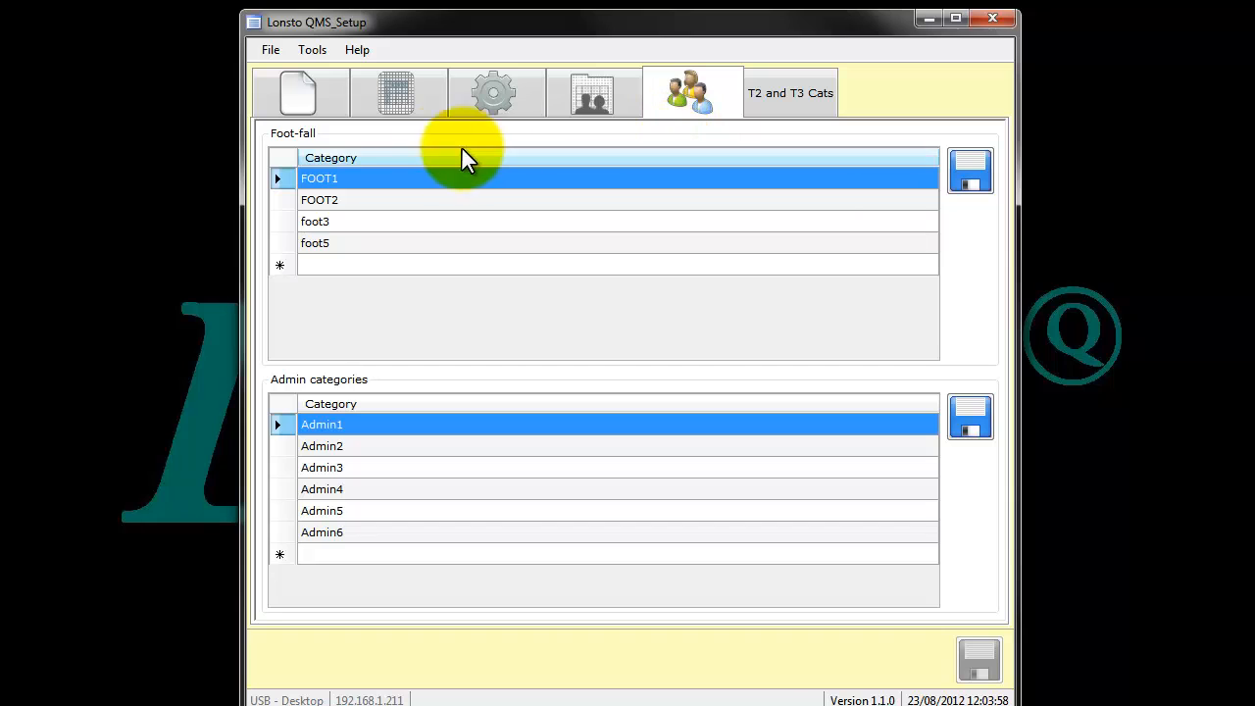
- View the T2 and T3 closing categories and return to the ticket editor
{"action": "left_click", "coordinate": [759, 109]}
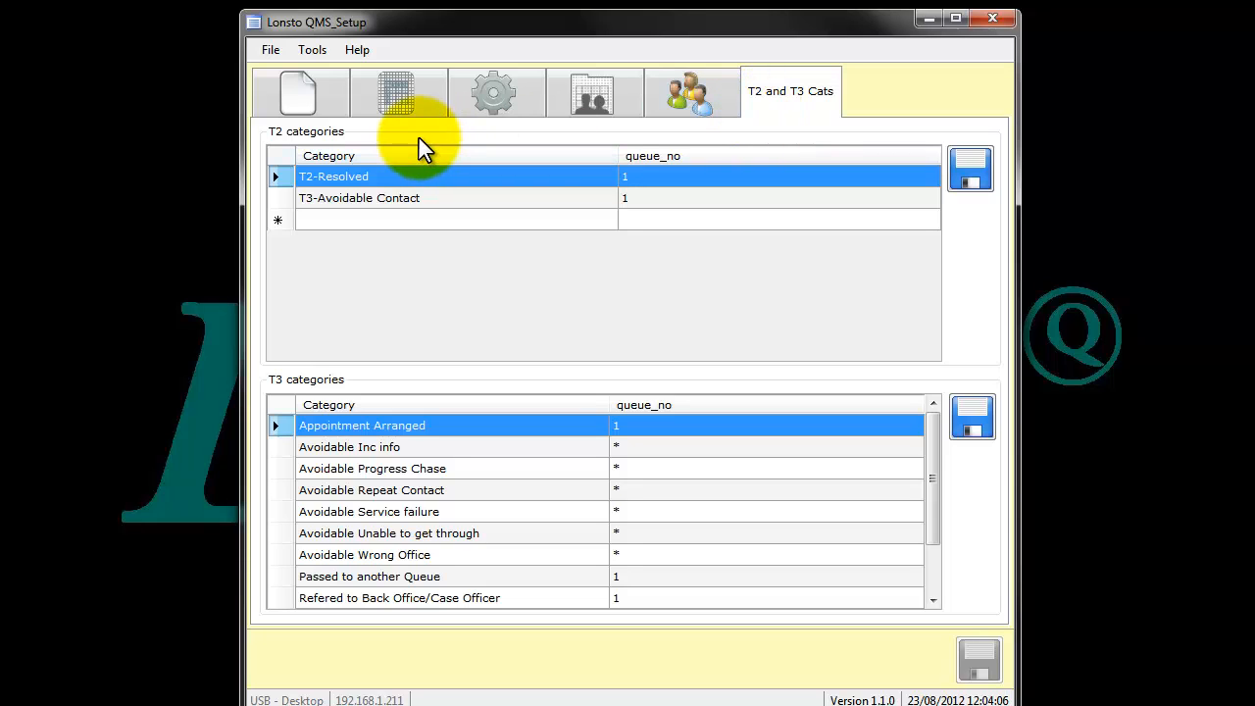
{"action": "left_click", "coordinate": [339, 104]}
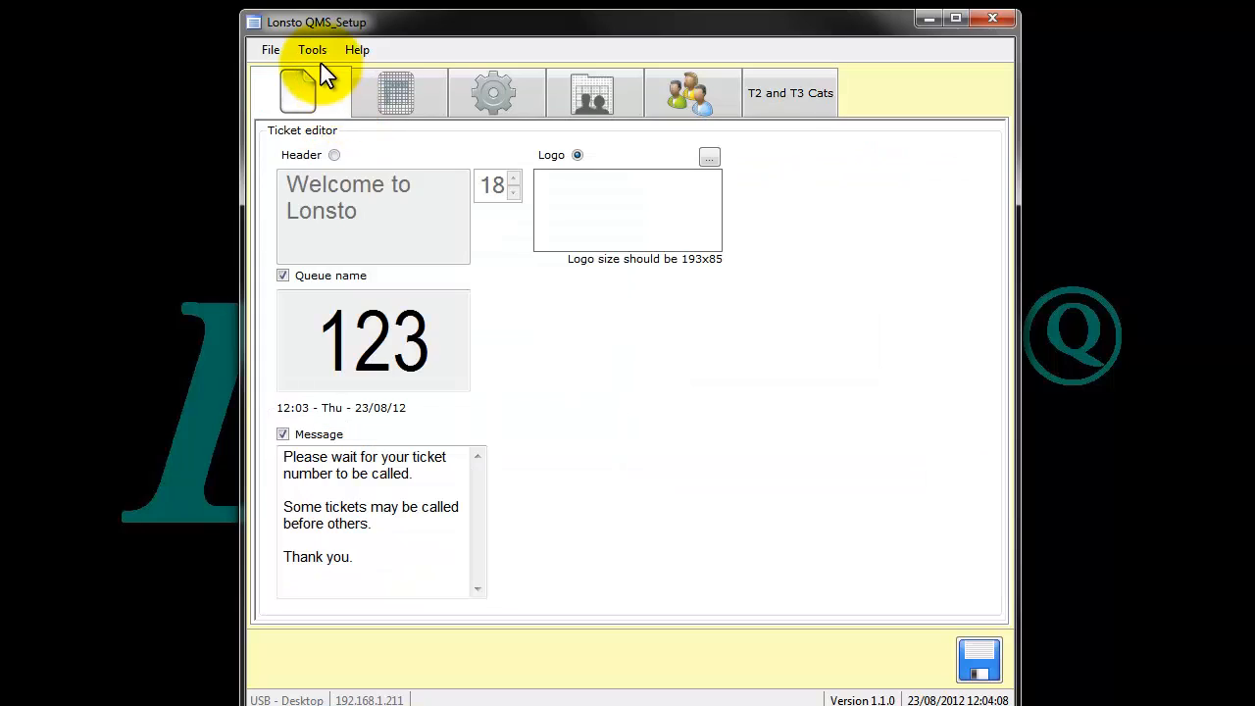
- Review the database connection's server address, name, username and password fields, and close the settings without saving
{"action": "left_click", "coordinate": [316, 57]}
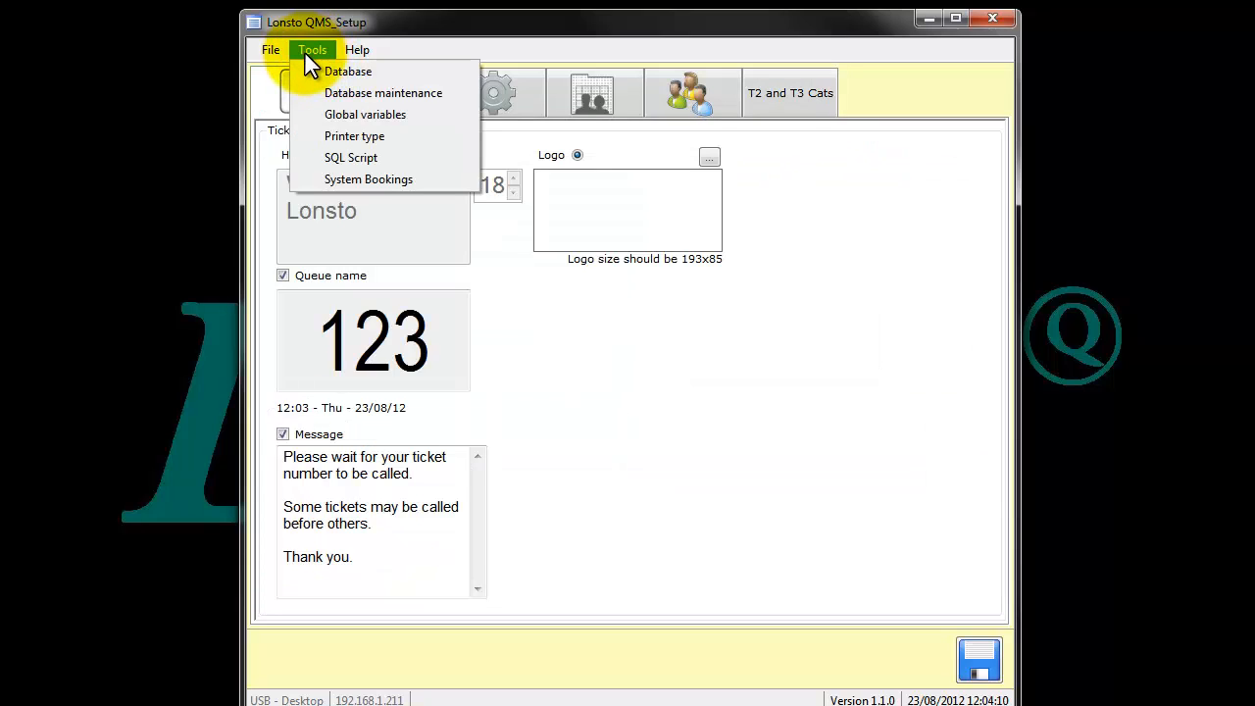
{"action": "left_click", "coordinate": [321, 72]}
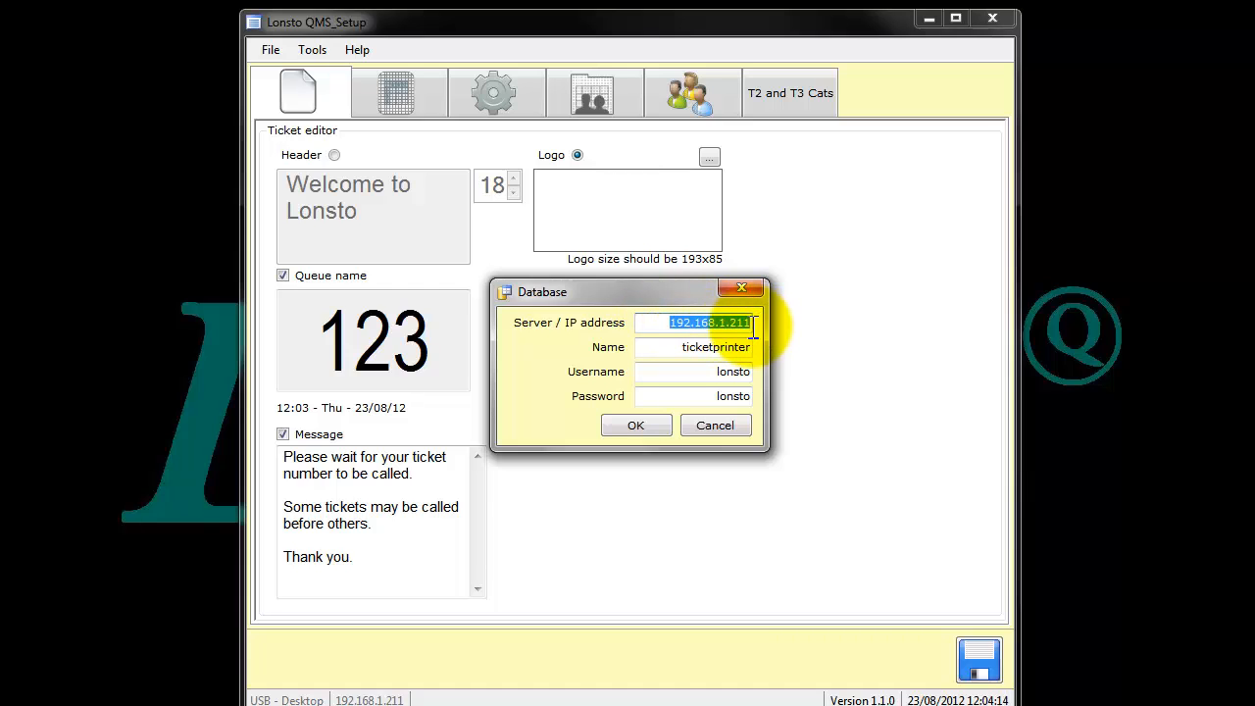
{"action": "left_click", "coordinate": [672, 349]}
{"action": "left_click_drag", "start_coordinate": [672, 349], "coordinate": [770, 351]}
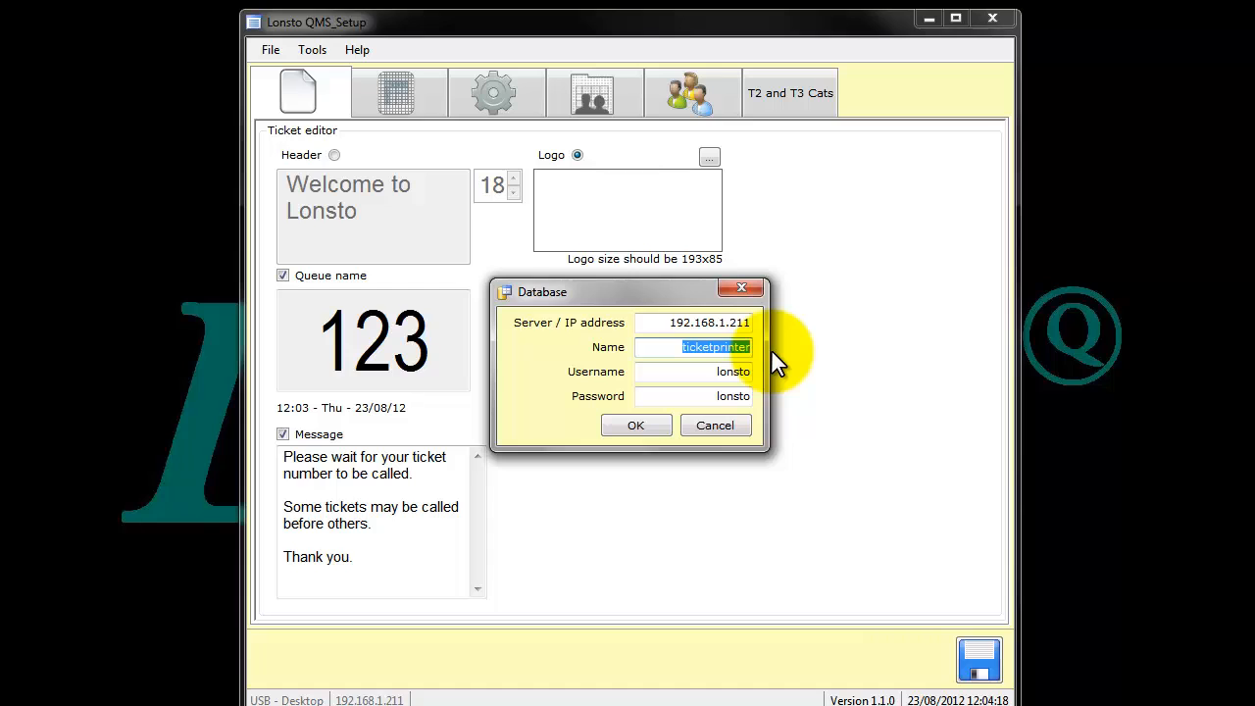
{"action": "mouse_move", "coordinate": [717, 395]}
{"action": "left_mouse_down"}
{"action": "mouse_move", "coordinate": [747, 395]}
{"action": "mouse_move", "coordinate": [717, 374]}
{"action": "left_mouse_up"}
{"action": "double_click", "coordinate": [754, 348]}
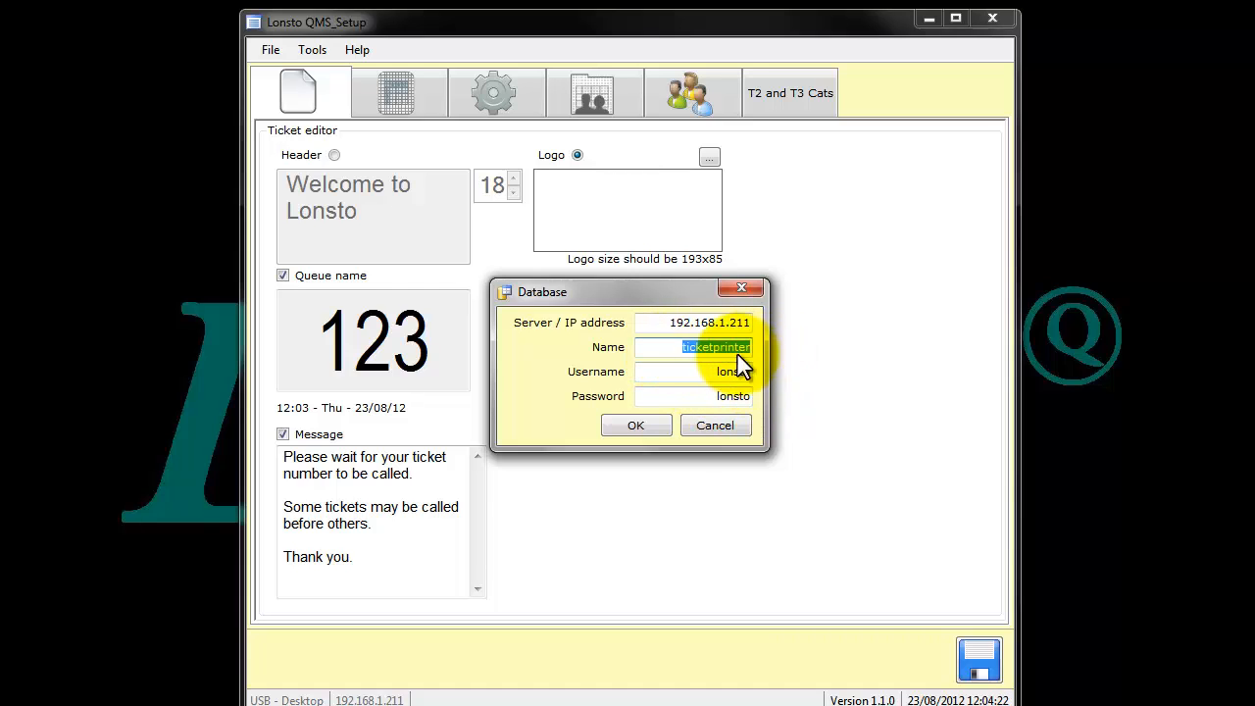
{"action": "left_click", "coordinate": [698, 428]}
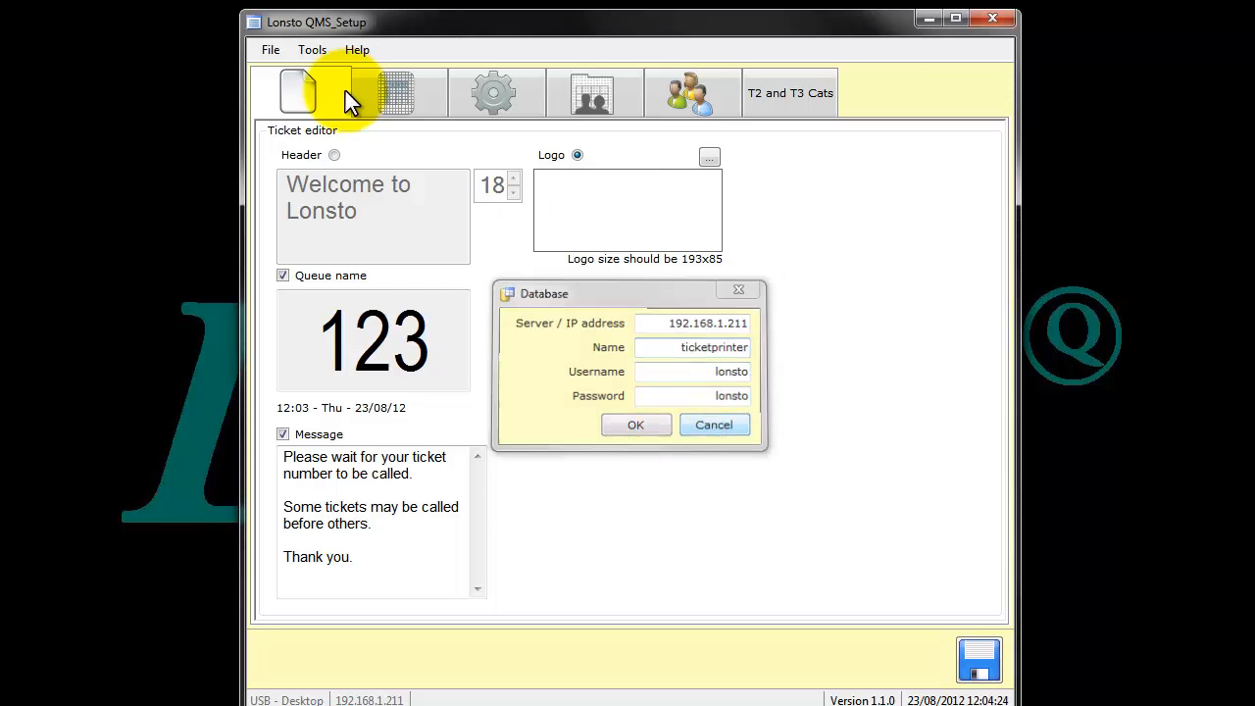
- Examine the available database maintenance options and close them without running any
{"action": "left_click", "coordinate": [311, 51]}
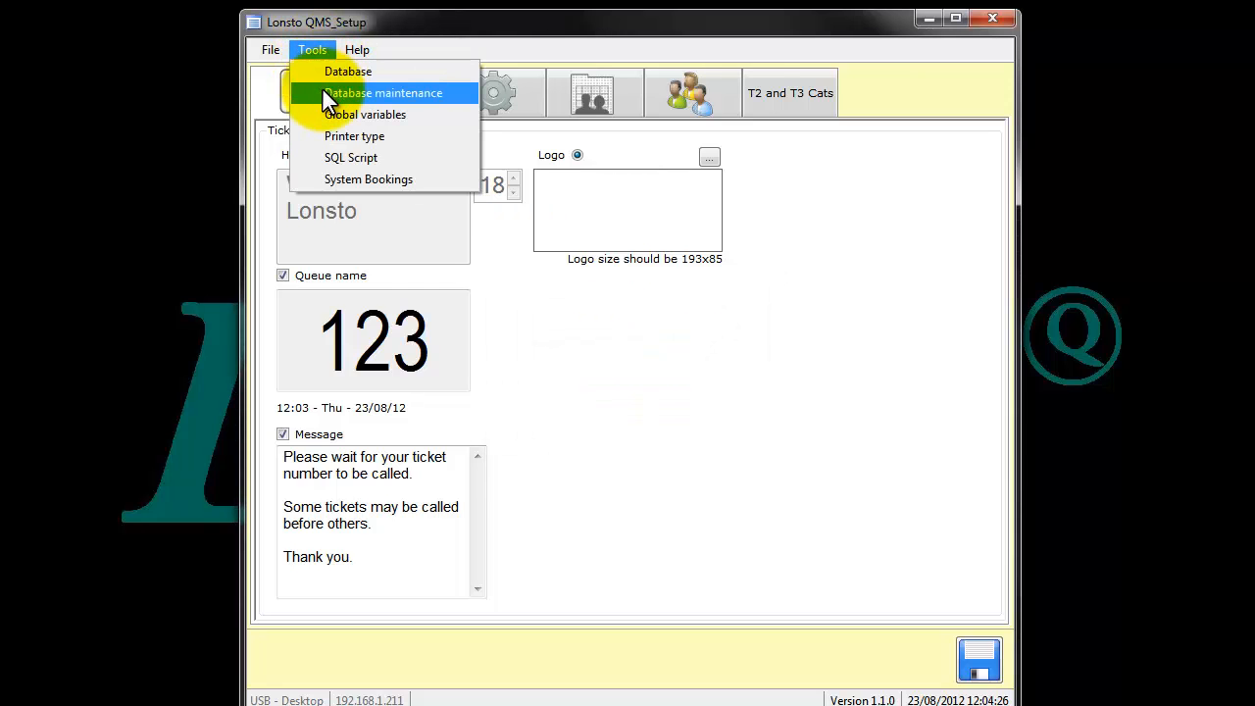
{"action": "left_click", "coordinate": [322, 90]}
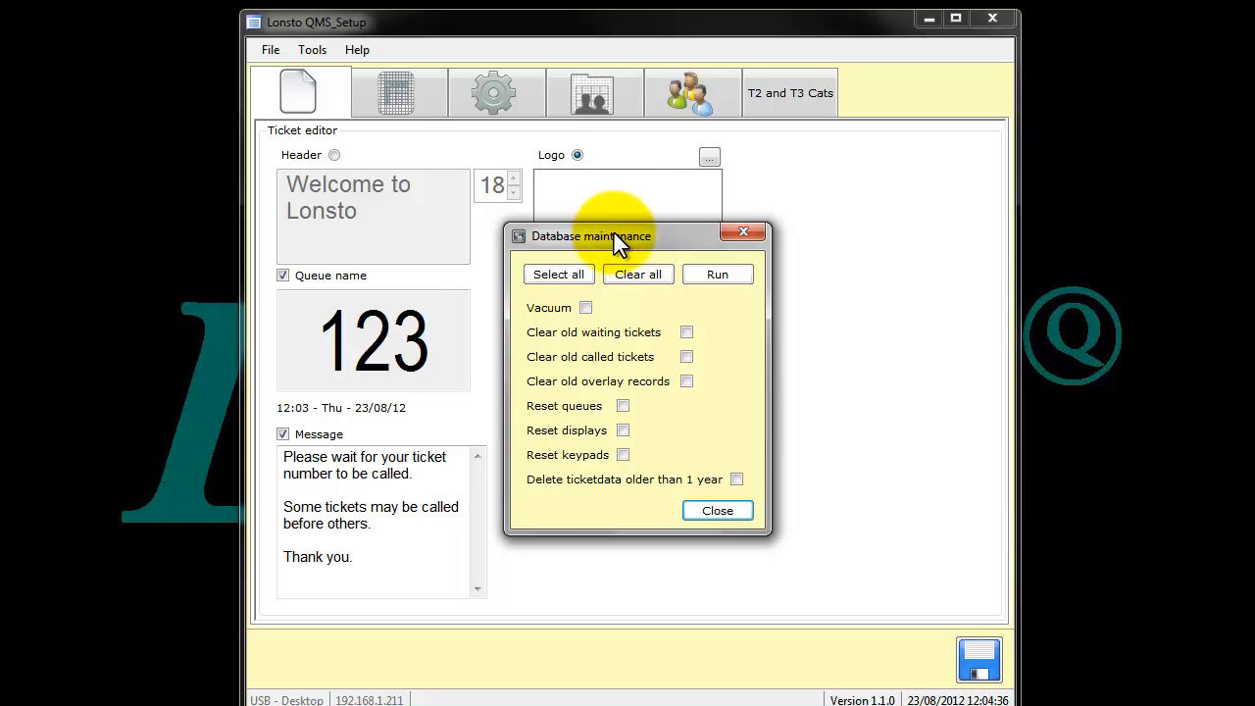
{"action": "left_click", "coordinate": [743, 508]}
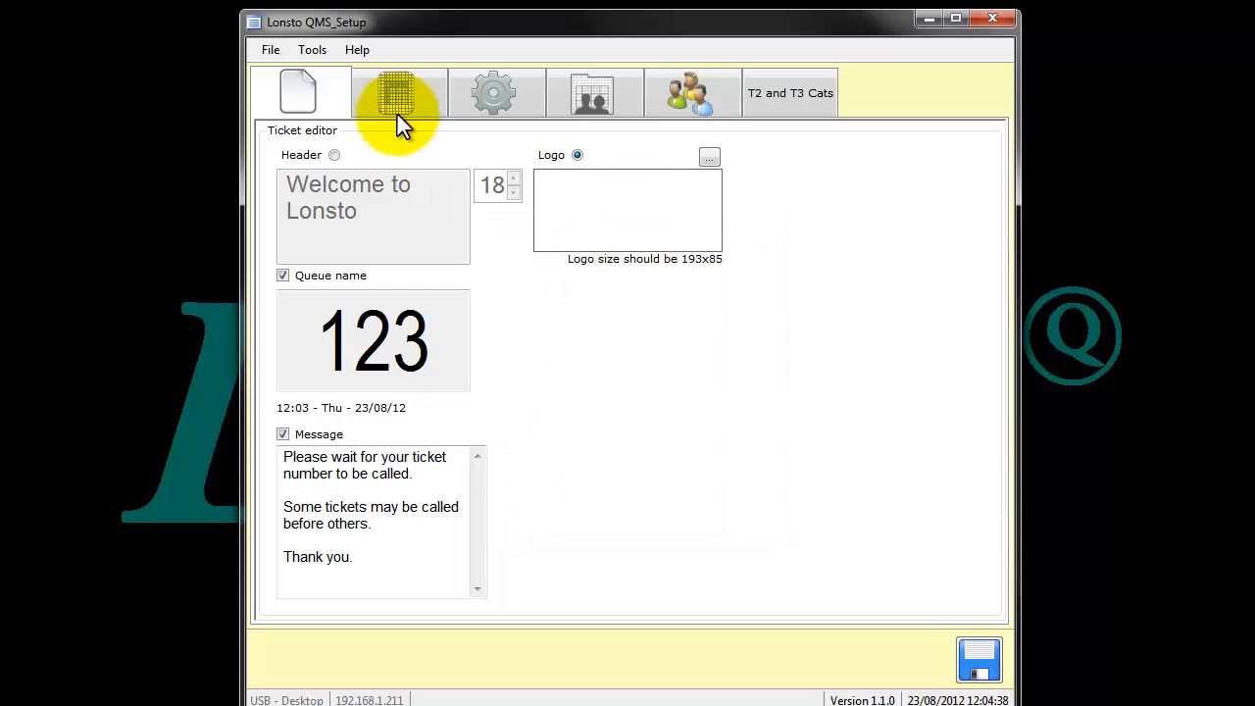
- Examine the global variables, including the choices for the number of SWEP boxes, and cancel out of them
{"action": "left_click", "coordinate": [327, 53]}
{"action": "left_click", "coordinate": [339, 114]}
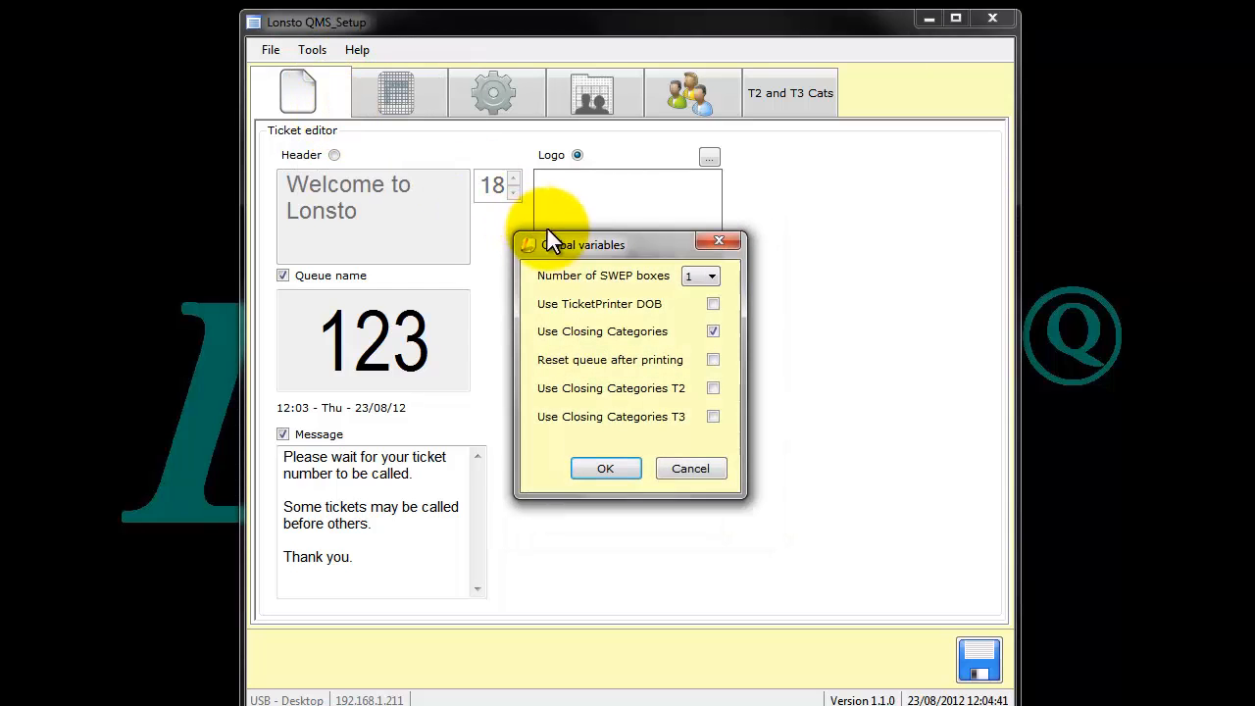
{"action": "left_click", "coordinate": [702, 279]}
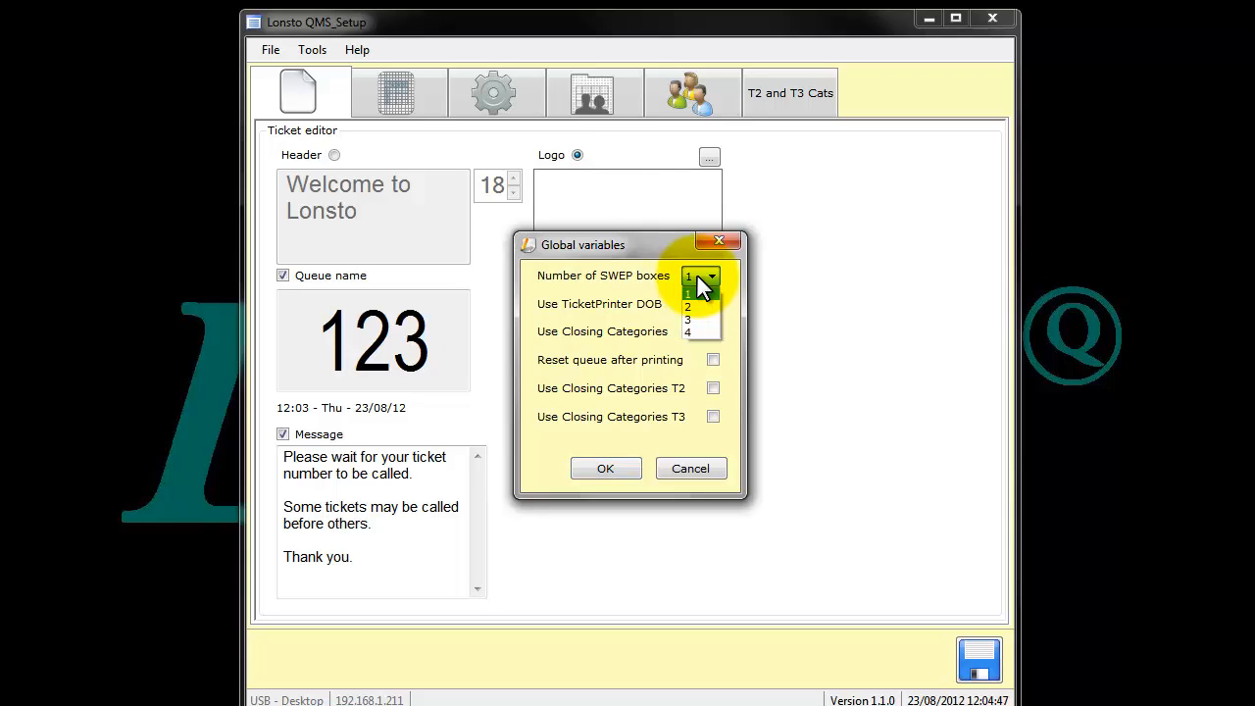
{"action": "left_click", "coordinate": [702, 282]}
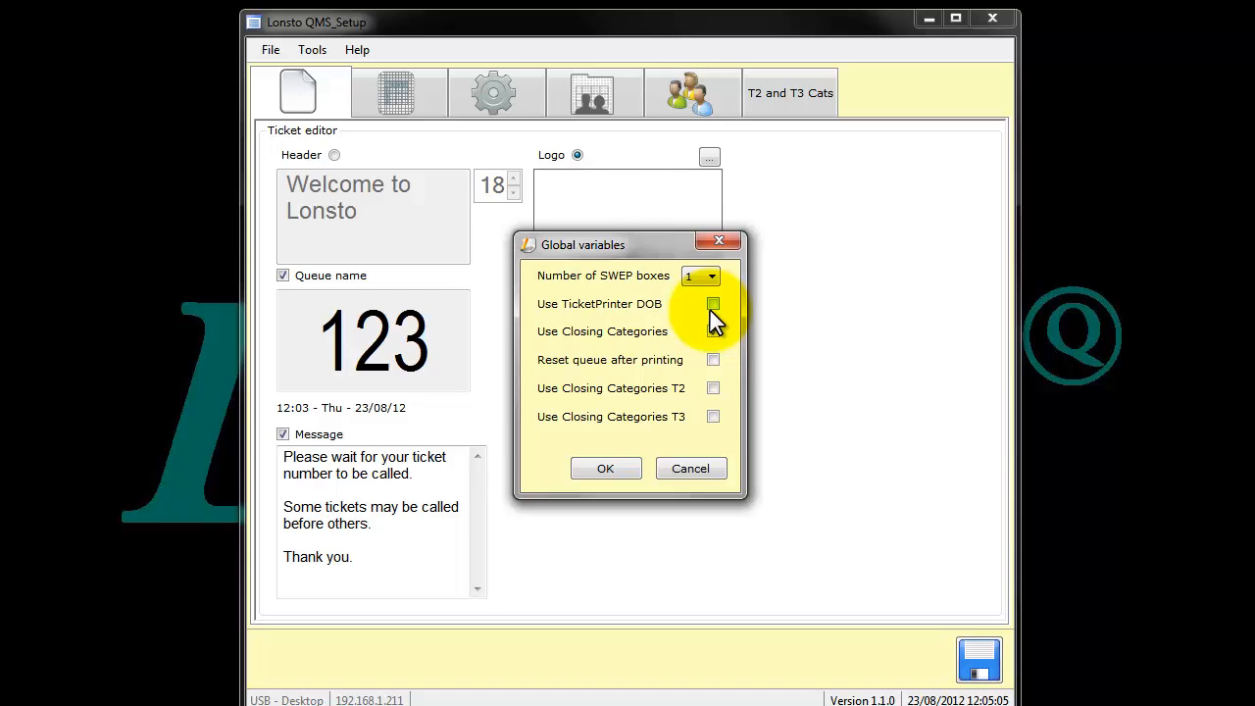
{"action": "left_click", "coordinate": [550, 335]}
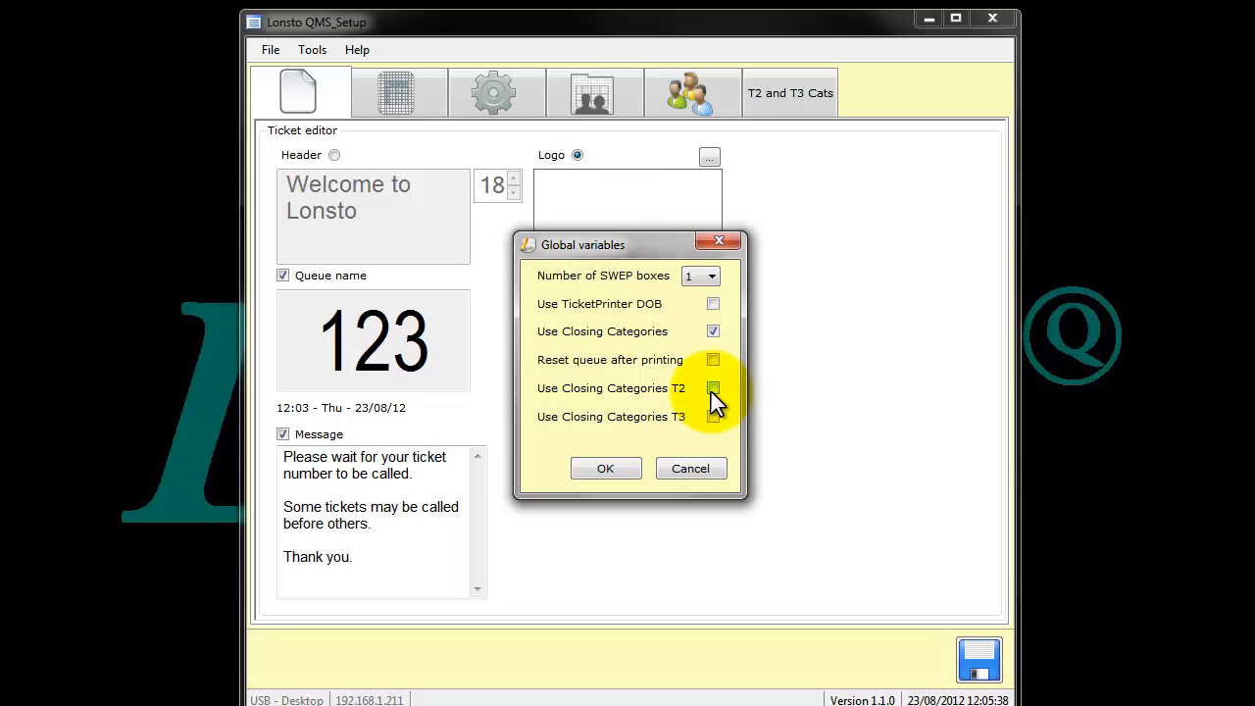
{"action": "left_click", "coordinate": [702, 466]}
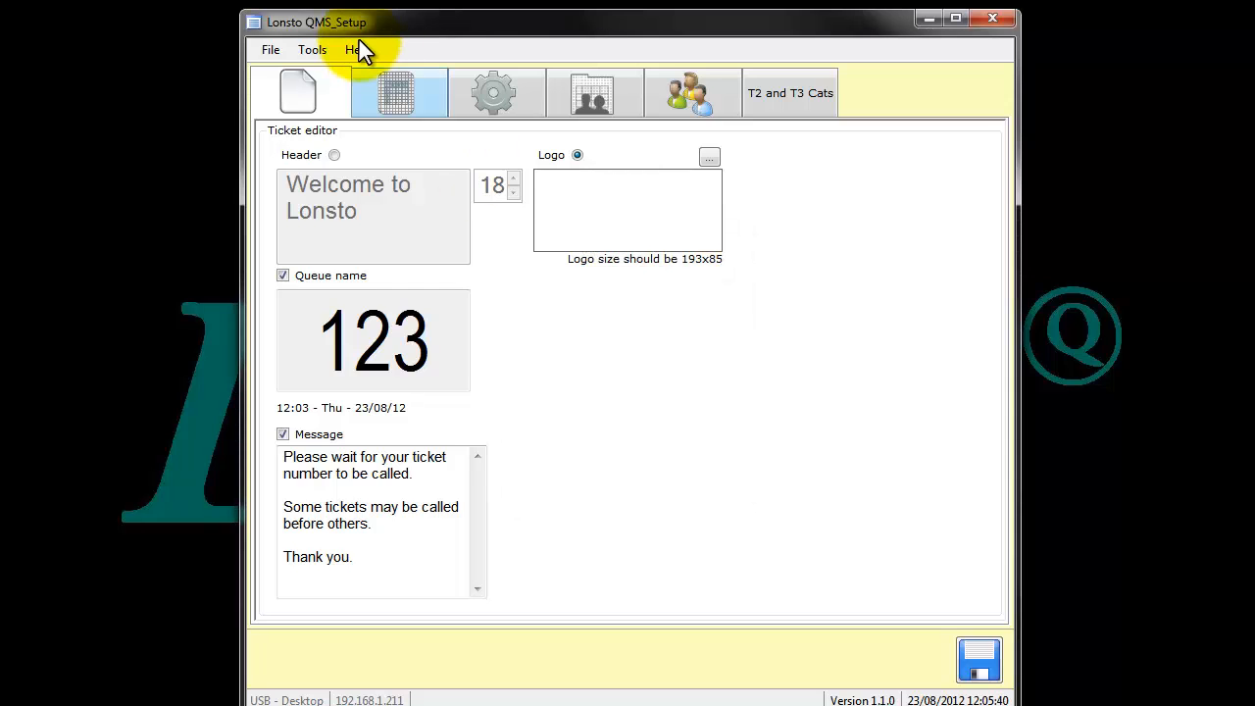
- Set the printer type to USB - Desktop and confirm it
{"action": "left_click", "coordinate": [311, 50]}
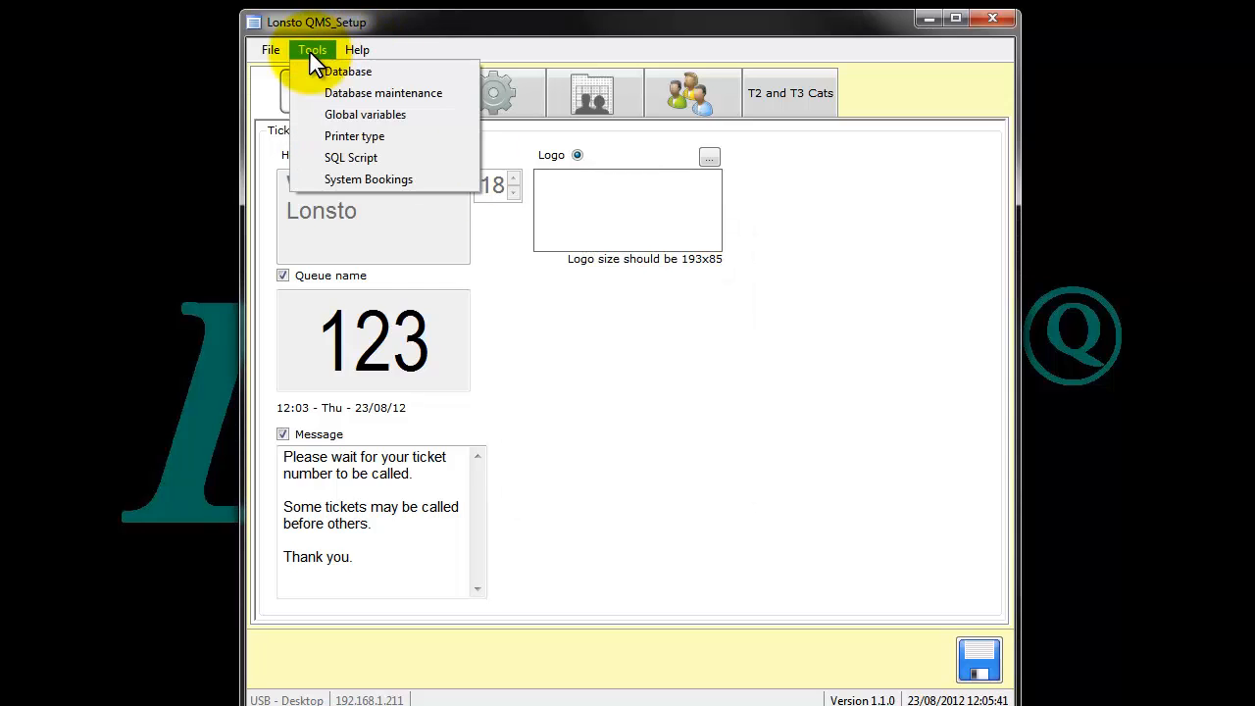
{"action": "left_click", "coordinate": [356, 135]}
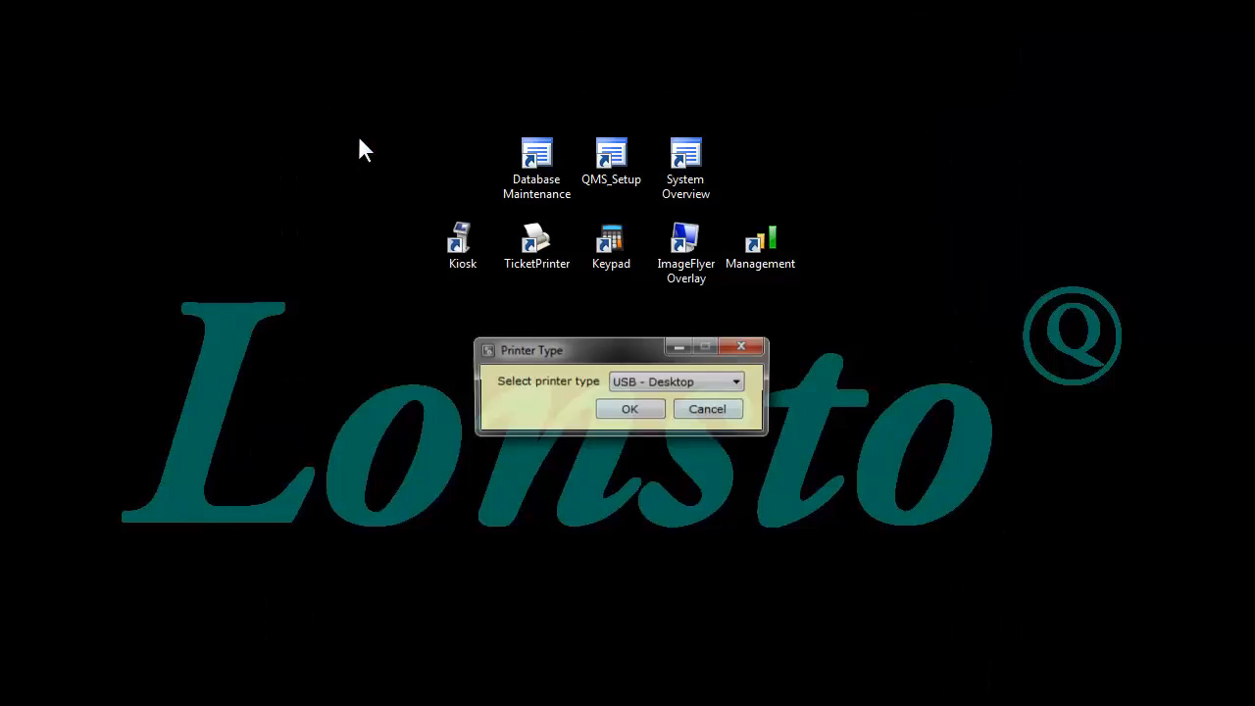
{"action": "left_click", "coordinate": [649, 384]}
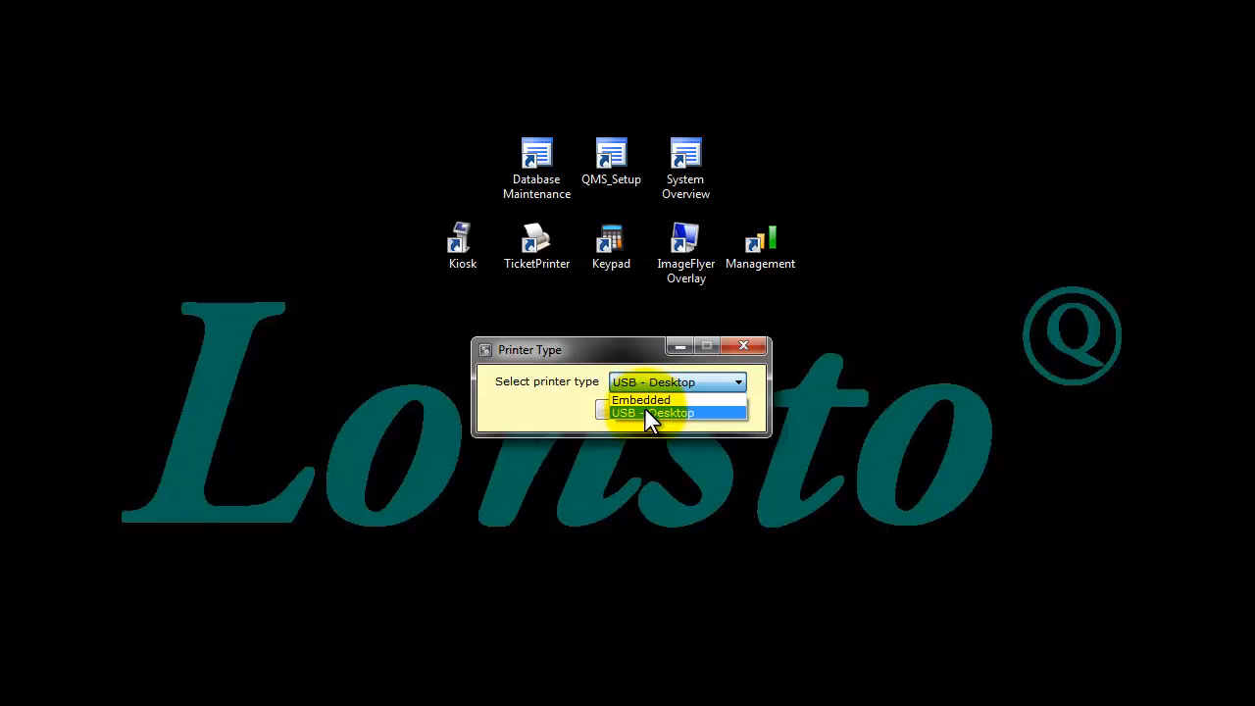
{"action": "left_click", "coordinate": [645, 410]}
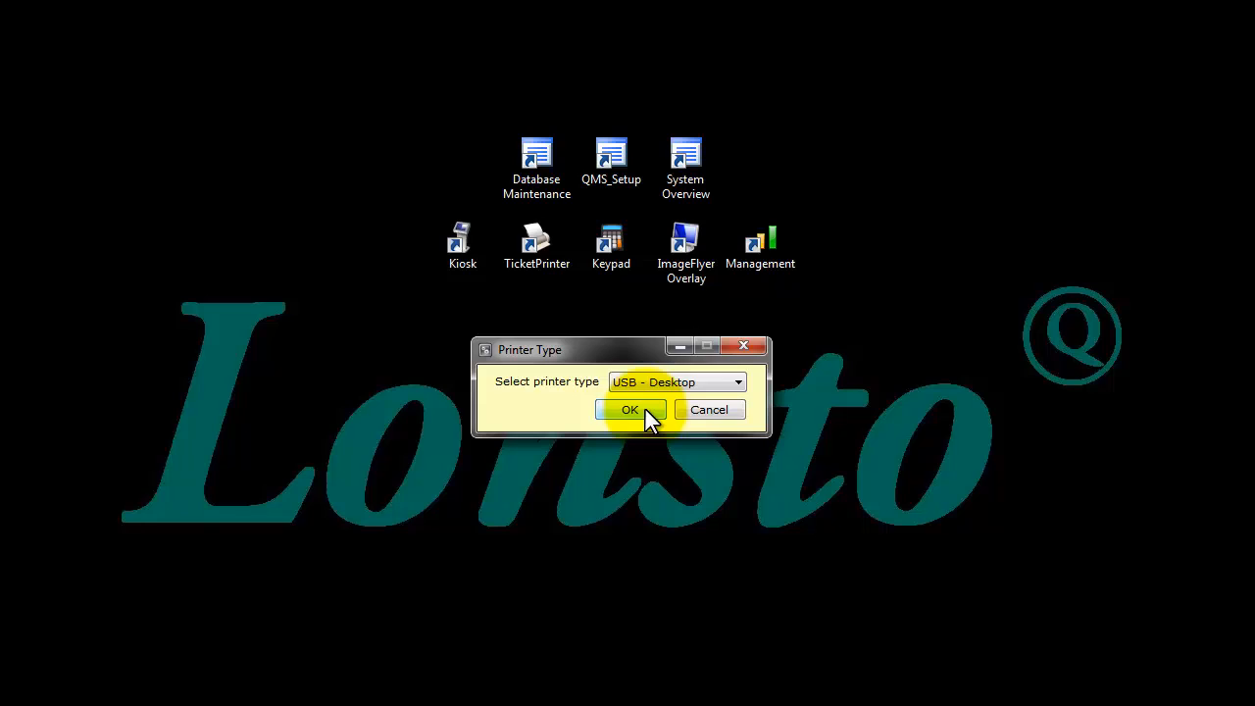
{"action": "left_click", "coordinate": [630, 409]}
- View the SQL Script tool and close it without executing a script
{"action": "left_click", "coordinate": [306, 74]}
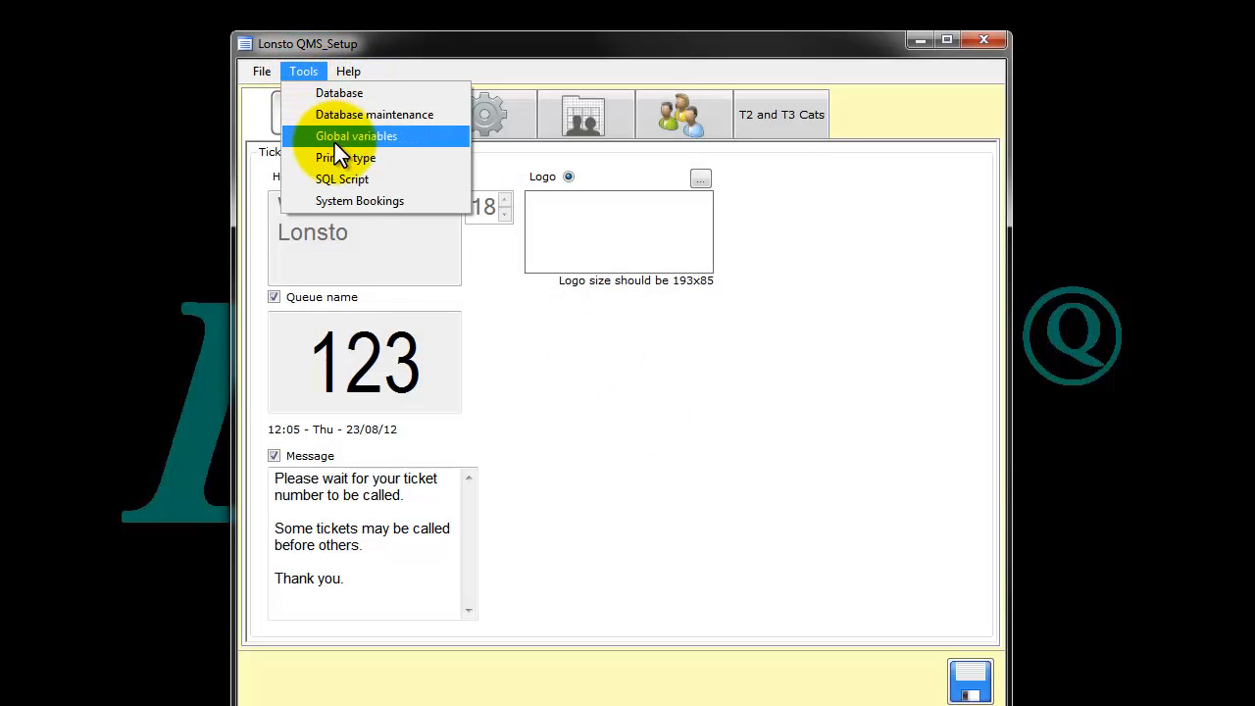
{"action": "left_click", "coordinate": [346, 181]}
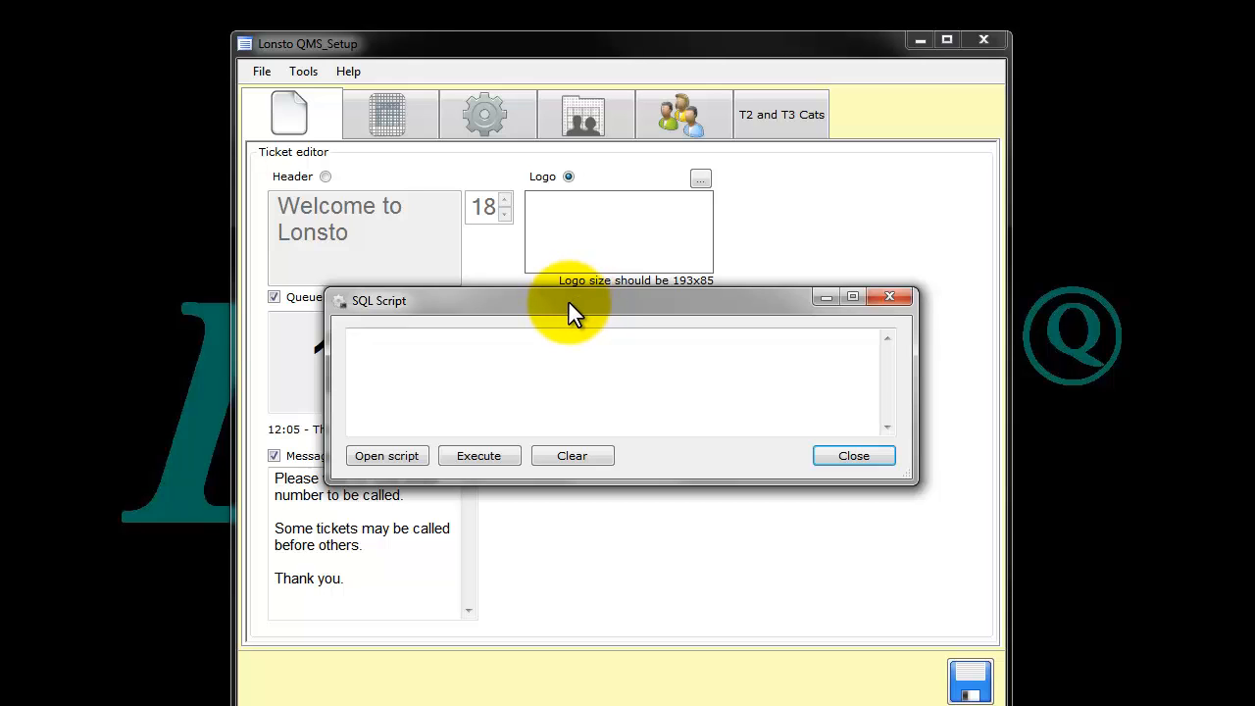
{"action": "left_click", "coordinate": [848, 456]}
- Review the System Bookings connection's server address, name, username and password fields, and cancel out of them
{"action": "left_click", "coordinate": [312, 72]}
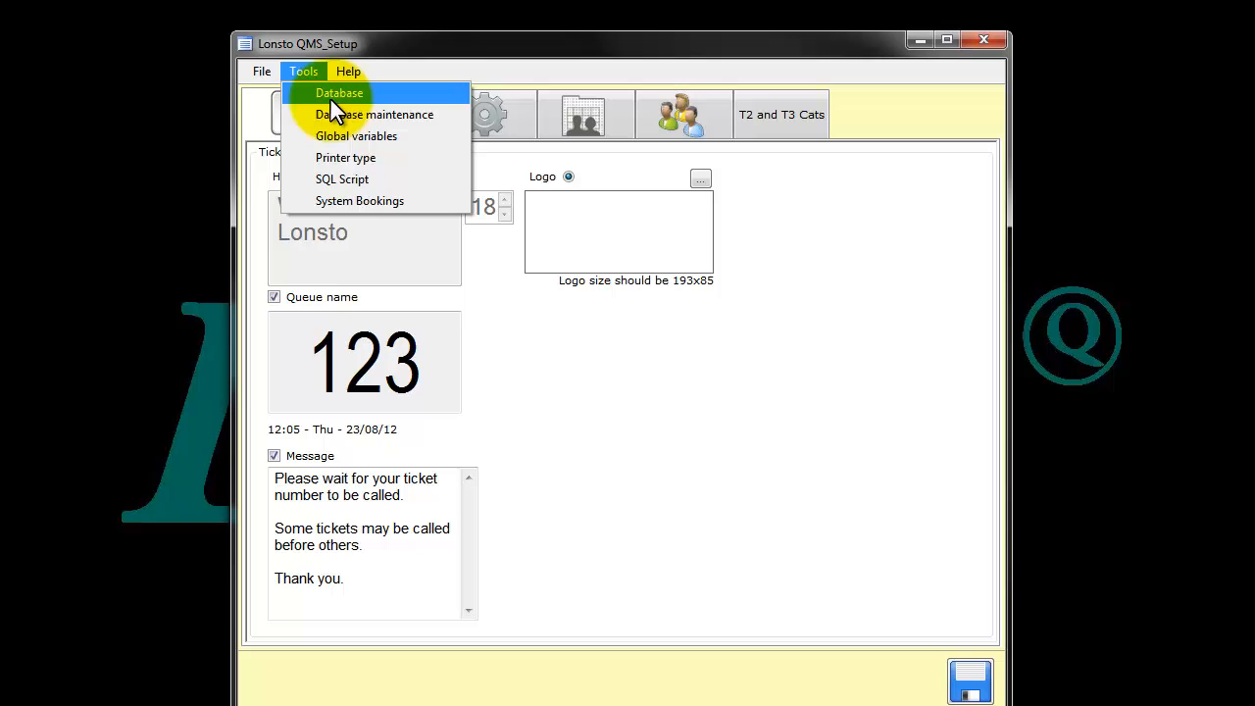
{"action": "left_click", "coordinate": [364, 200]}
{"action": "left_click_drag", "start_coordinate": [578, 292], "coordinate": [591, 253]}
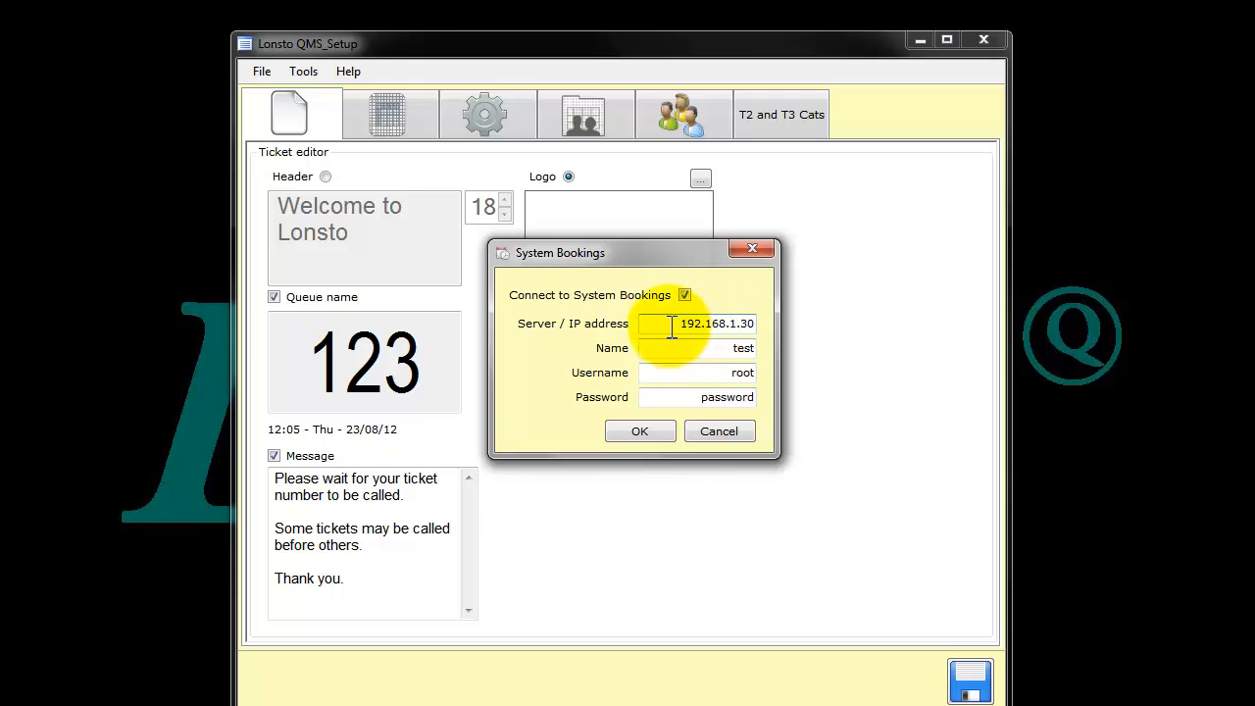
{"action": "left_click_drag", "start_coordinate": [672, 326], "coordinate": [775, 338]}
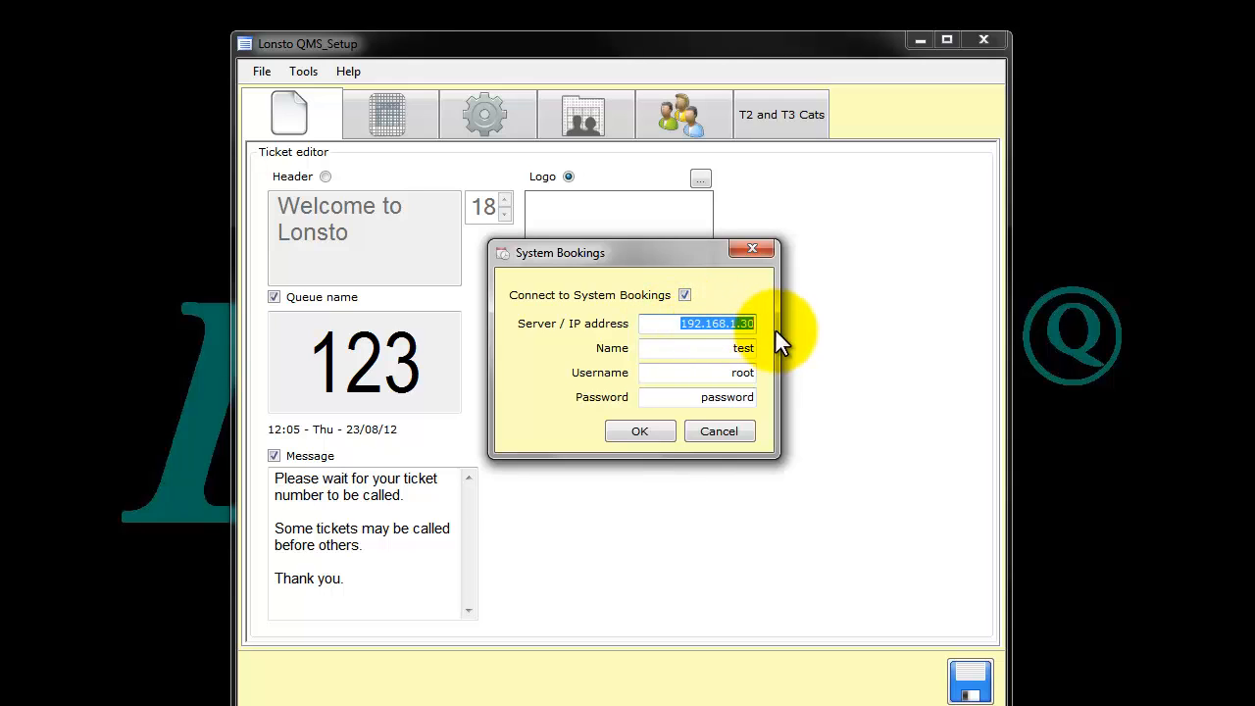
{"action": "left_click_drag", "start_coordinate": [722, 349], "coordinate": [757, 348]}
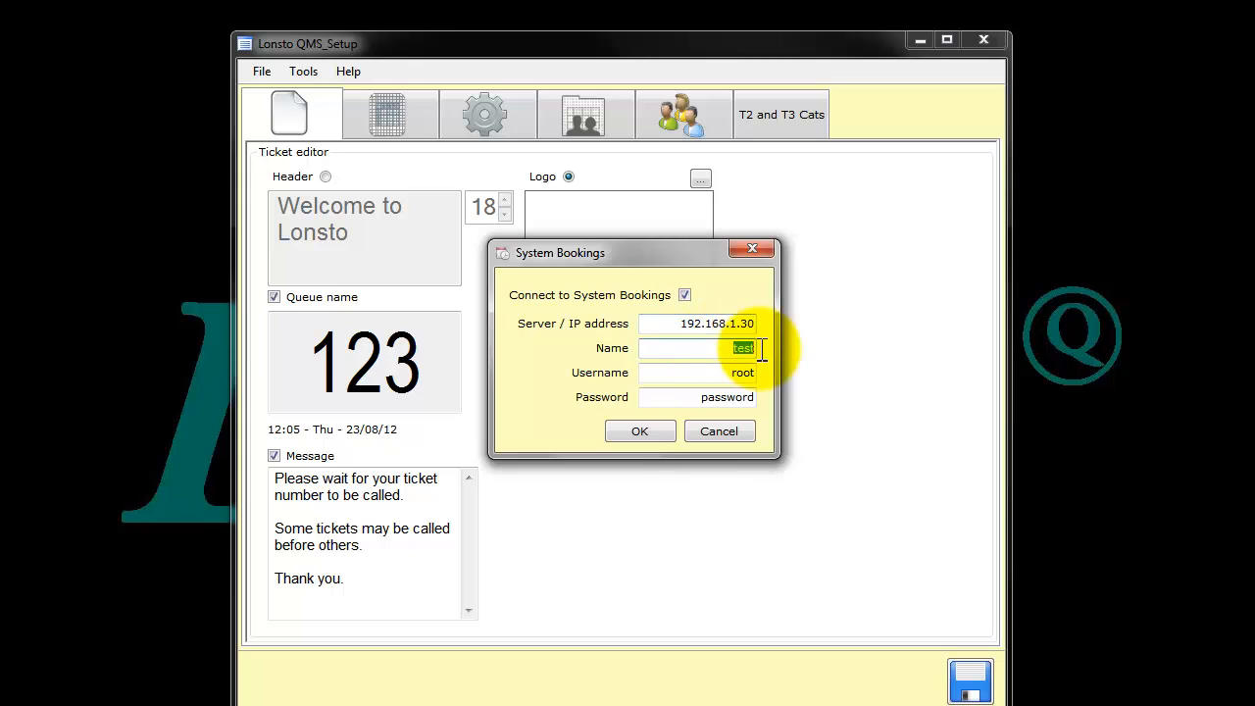
{"action": "left_click", "coordinate": [750, 375]}
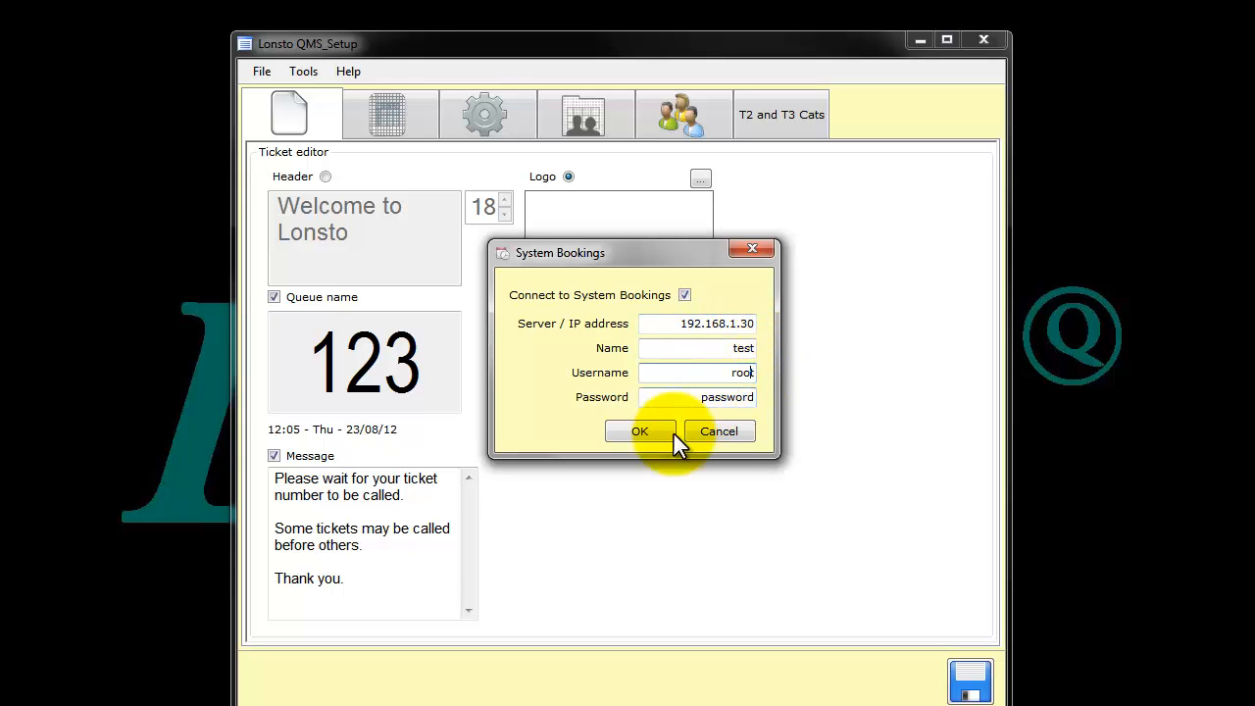
{"action": "left_click", "coordinate": [700, 431]}
- Switch the ticket to the text header and examine its header text and font size setting
{"action": "left_click_drag", "start_coordinate": [478, 50], "coordinate": [468, 20]}
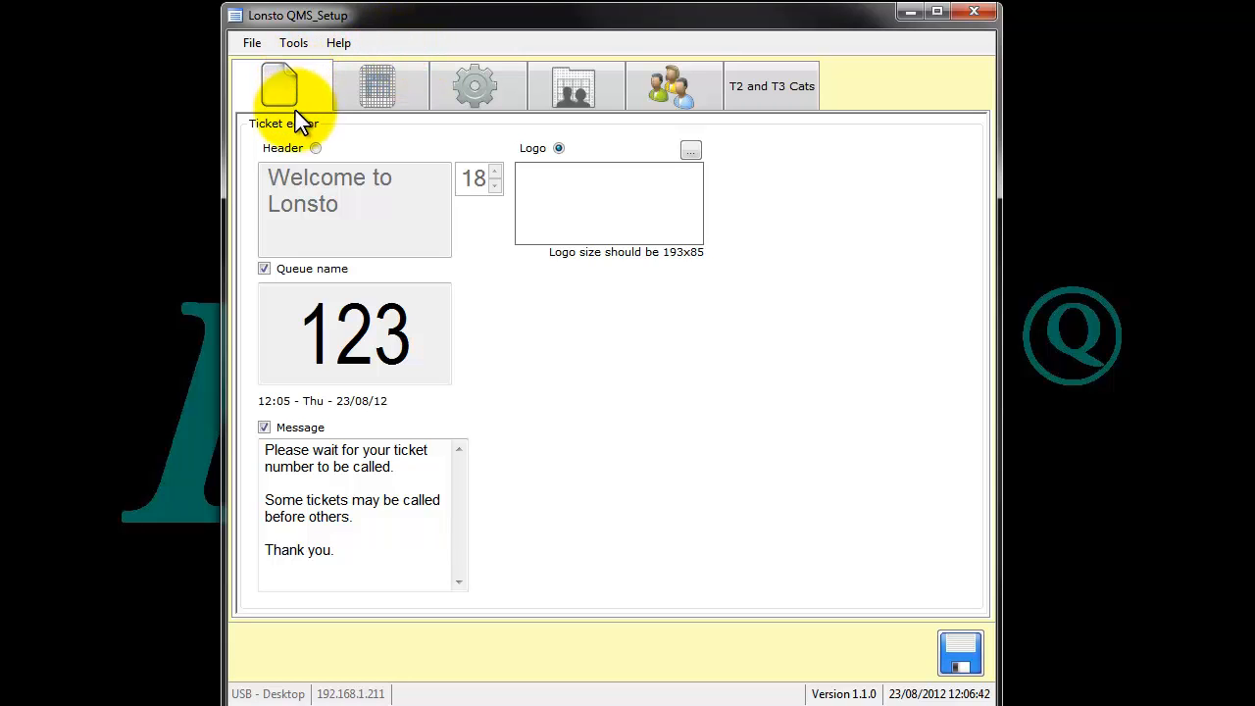
{"action": "left_click_drag", "start_coordinate": [354, 13], "coordinate": [364, 15]}
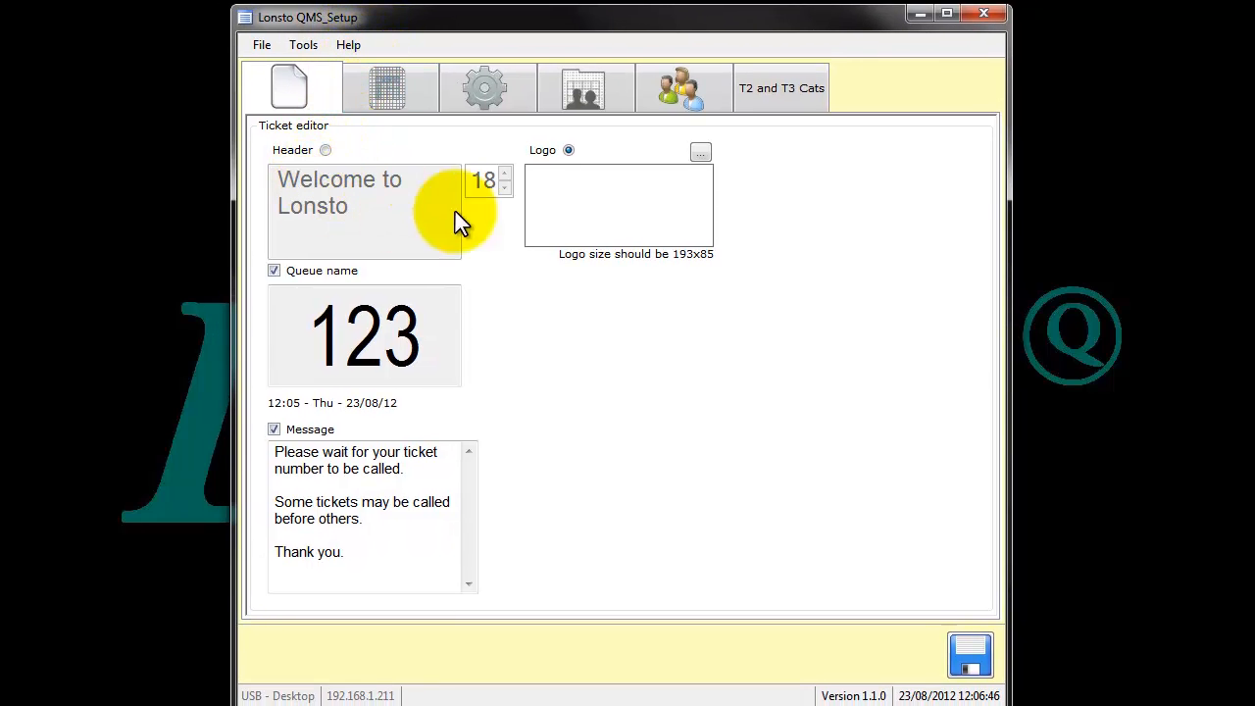
{"action": "left_click", "coordinate": [326, 152]}
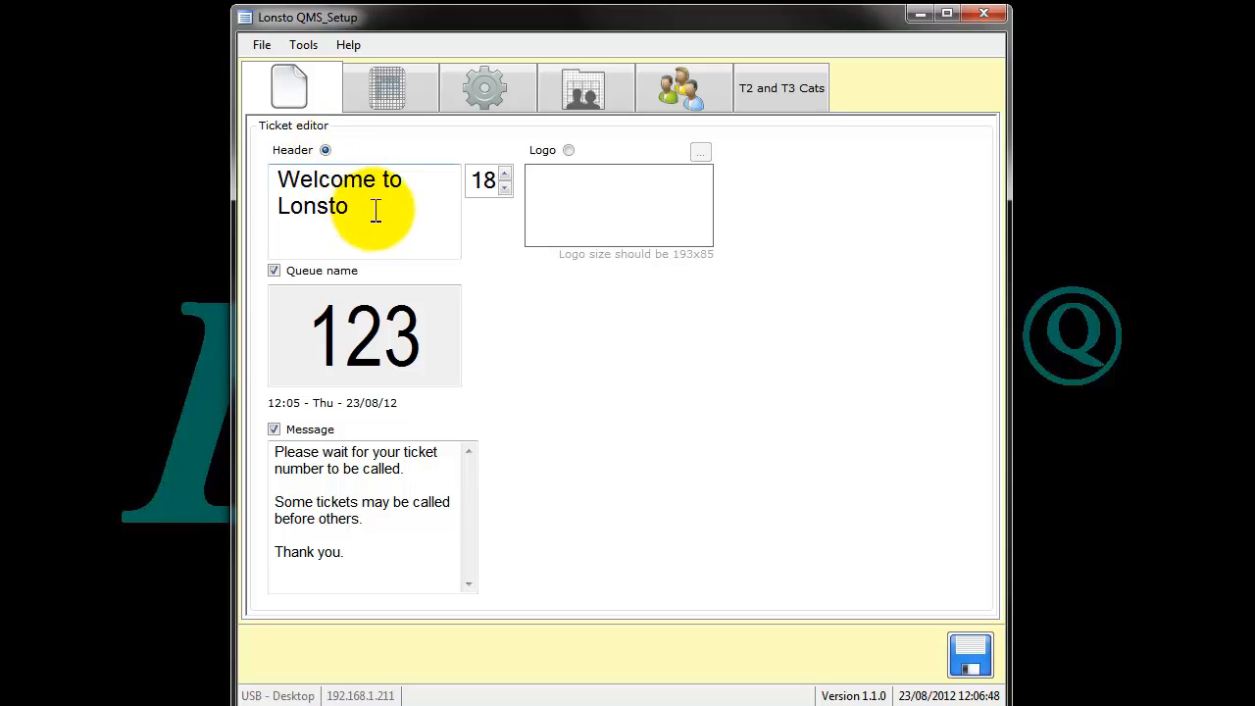
{"action": "left_click_drag", "start_coordinate": [353, 206], "coordinate": [262, 196]}
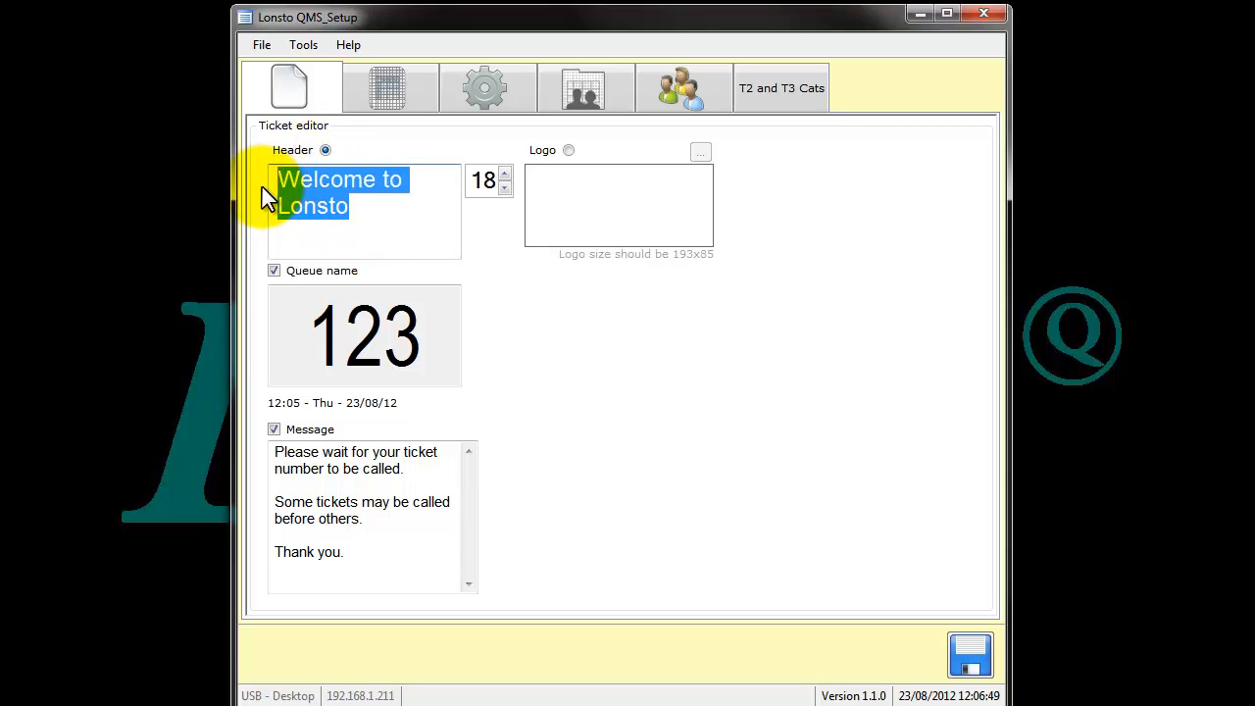
{"action": "left_click", "coordinate": [386, 211]}
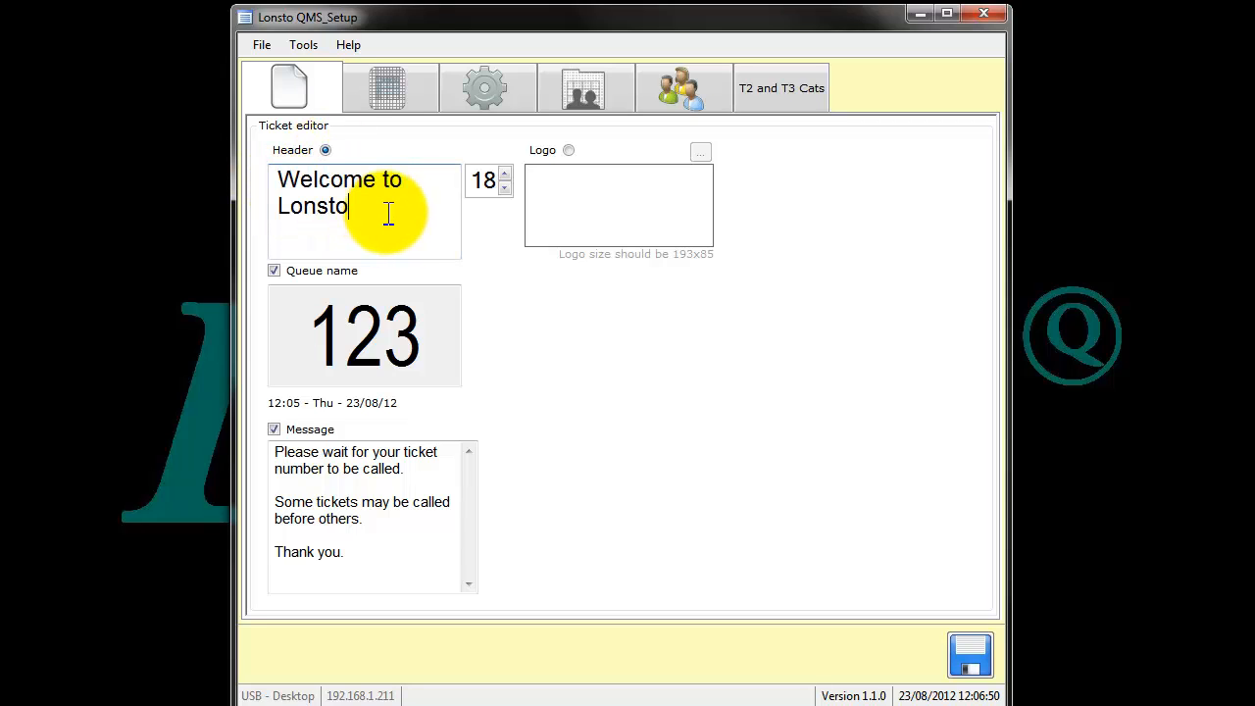
{"action": "double_click", "coordinate": [484, 183]}
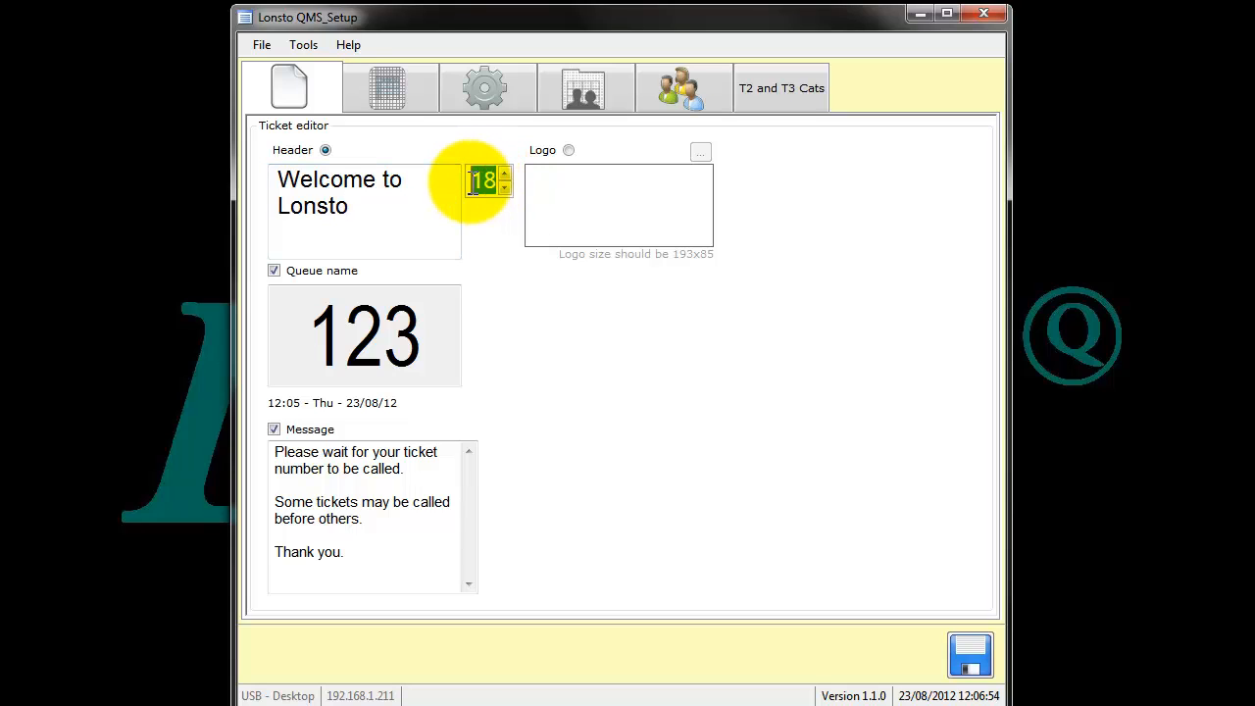
- Switch the ticket from text header to logo and load the web_logo image from the Logos+DesignWork folder
{"action": "left_click", "coordinate": [566, 152]}
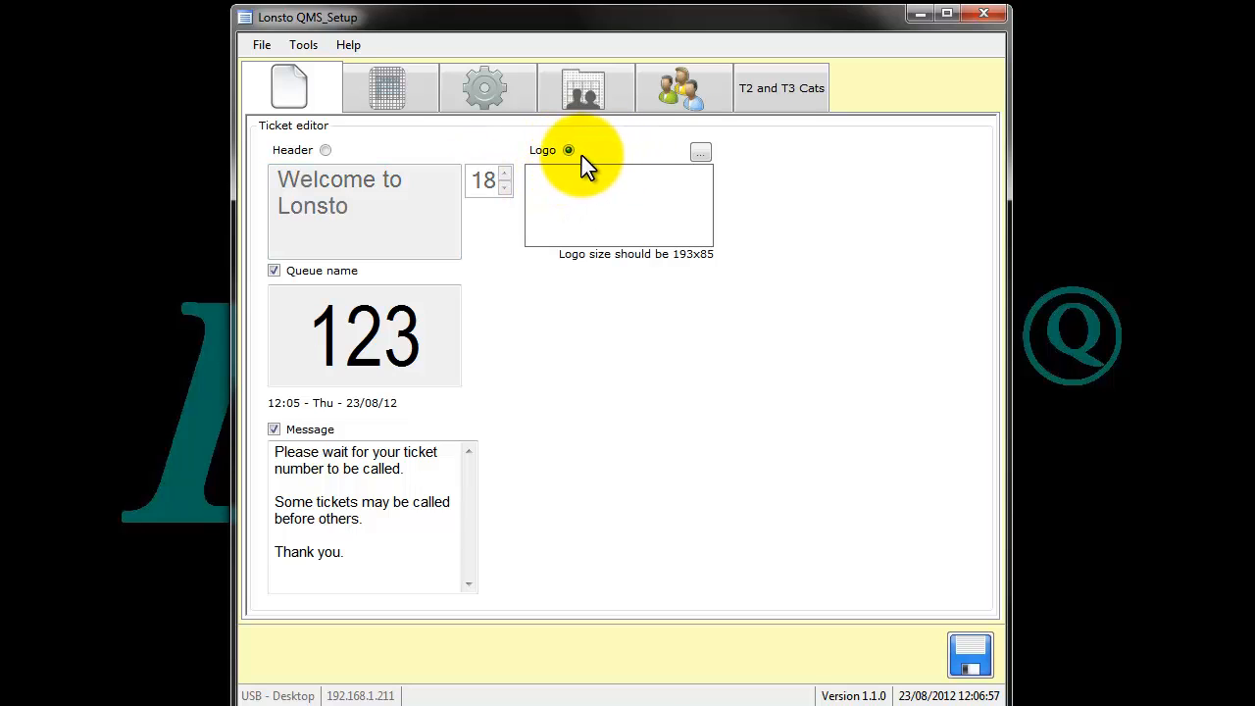
{"action": "left_click", "coordinate": [700, 155]}
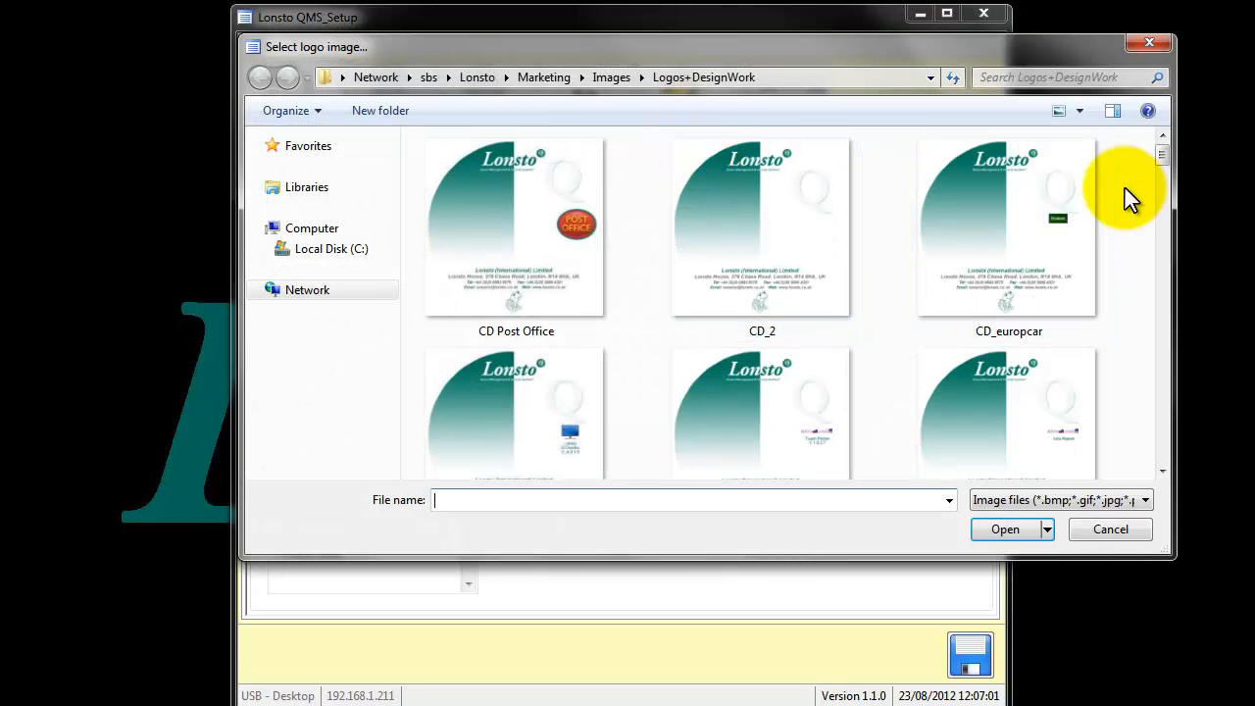
{"action": "left_click_drag", "start_coordinate": [1162, 160], "coordinate": [1171, 456]}
{"action": "left_click", "coordinate": [588, 353]}
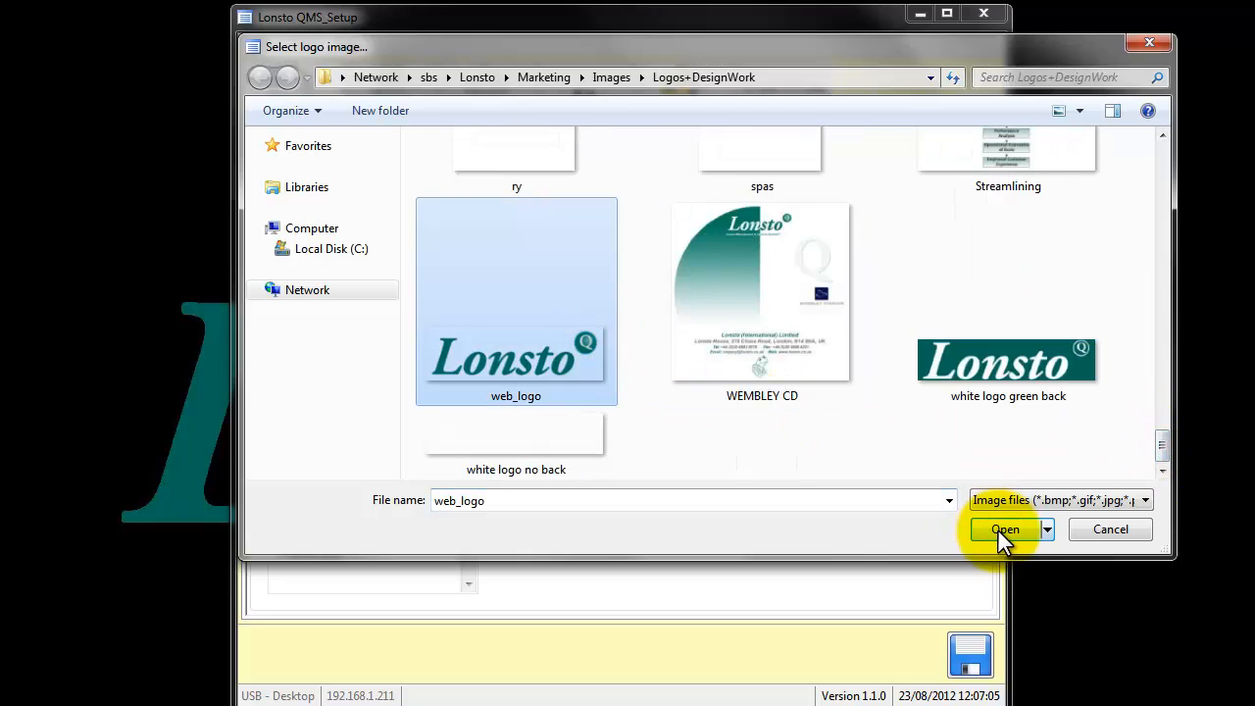
{"action": "left_click", "coordinate": [997, 530]}
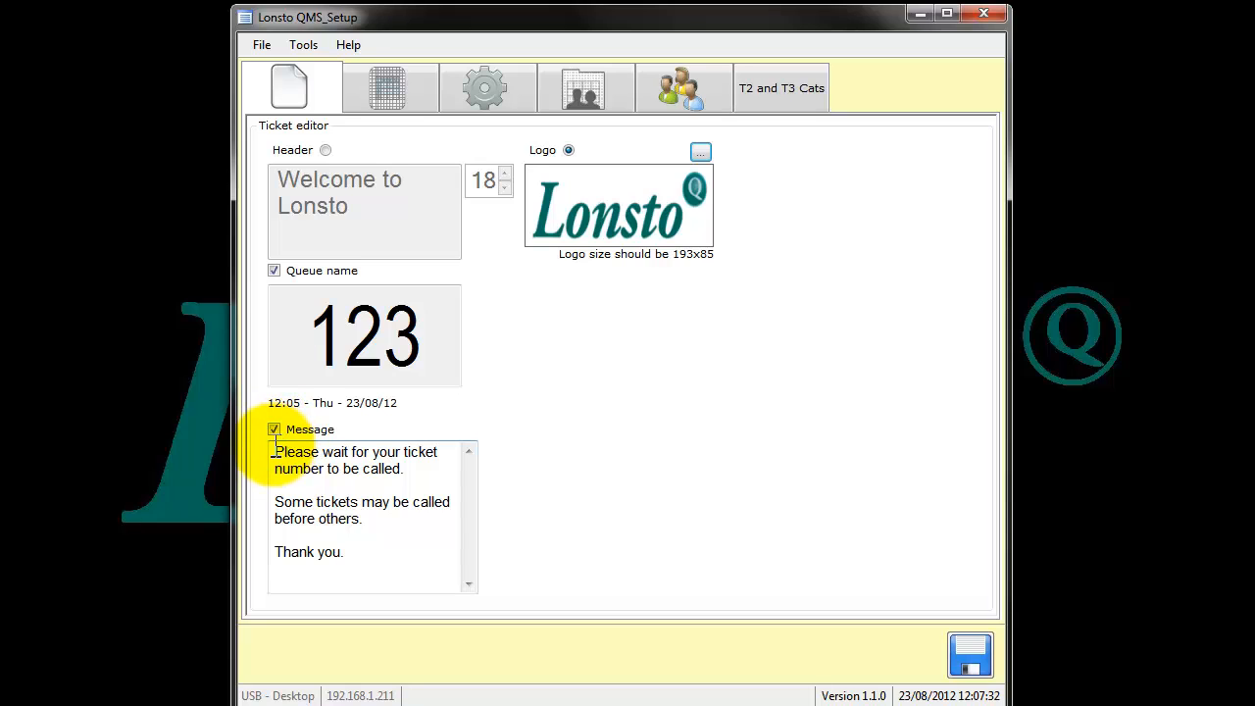
- Review the ticket's message text, turn the message off and back on, and save the ticket layout
{"action": "left_click_drag", "start_coordinate": [273, 449], "coordinate": [382, 559]}
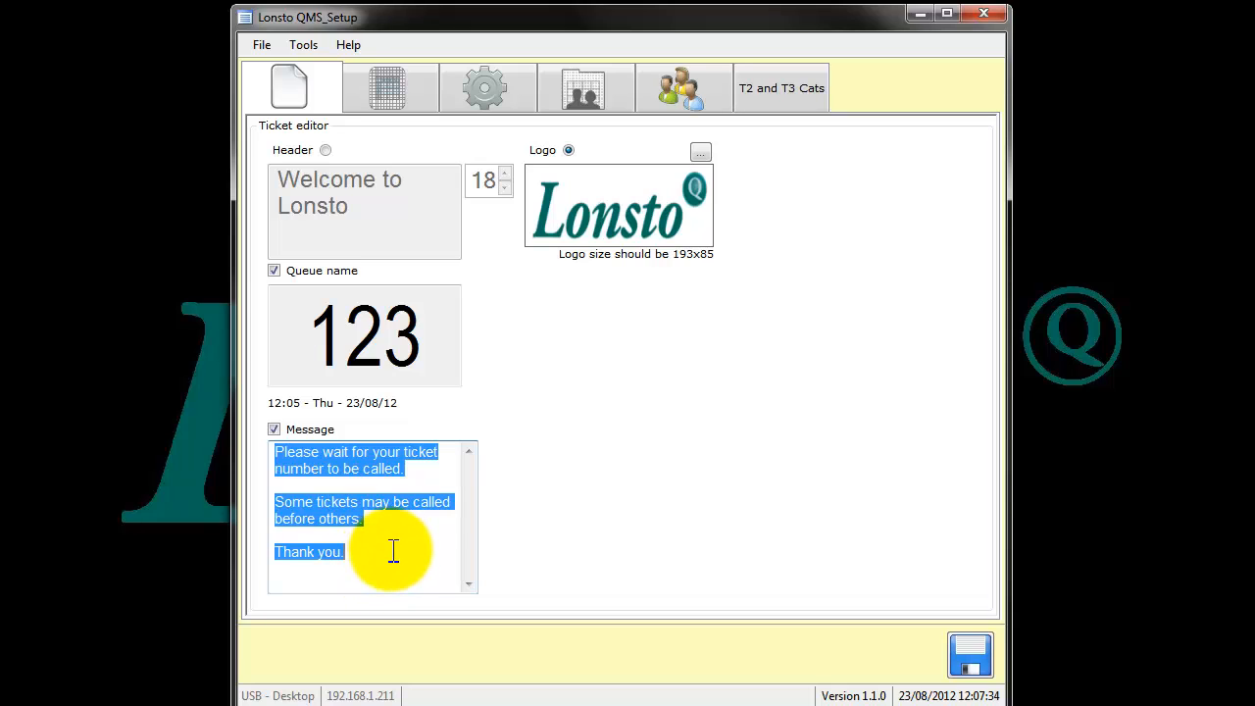
{"action": "left_click", "coordinate": [393, 551]}
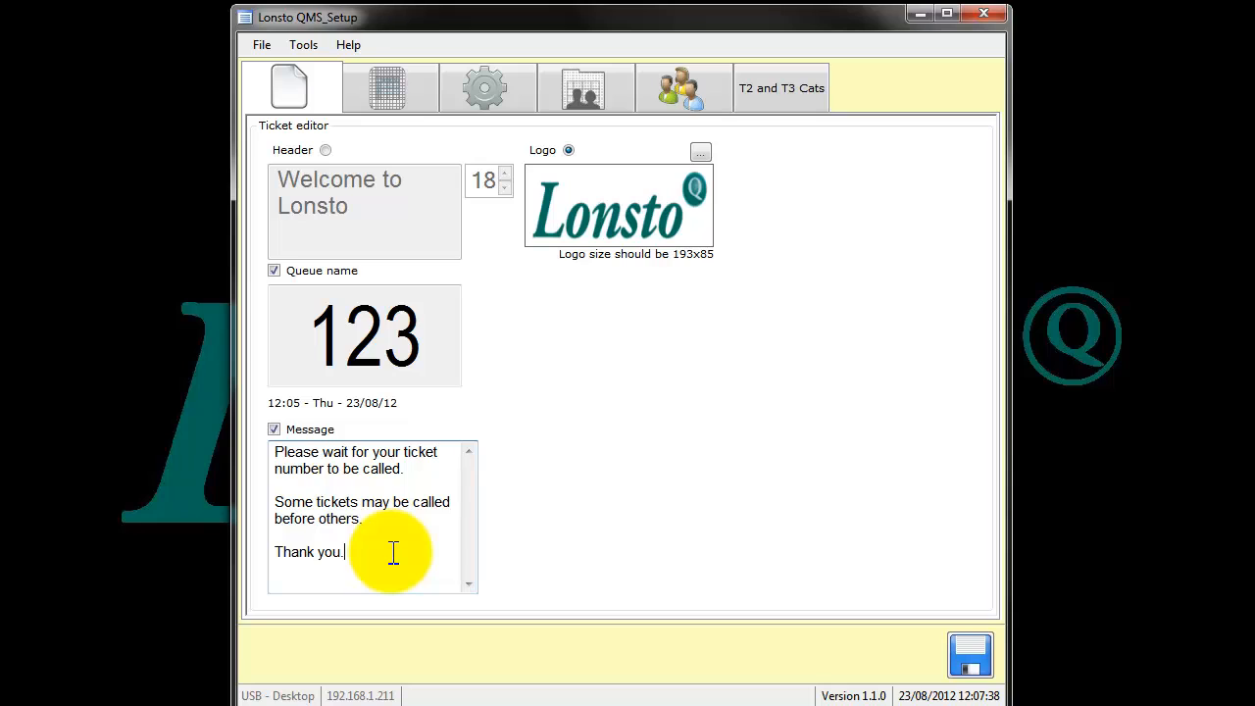
{"action": "left_click", "coordinate": [274, 429]}
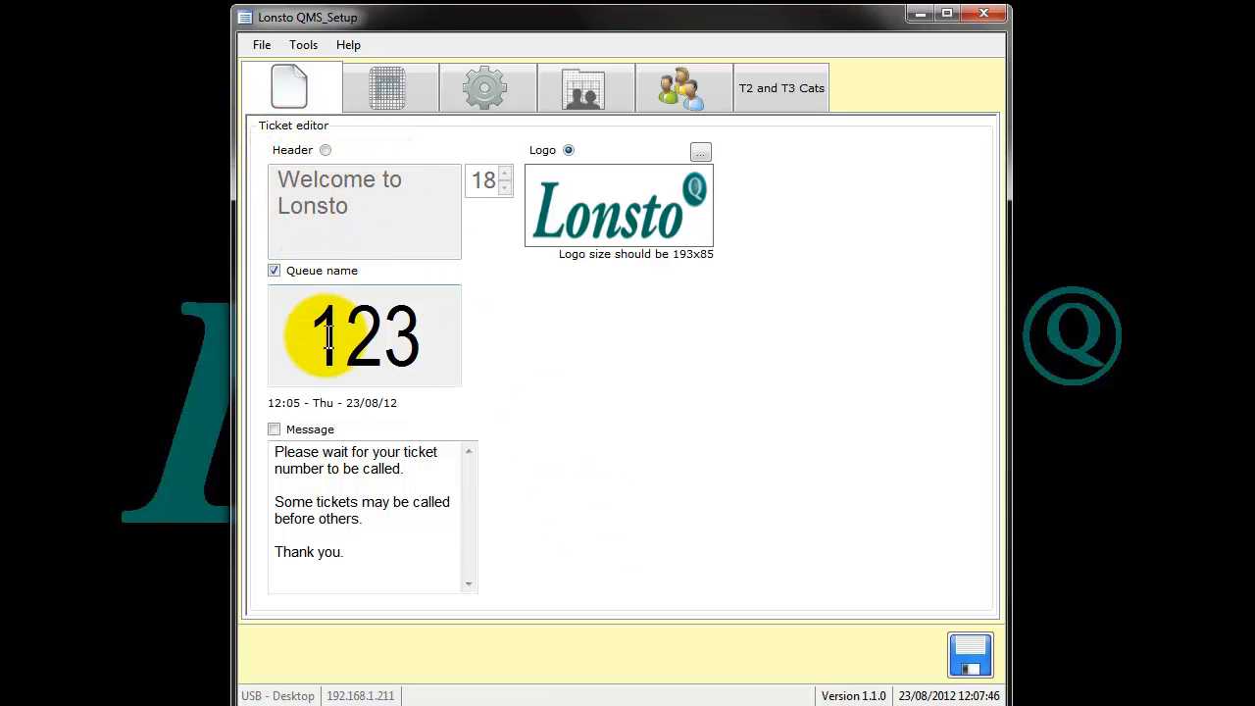
{"action": "left_click", "coordinate": [277, 431]}
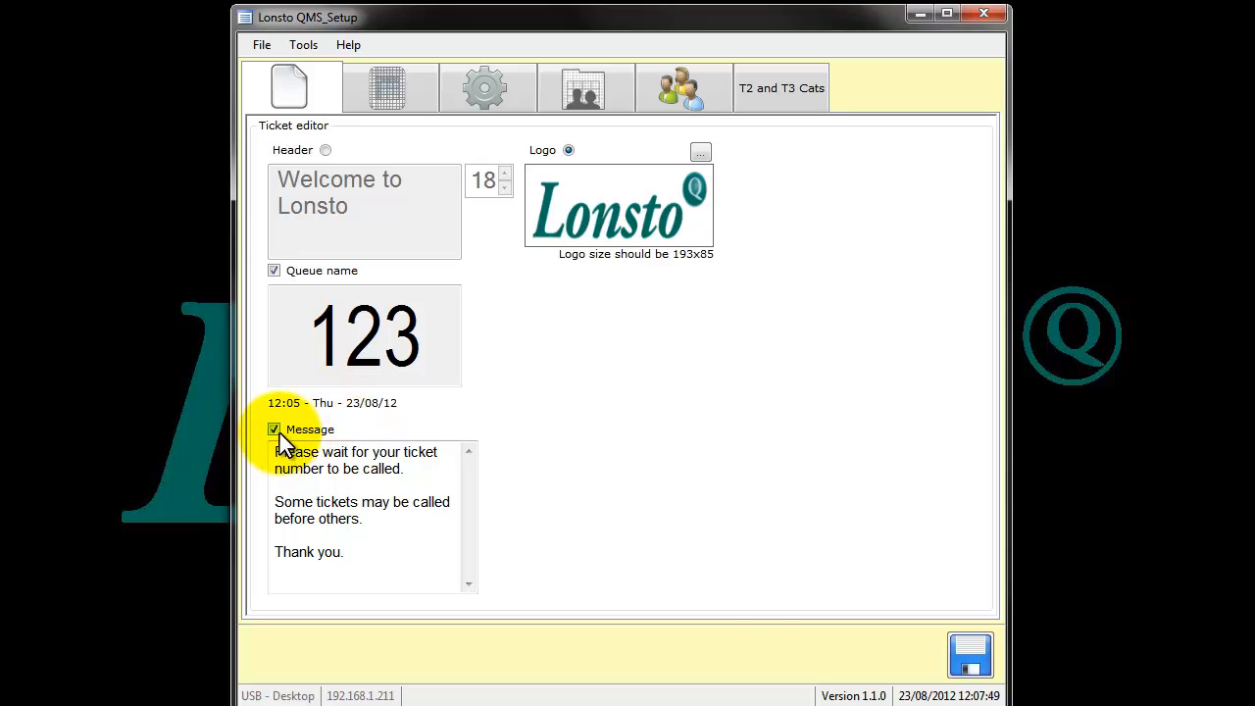
{"action": "left_click", "coordinate": [979, 664]}
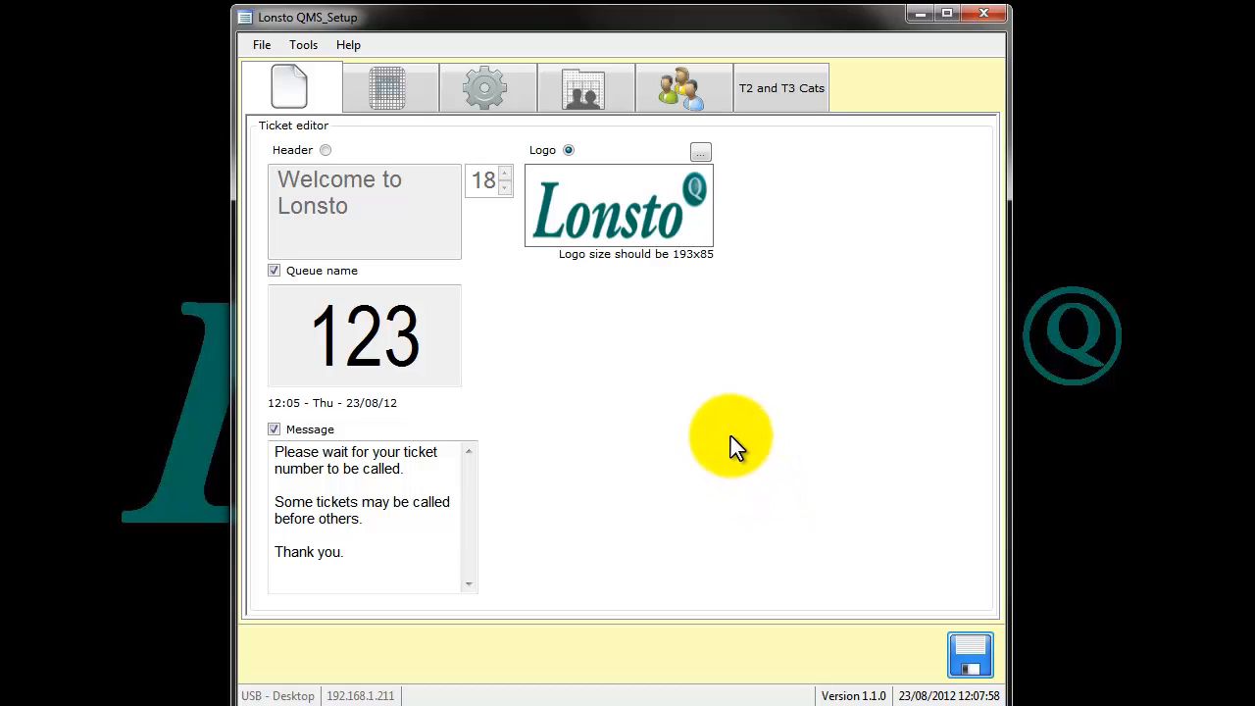
- Show the queue and category settings, widening the window and the Queue Name column so full queue names fit
{"action": "left_click", "coordinate": [400, 111]}
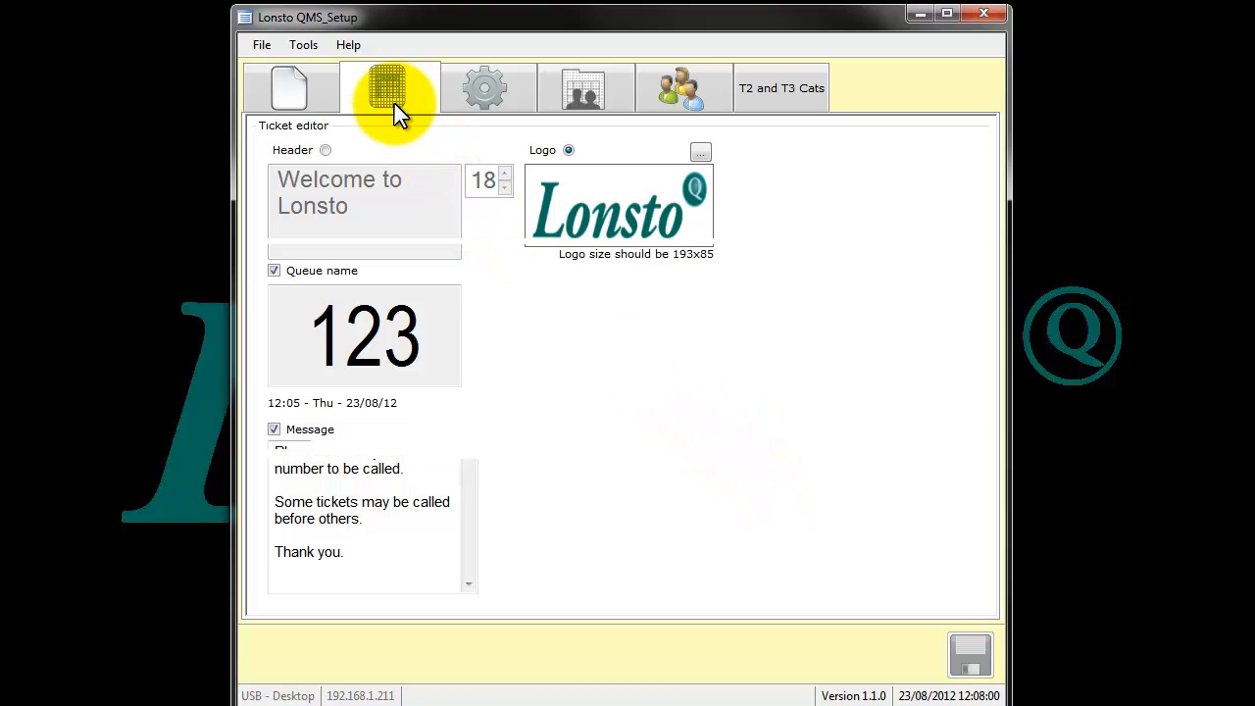
{"action": "left_click_drag", "start_coordinate": [233, 71], "coordinate": [67, 71]}
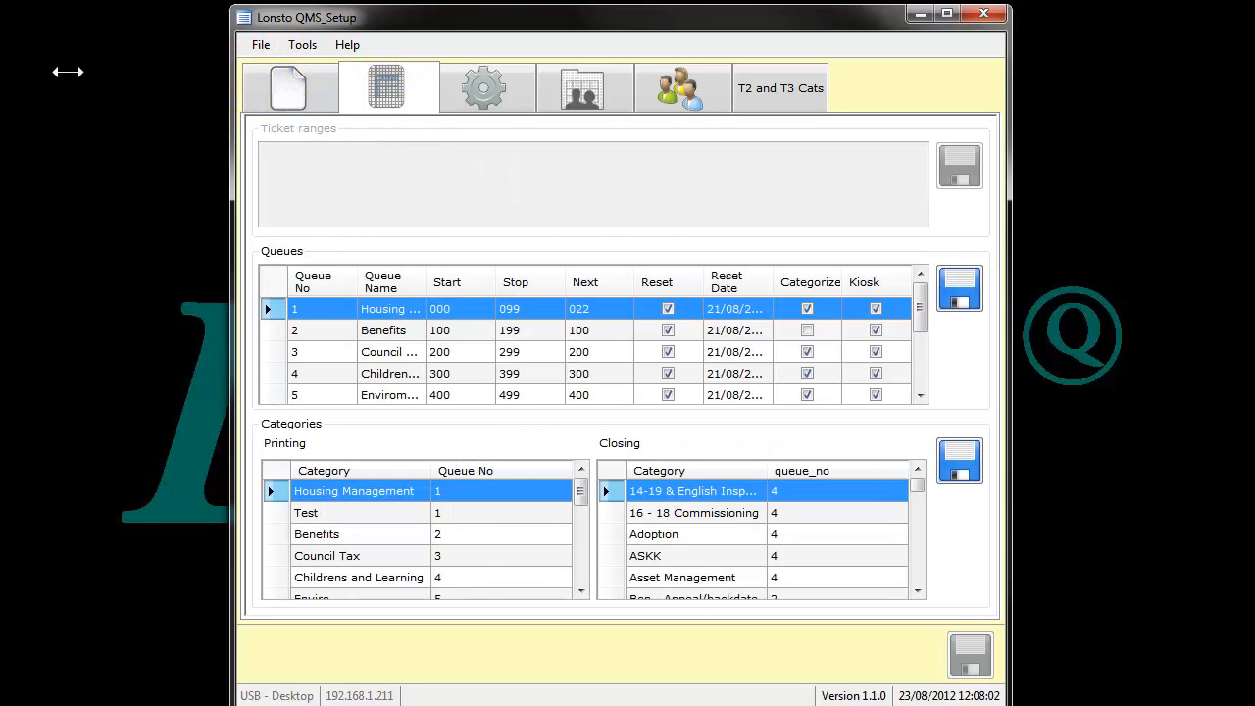
{"action": "left_click_drag", "start_coordinate": [1010, 150], "coordinate": [1197, 151]}
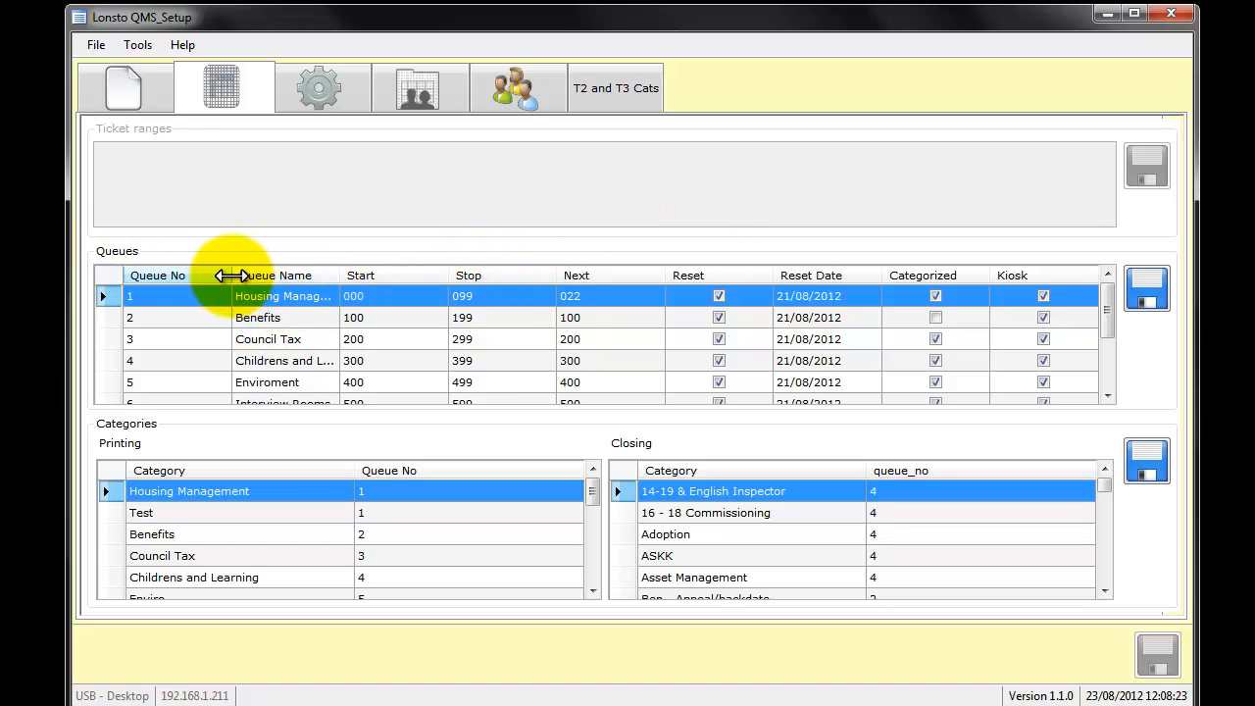
{"action": "left_click_drag", "start_coordinate": [189, 276], "coordinate": [186, 277]}
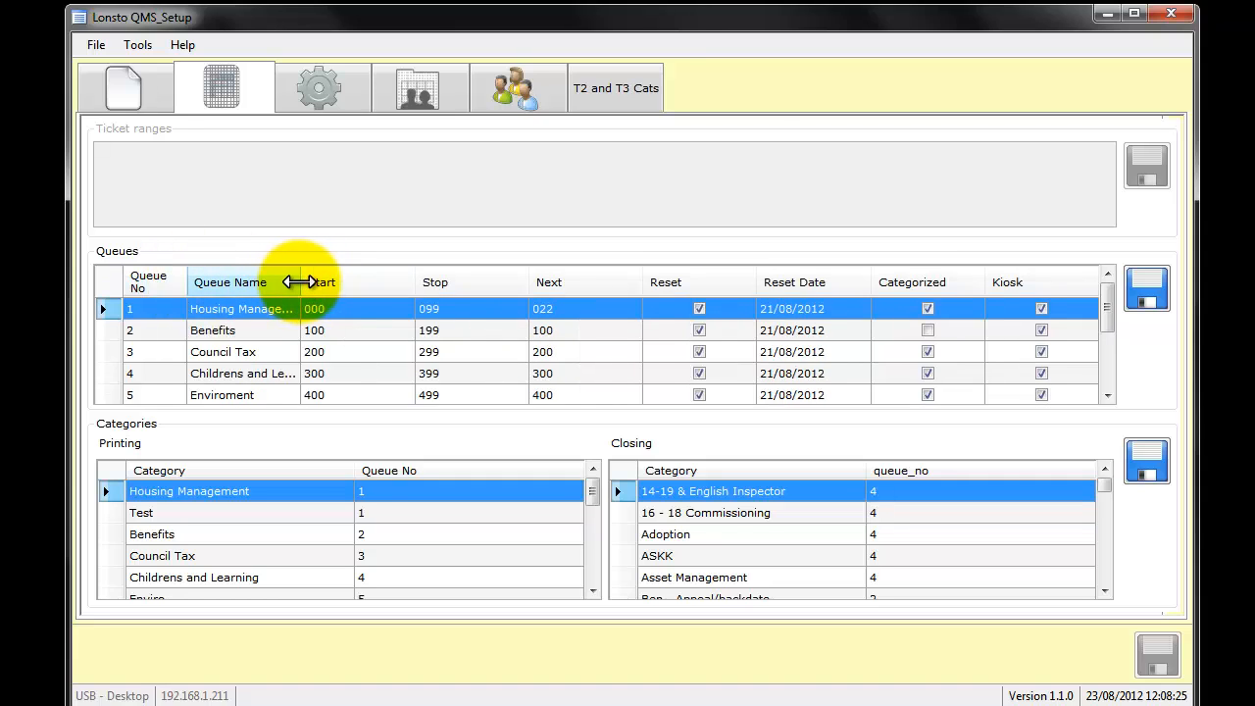
{"action": "left_click_drag", "start_coordinate": [186, 281], "coordinate": [204, 283]}
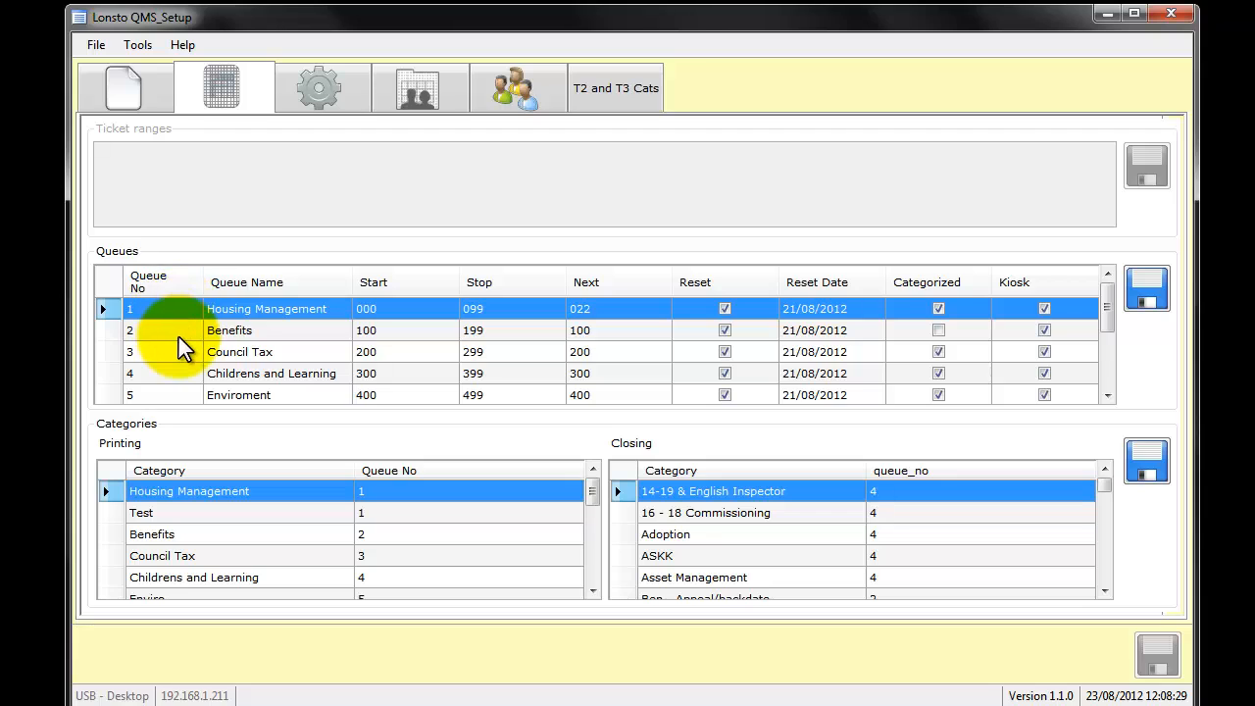
- Look through the queue list's numbers, names and Start, Stop and Next ticket values
{"action": "scroll", "coordinate": [185, 350], "scroll_direction": "down", "scroll_amount": 1}
{"action": "scroll", "coordinate": [178, 350], "scroll_direction": "down", "scroll_amount": 1}
{"action": "scroll", "coordinate": [177, 350], "scroll_direction": "up", "scroll_amount": 2}
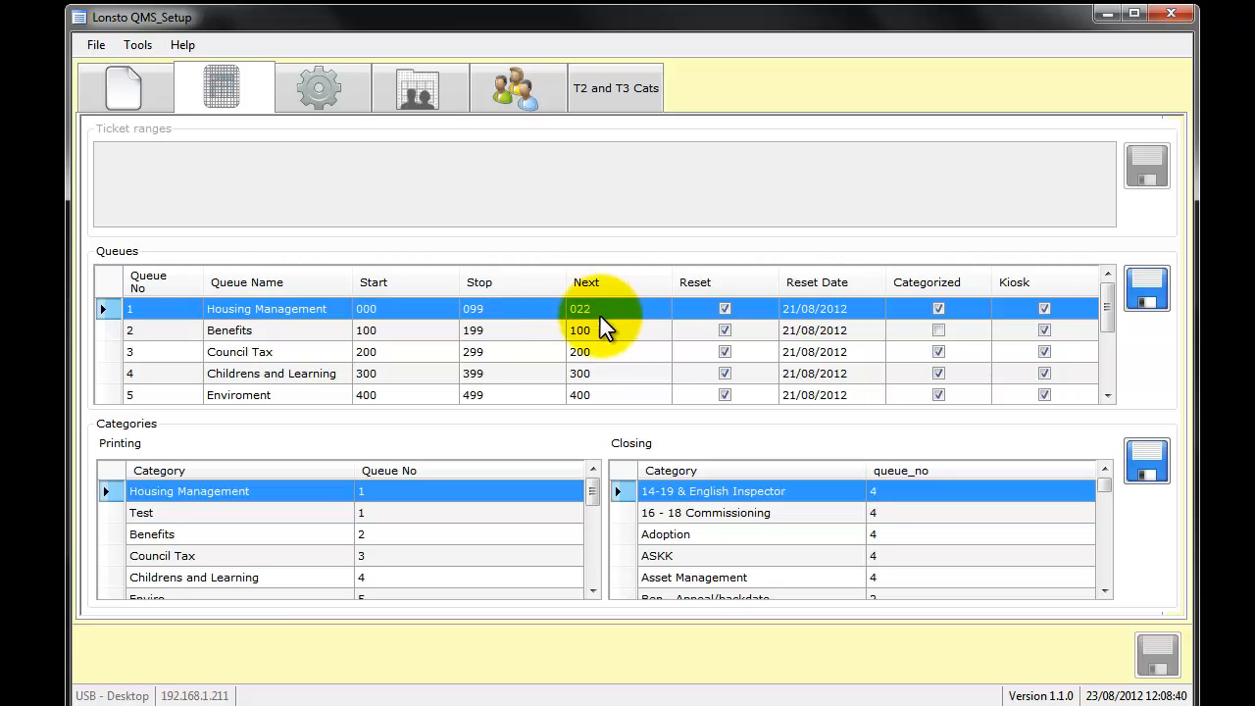
{"action": "scroll", "coordinate": [603, 329], "scroll_direction": "down", "scroll_amount": 2}
{"action": "scroll", "coordinate": [604, 348], "scroll_direction": "up", "scroll_amount": 2}
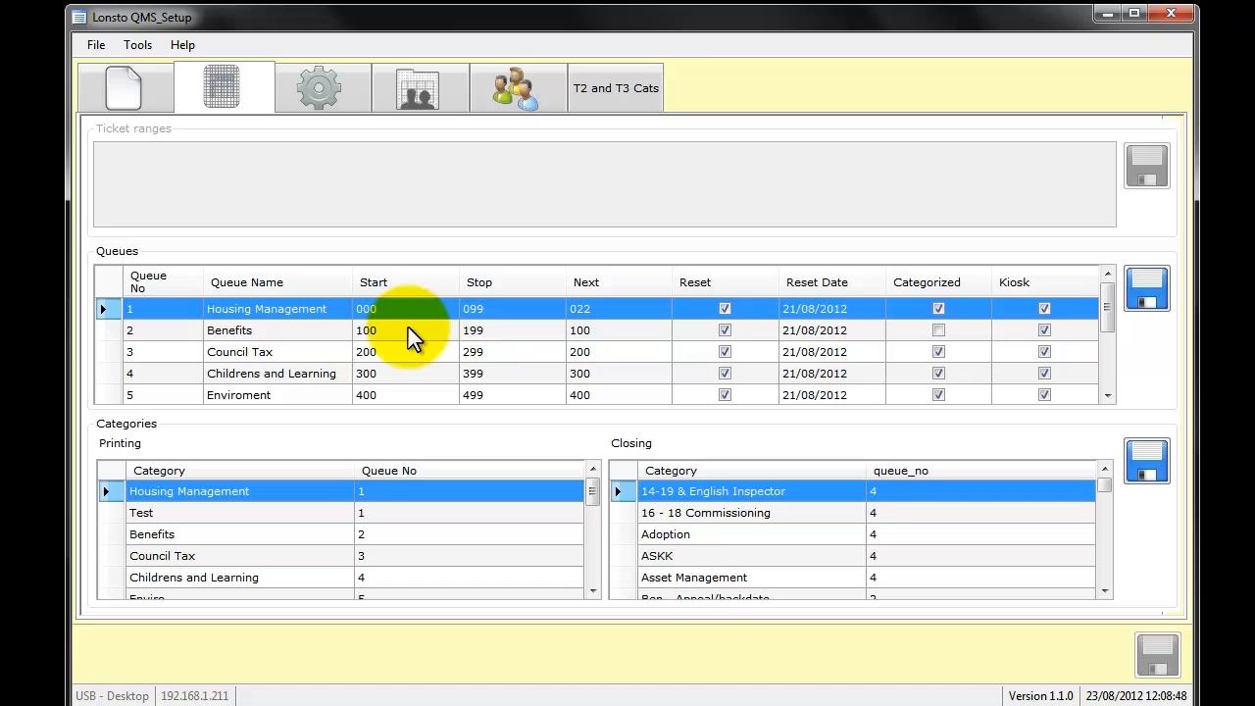
- Examine the Categorized and Kiosk settings of the Housing Management, Benefits, Council Tax and Childrens and Learning queues
{"action": "left_click", "coordinate": [938, 329]}
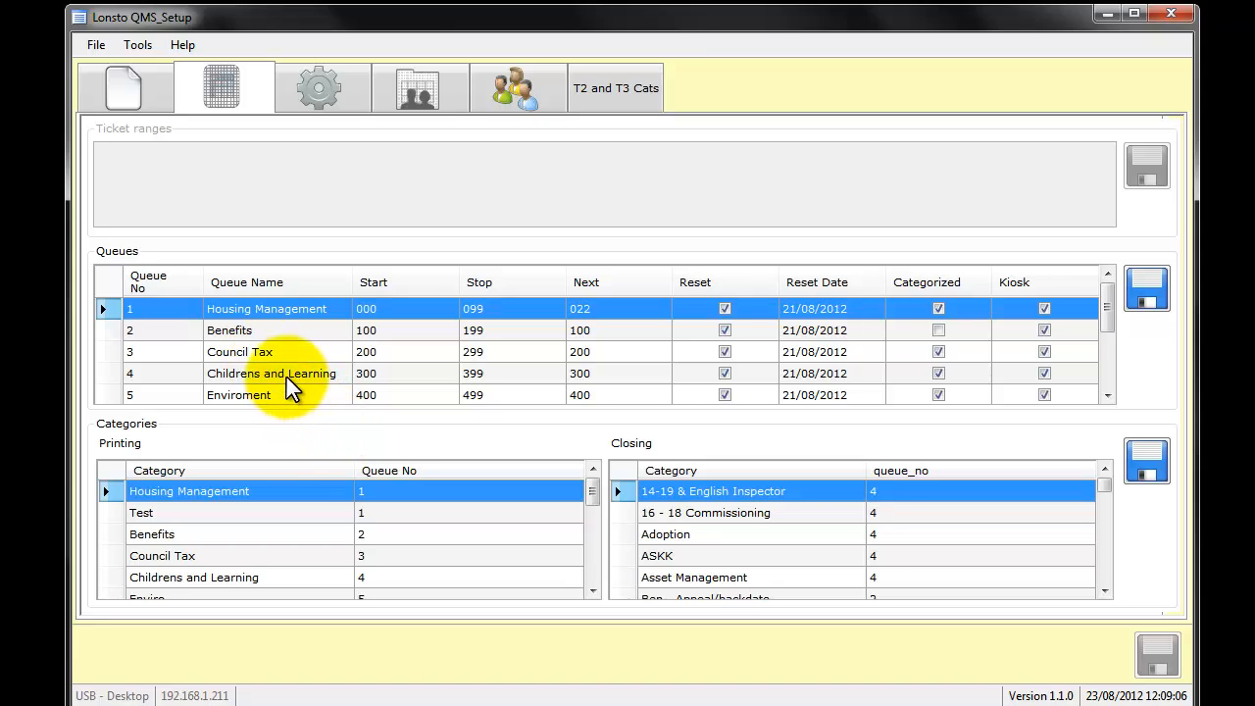
{"action": "left_click", "coordinate": [278, 343]}
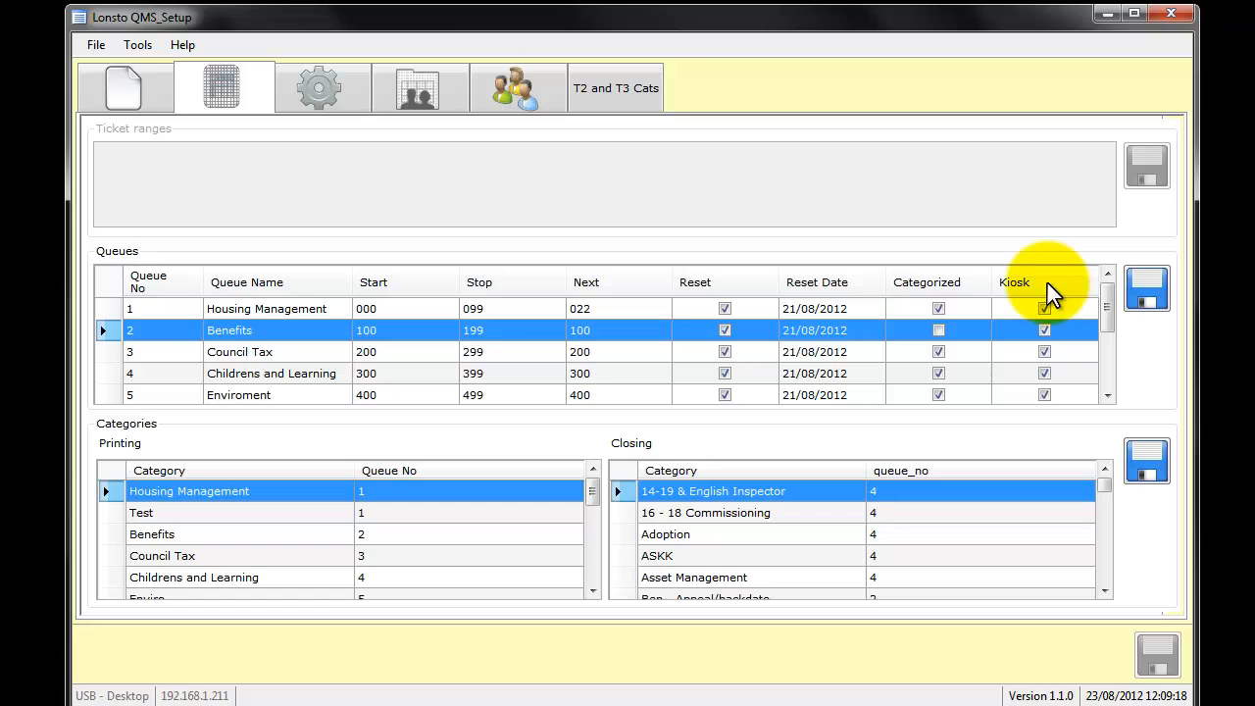
{"action": "mouse_move", "coordinate": [1105, 308]}
{"action": "left_mouse_down"}
{"action": "mouse_move", "coordinate": [1102, 368]}
{"action": "mouse_move", "coordinate": [1101, 316]}
{"action": "left_mouse_up"}
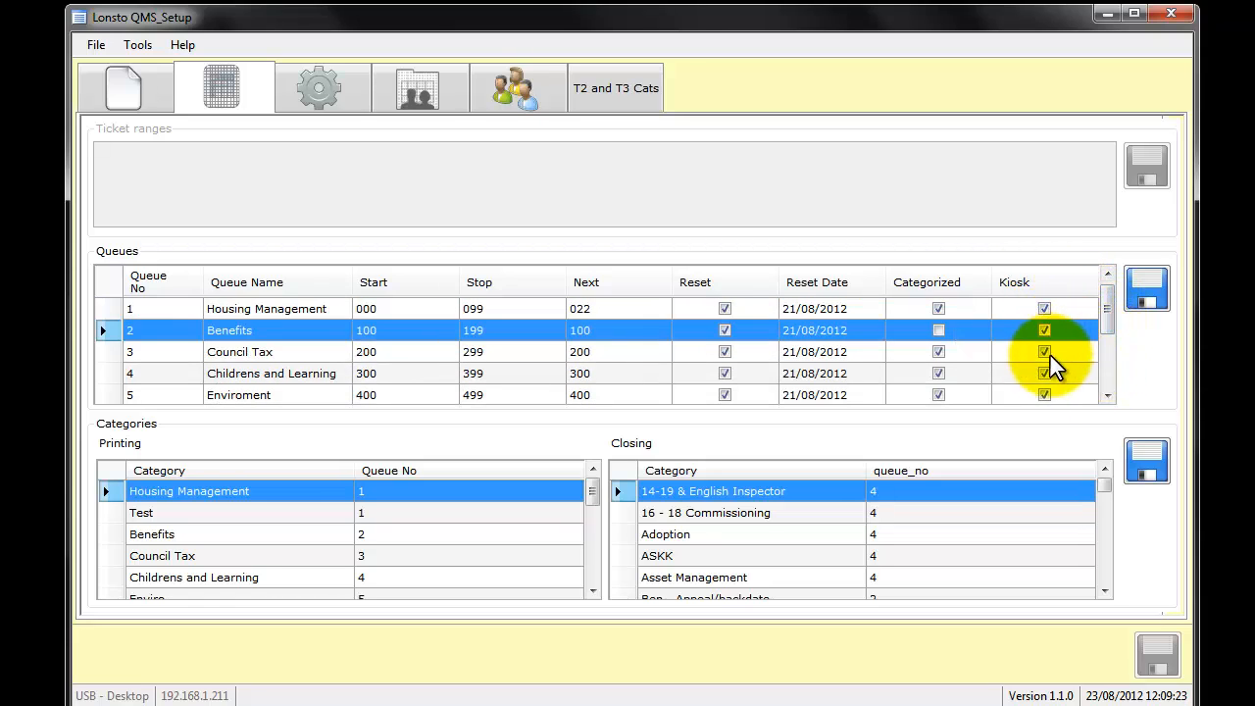
{"action": "left_click", "coordinate": [313, 310]}
{"action": "left_click", "coordinate": [316, 353]}
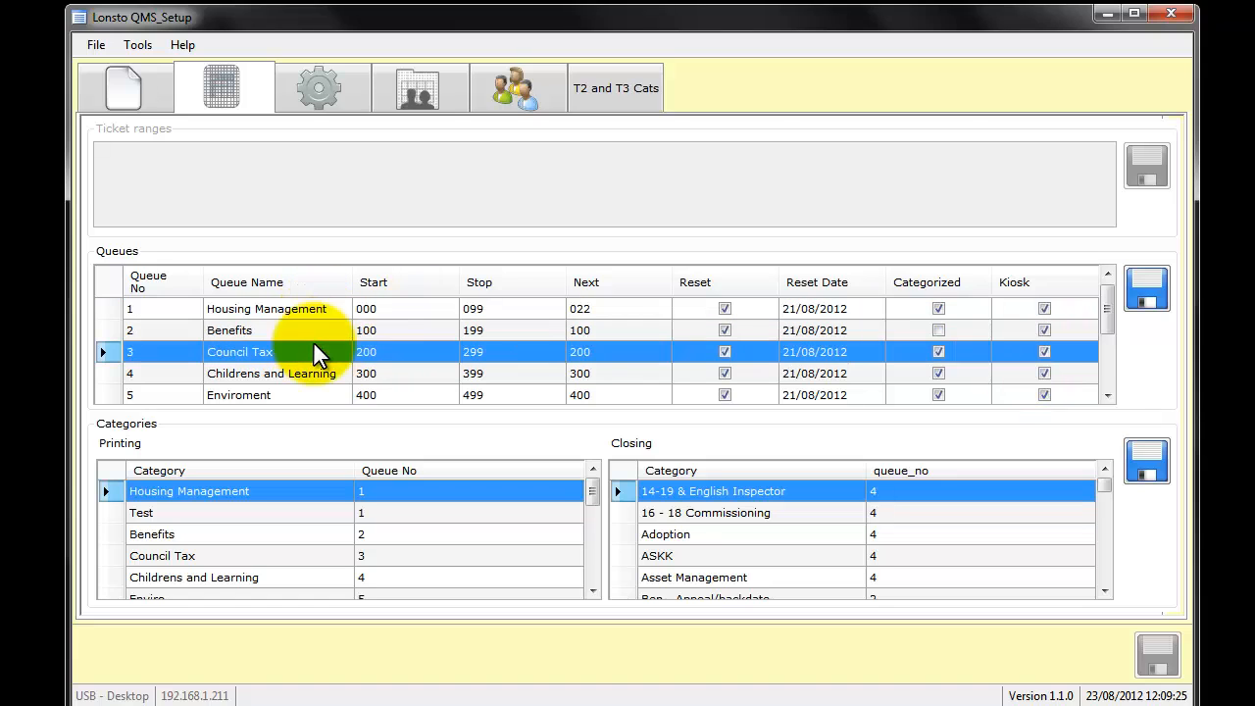
{"action": "mouse_move", "coordinate": [1106, 331]}
{"action": "left_mouse_down"}
{"action": "mouse_move", "coordinate": [1108, 372]}
{"action": "mouse_move", "coordinate": [1112, 350]}
{"action": "left_mouse_up"}
{"action": "left_click", "coordinate": [309, 373]}
- Enable Kiosk for the Housing Resouces queue, keep it disabled for Appointments, and save the queues
{"action": "scroll", "coordinate": [1109, 372], "scroll_direction": "down", "scroll_amount": 1}
{"action": "left_click", "coordinate": [1078, 378]}
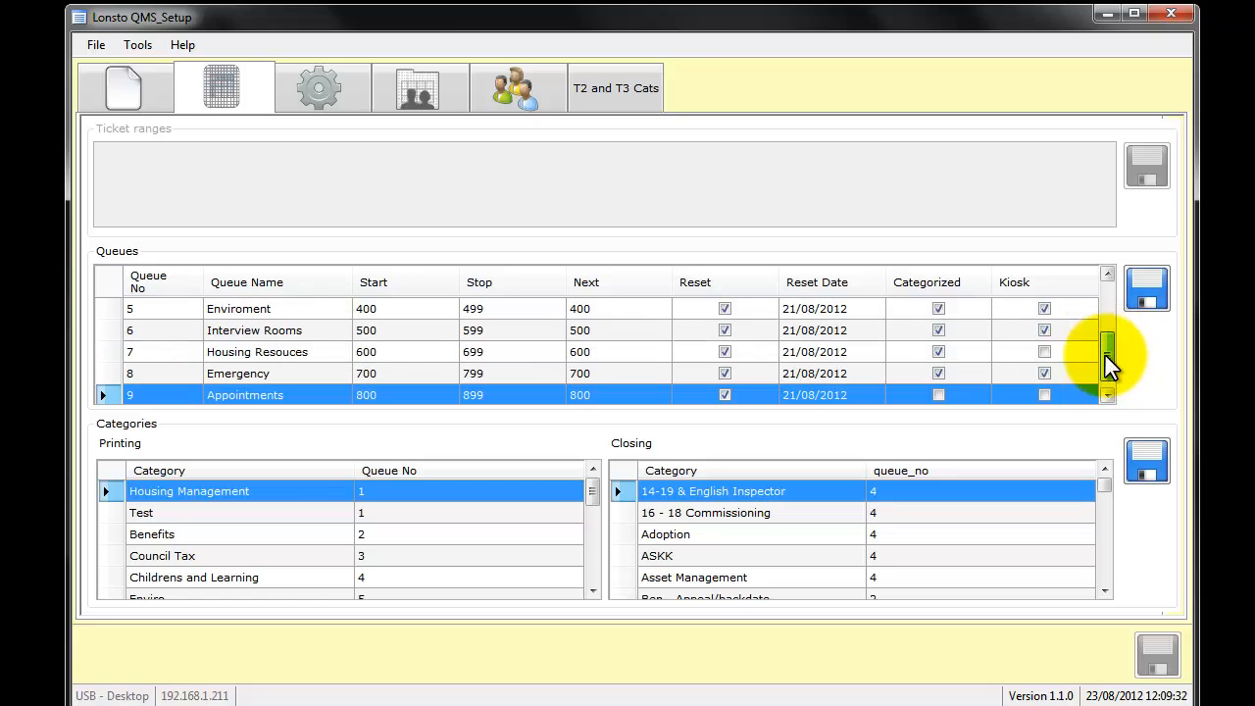
{"action": "left_click", "coordinate": [1046, 355]}
{"action": "left_click", "coordinate": [1045, 394]}
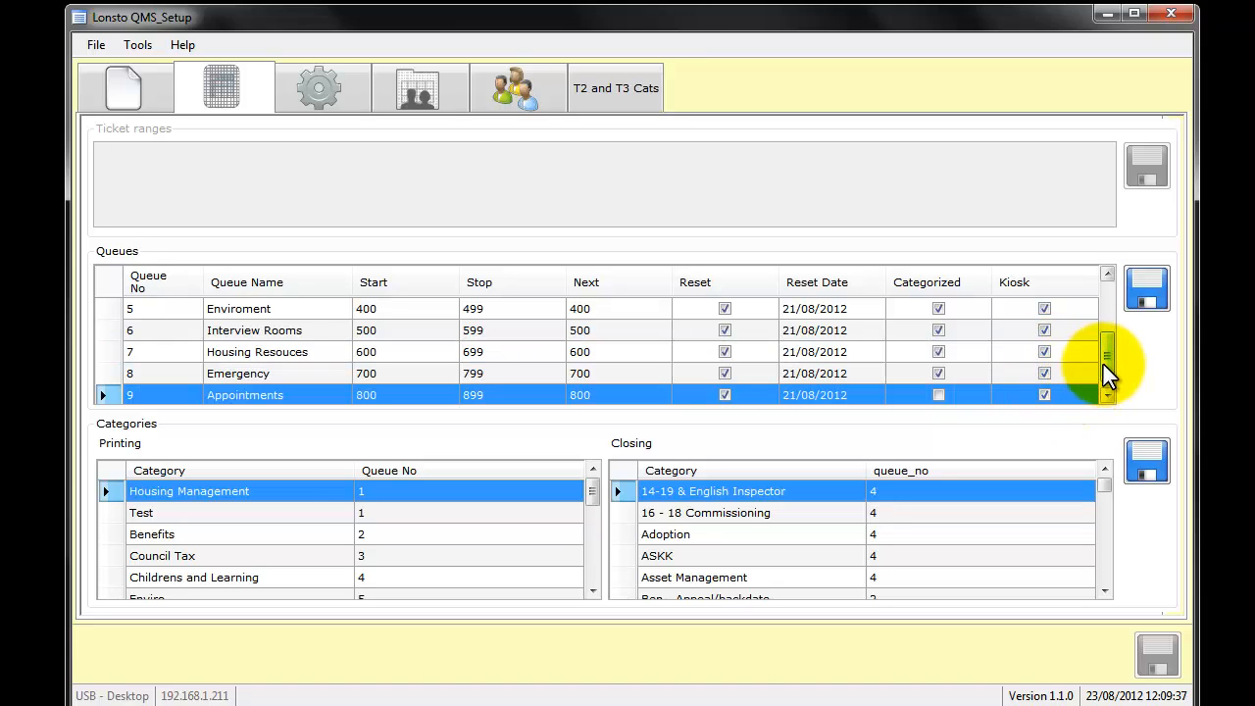
{"action": "left_click", "coordinate": [1044, 397]}
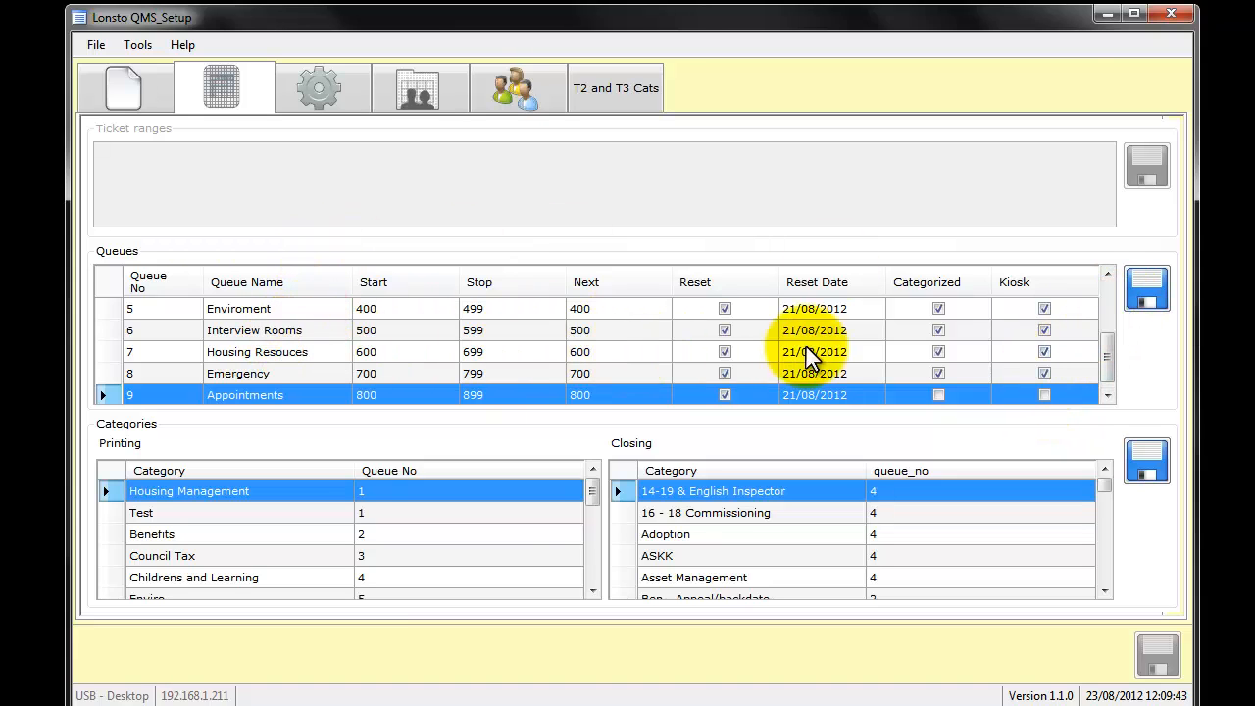
{"action": "left_click", "coordinate": [1155, 304]}
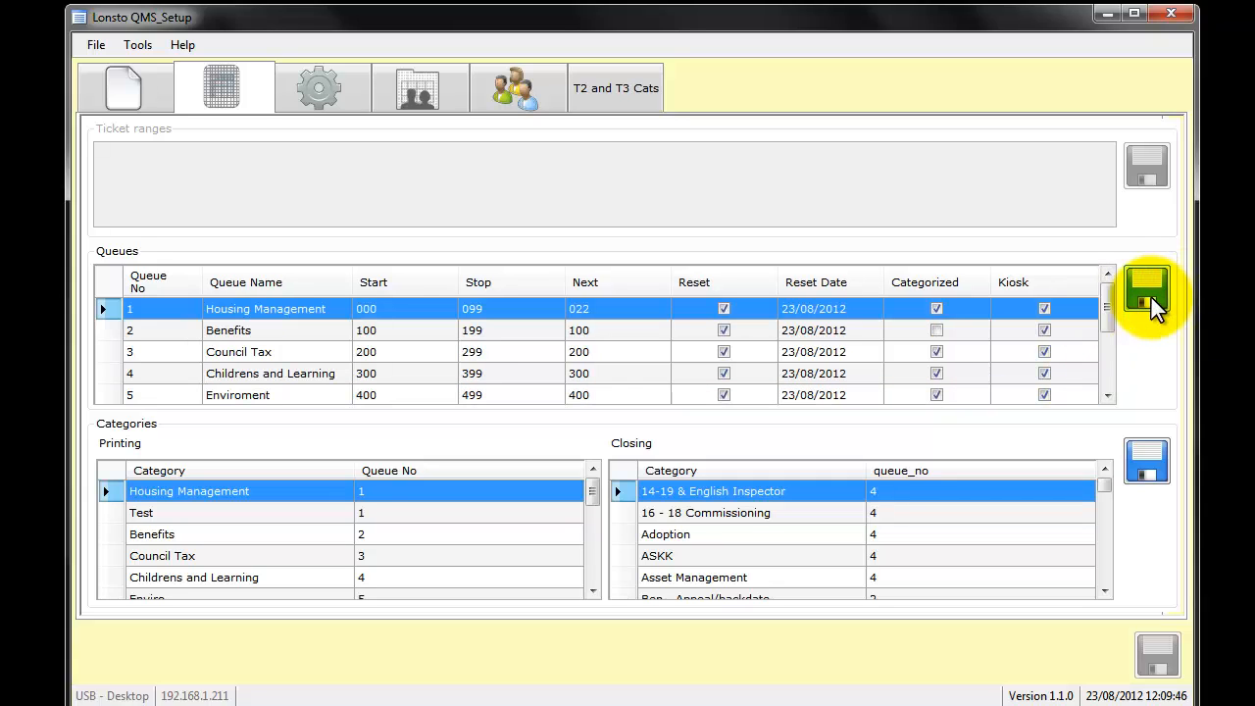
- Select the blank row at the end of the queue list and review the last queues above it
{"action": "scroll", "coordinate": [524, 377], "scroll_direction": "down", "scroll_amount": 2}
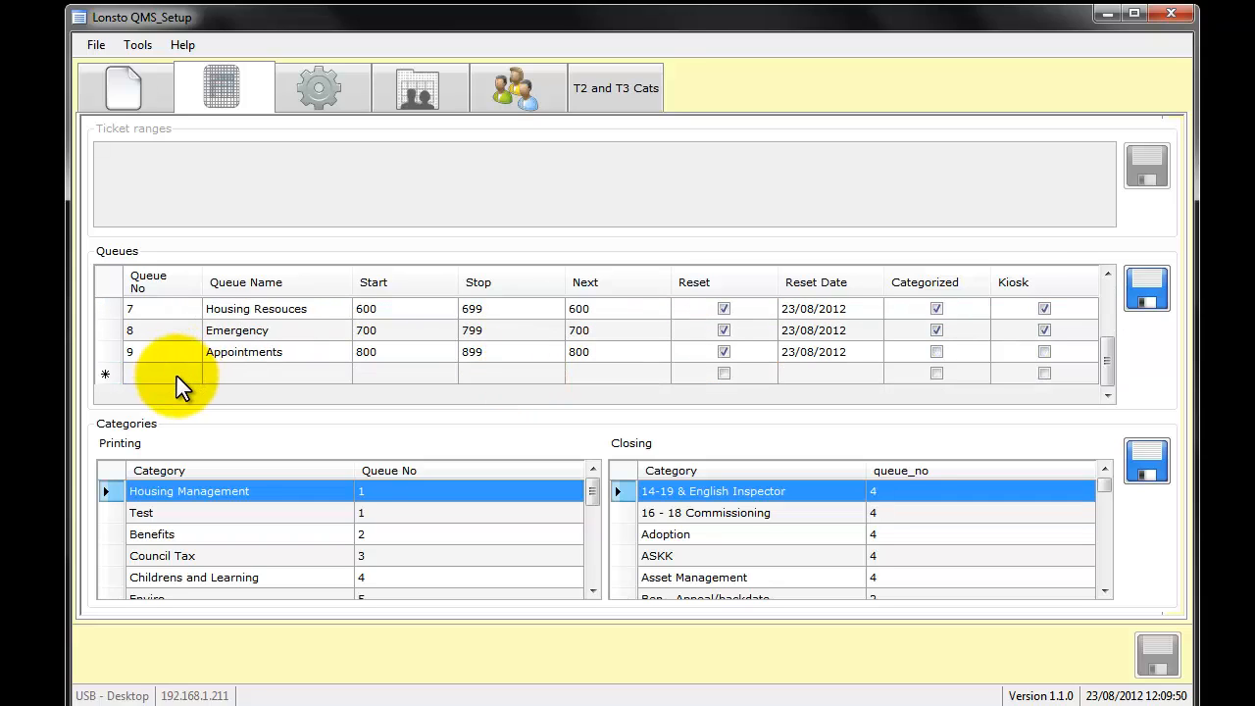
{"action": "left_click", "coordinate": [172, 378]}
{"action": "left_click", "coordinate": [173, 373]}
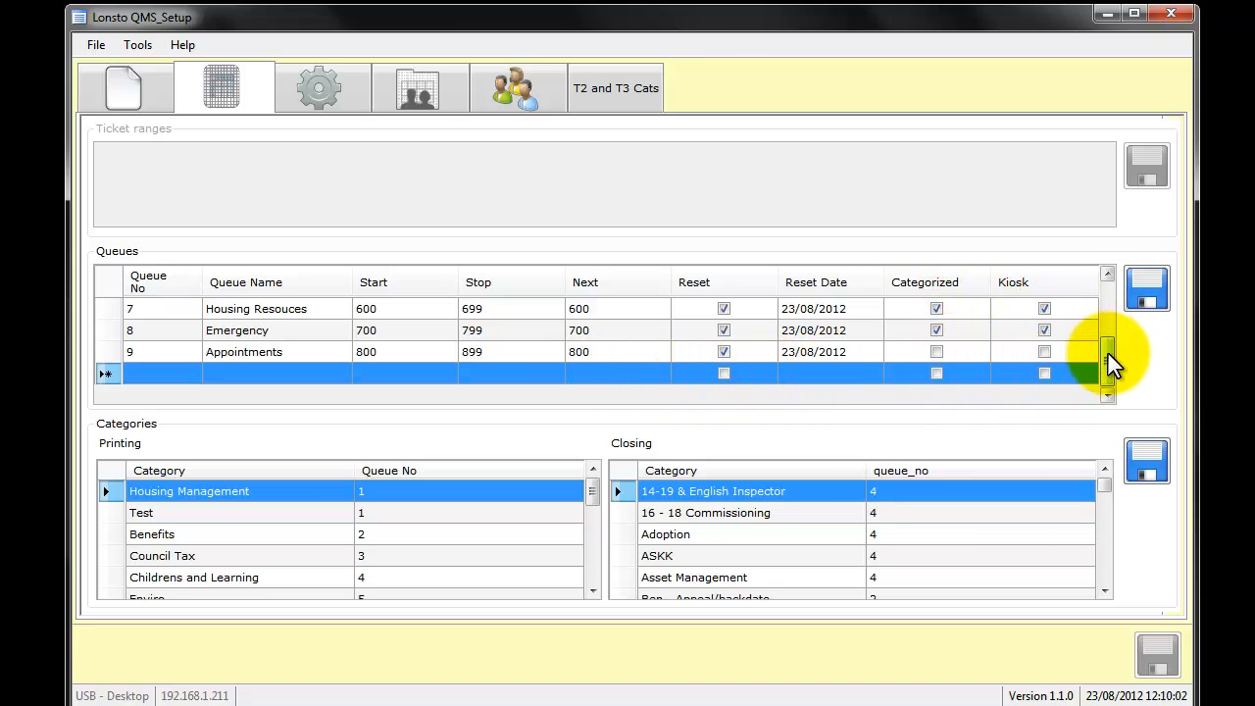
{"action": "left_click_drag", "start_coordinate": [1108, 352], "coordinate": [1106, 352]}
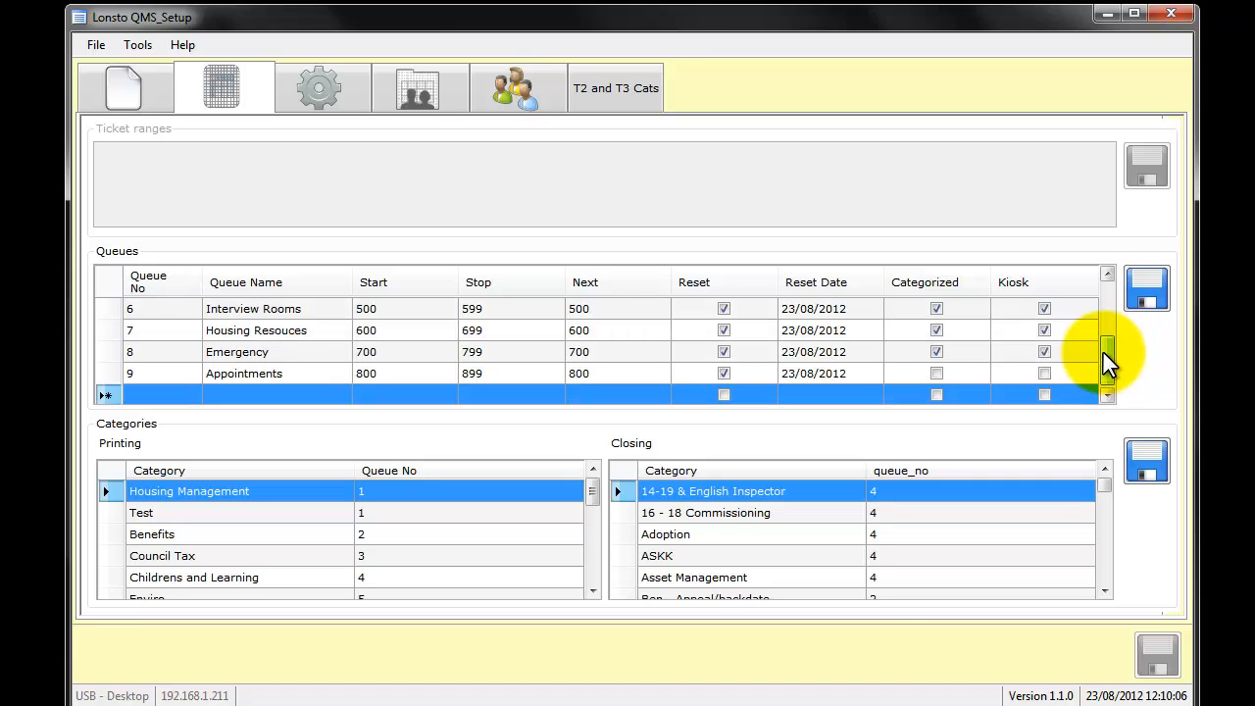
{"action": "mouse_move", "coordinate": [1108, 362]}
{"action": "left_mouse_down"}
{"action": "mouse_move", "coordinate": [1108, 312]}
{"action": "mouse_move", "coordinate": [1106, 365]}
{"action": "left_mouse_up"}
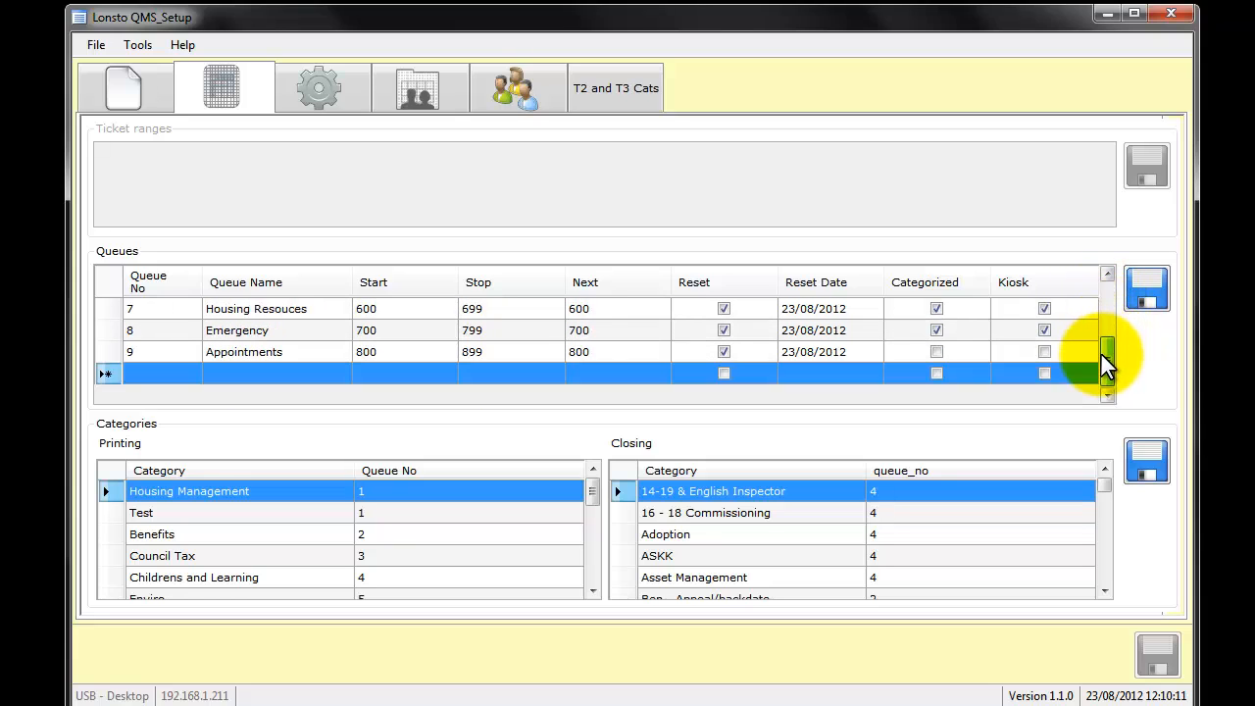
- Delete queue 8, Emergency, confirm the deletion, and save the queues
{"action": "left_click", "coordinate": [117, 333]}
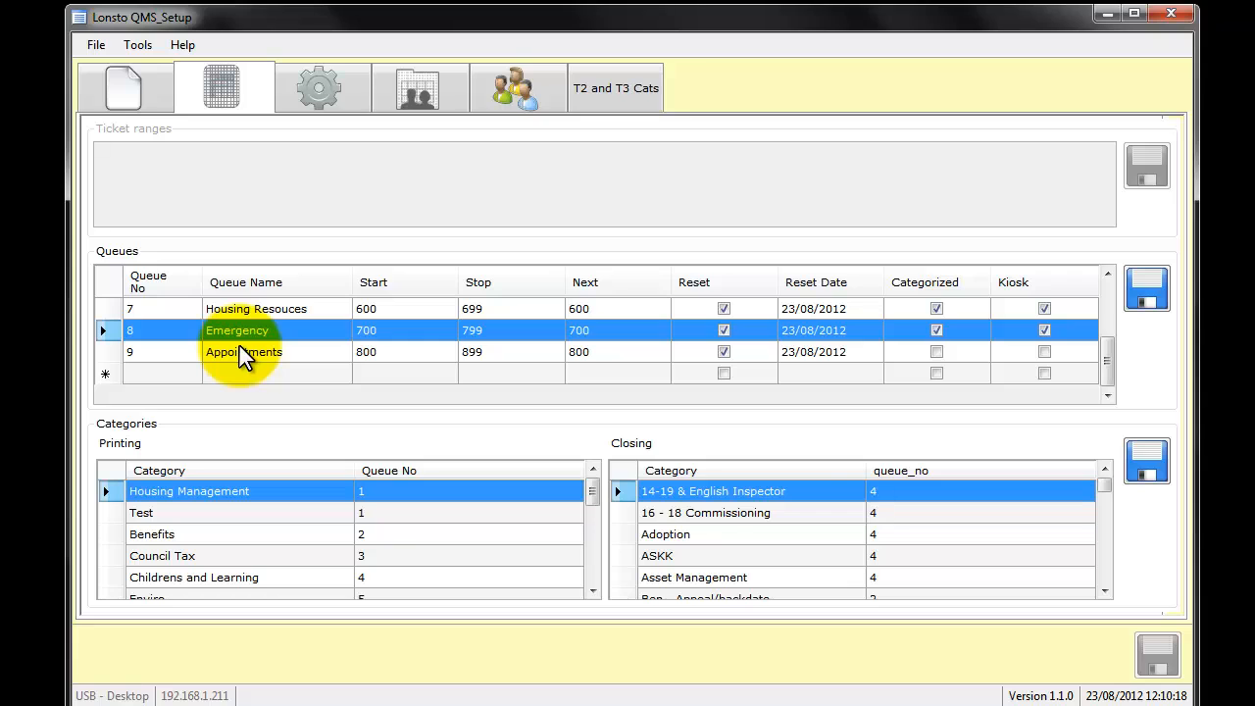
{"action": "key", "text": "Delete"}
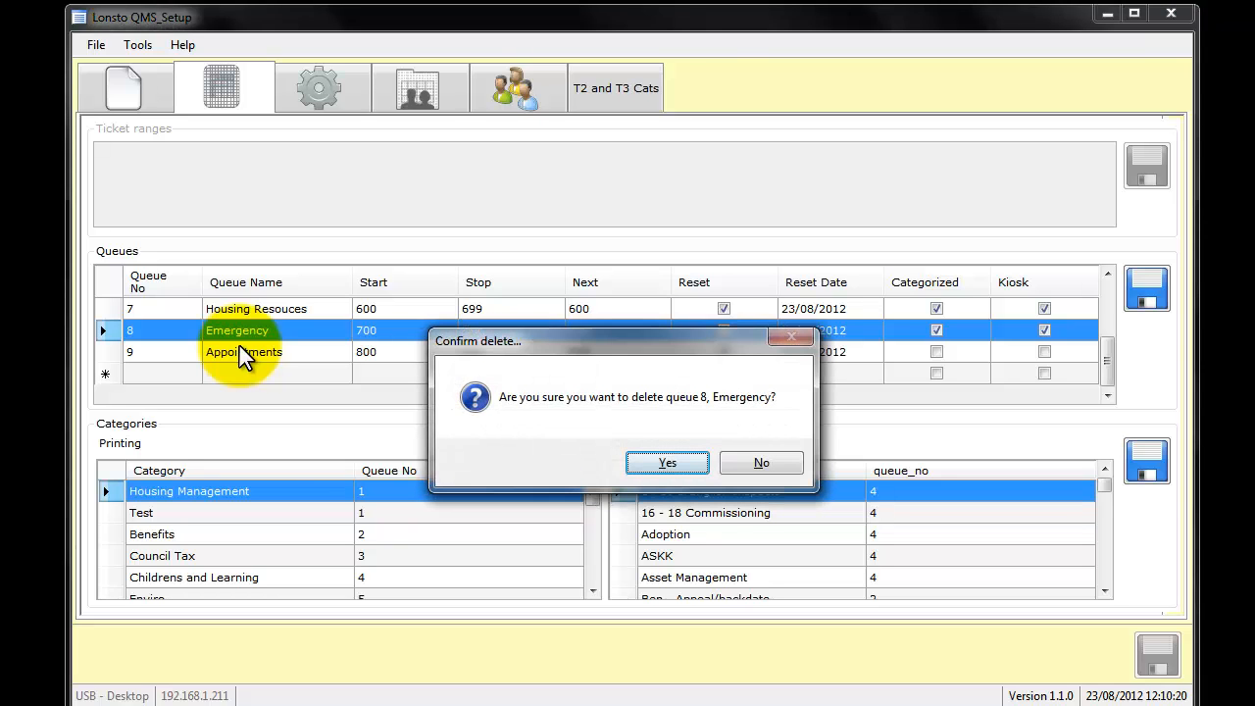
{"action": "left_click", "coordinate": [665, 463]}
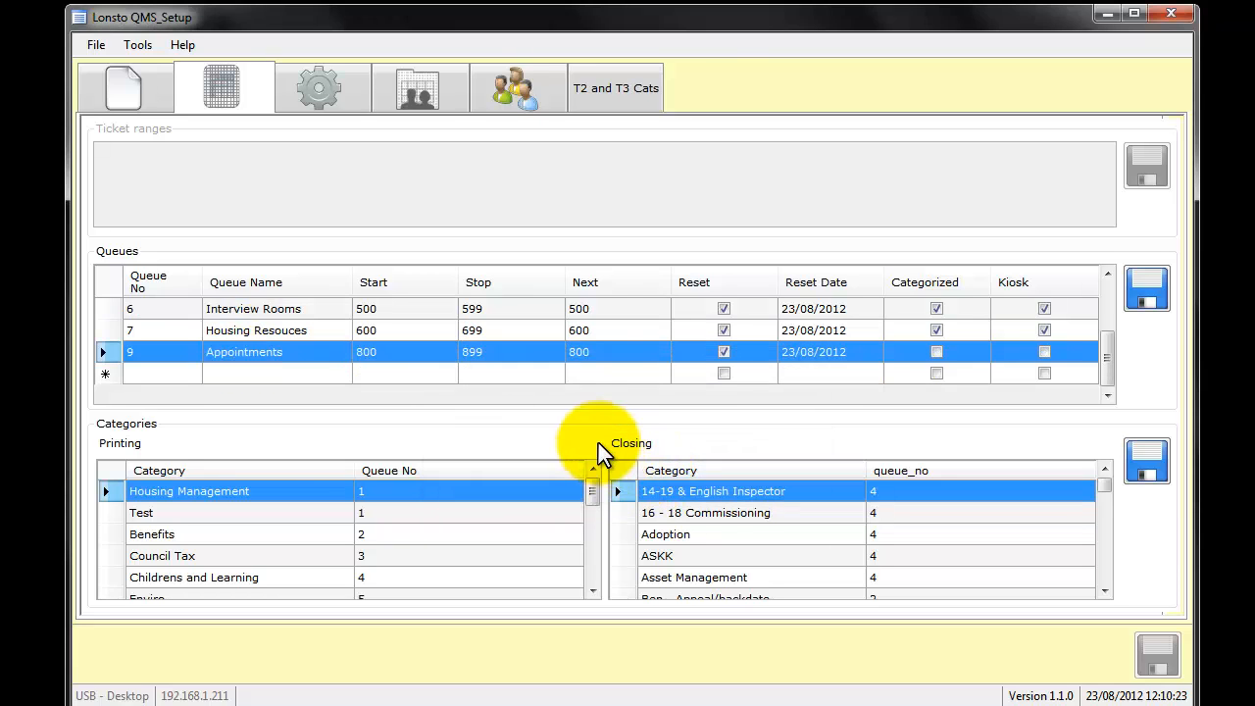
{"action": "left_click", "coordinate": [1143, 307]}
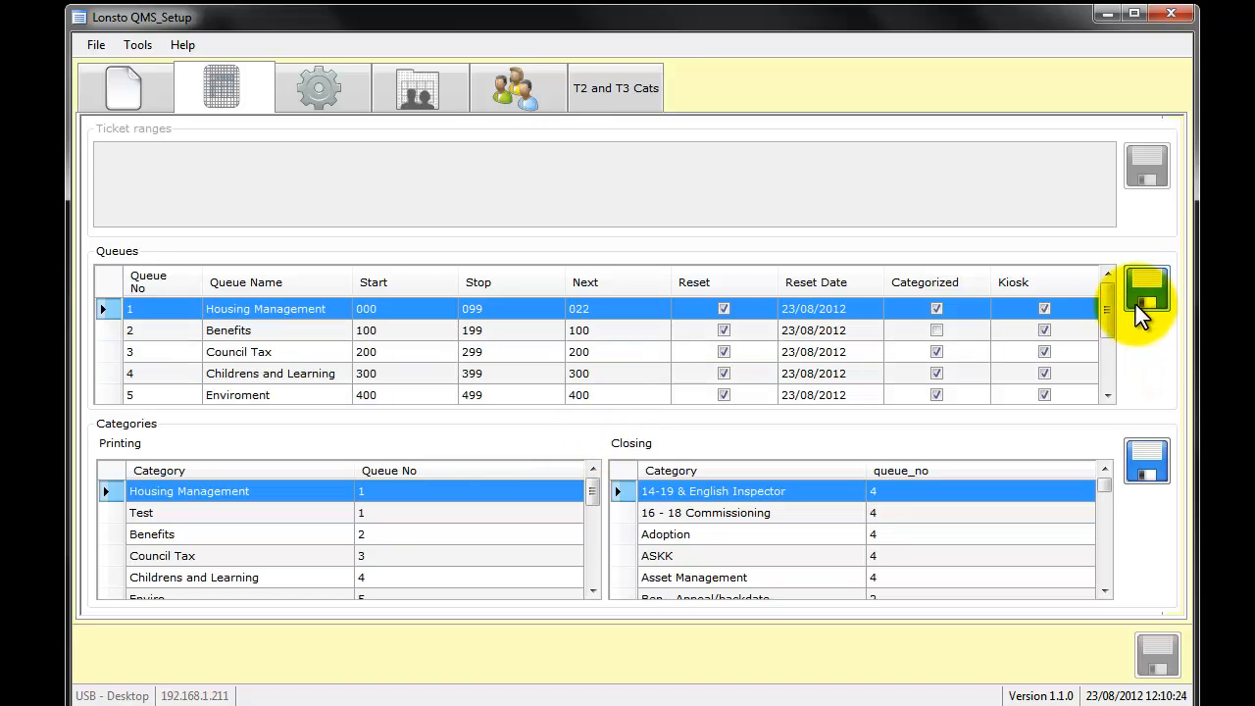
- Add a new queue number 8 named Enquiry in the blank row at the end of the queue list
{"action": "left_click_drag", "start_coordinate": [1112, 317], "coordinate": [1114, 373]}
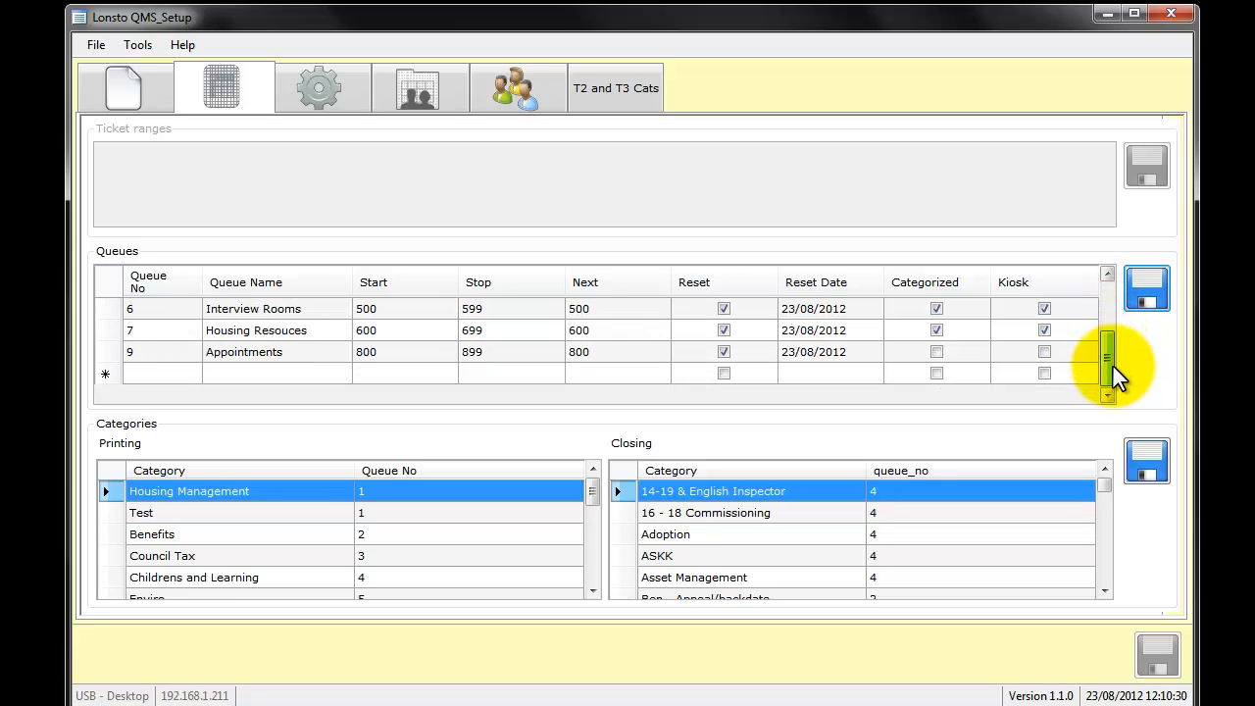
{"action": "left_click", "coordinate": [188, 375]}
{"action": "left_click", "coordinate": [187, 374]}
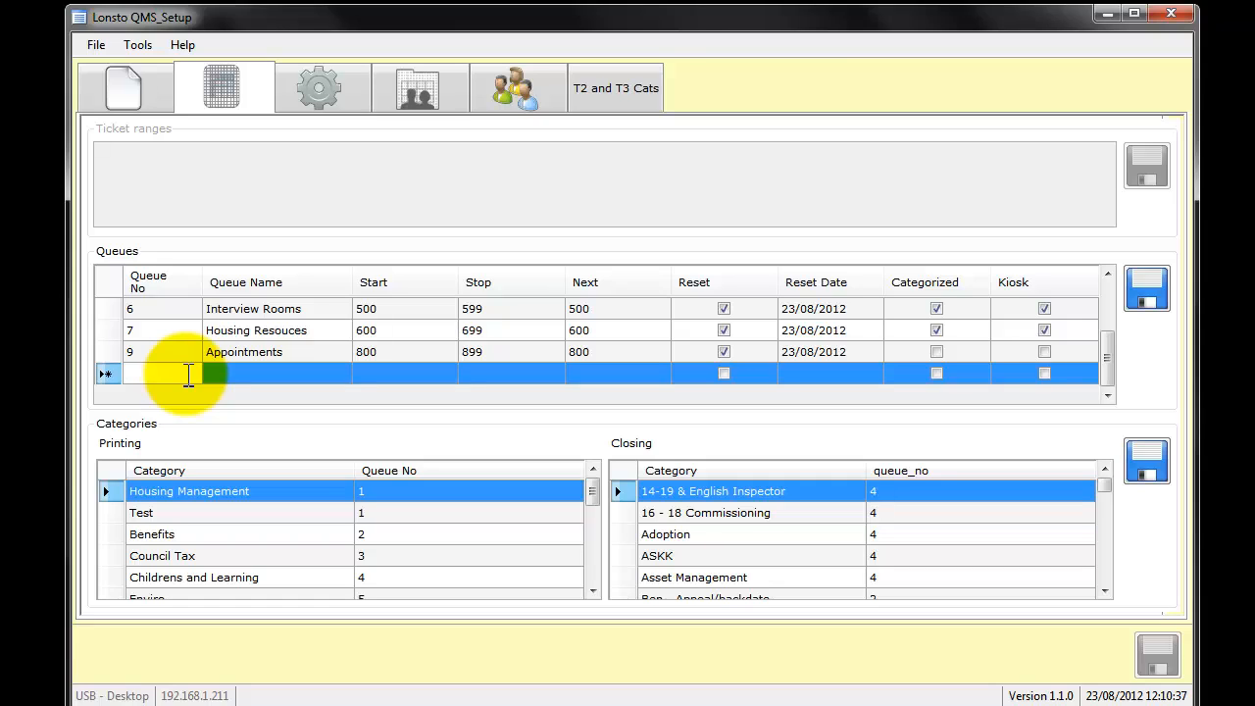
{"action": "type", "text": "8"}
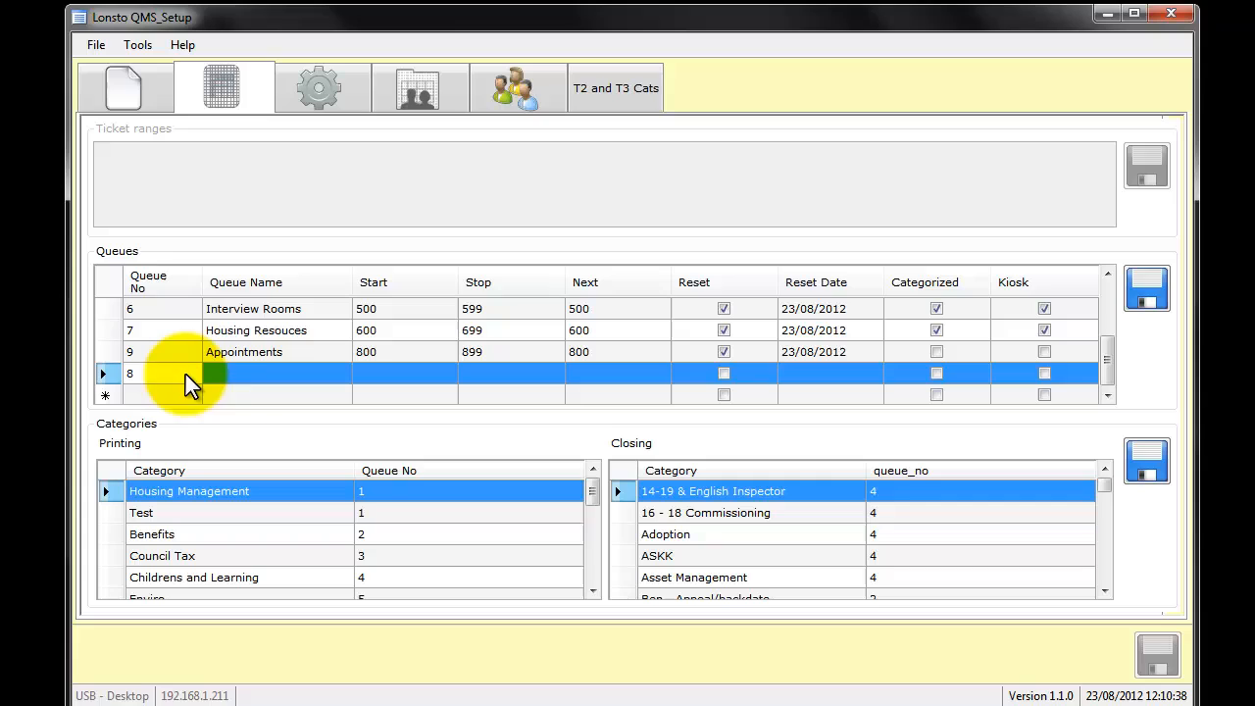
{"action": "left_click", "coordinate": [235, 373]}
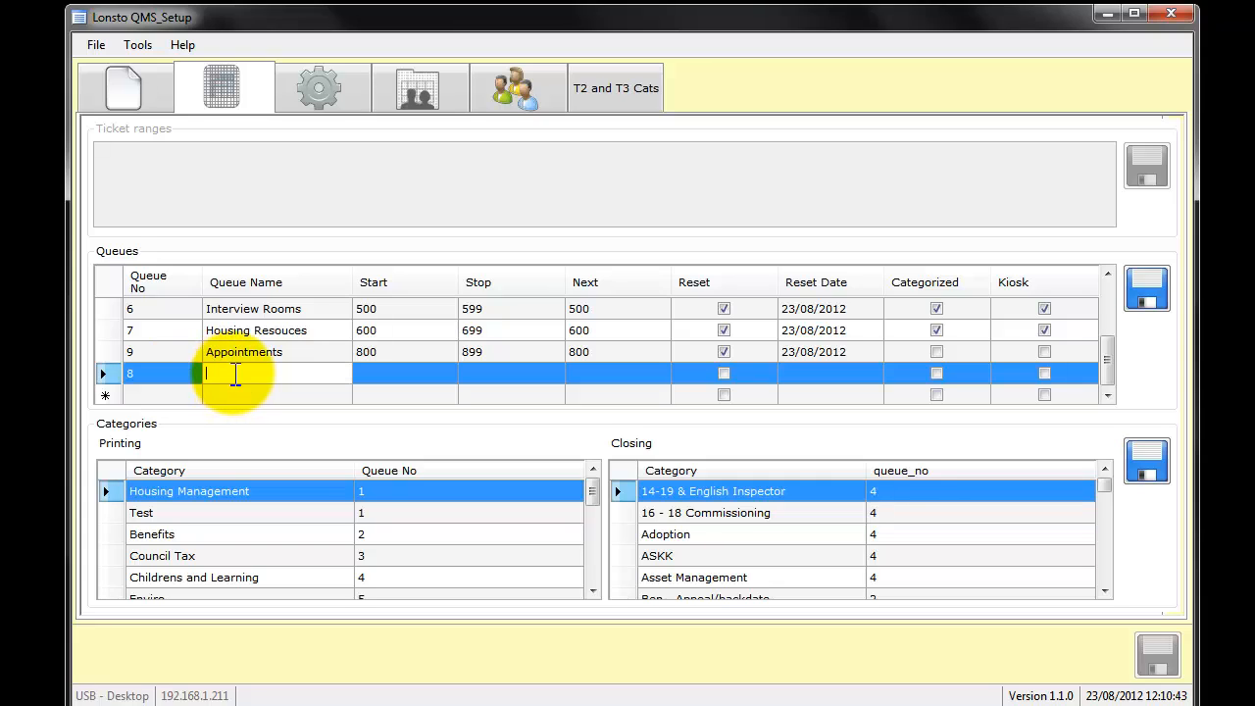
{"action": "type", "text": "Enquiry"}
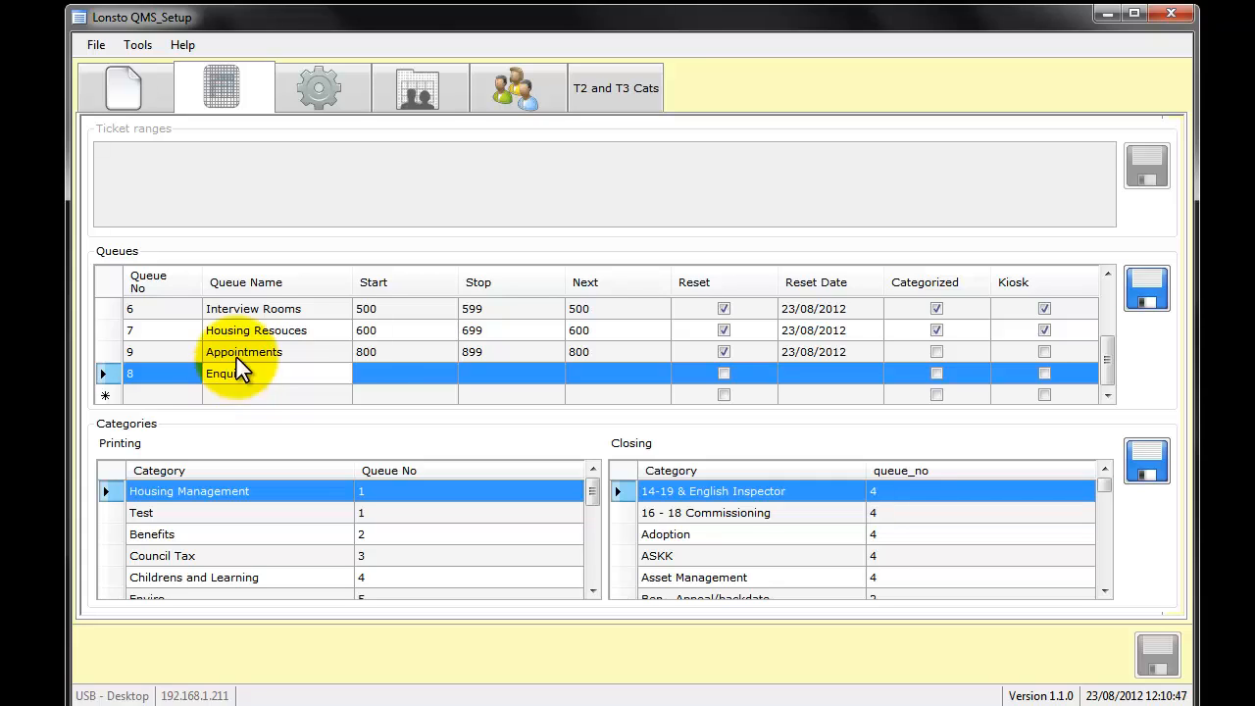
- Set the Enquiry queue's ticket range to Start 700 and Stop 799, with Next 700
{"action": "left_click", "coordinate": [364, 373]}
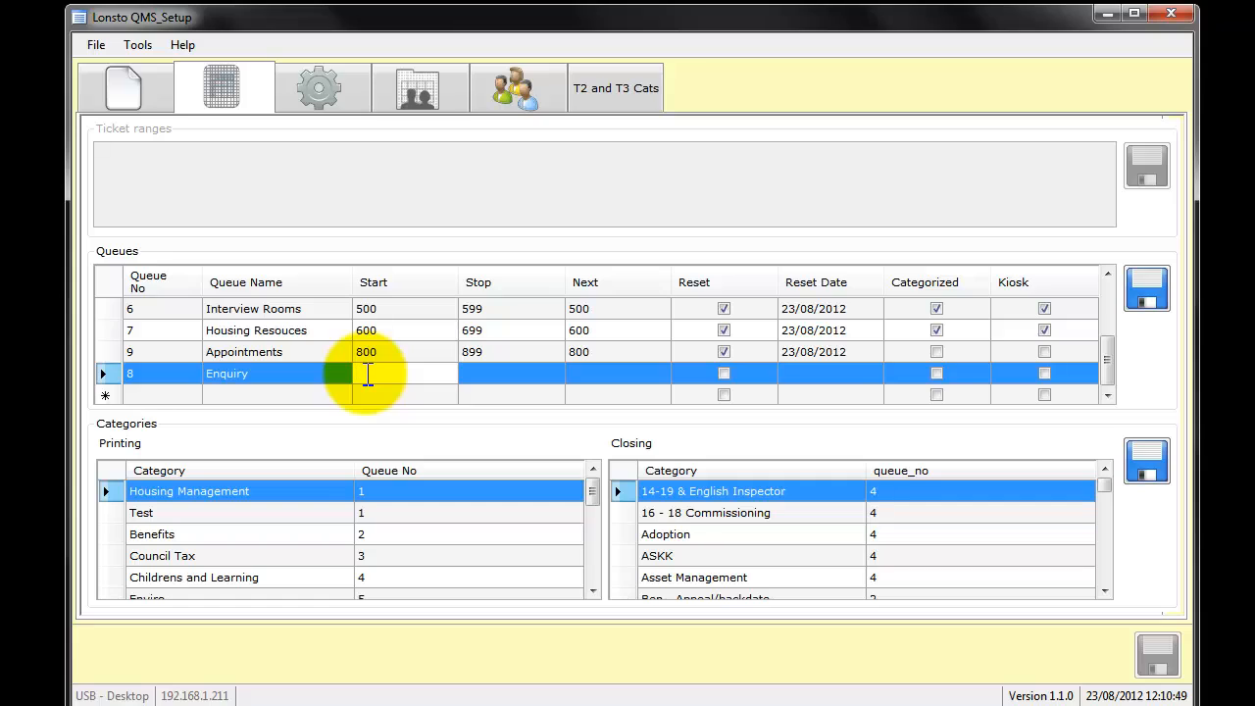
{"action": "type", "text": "700"}
{"action": "key", "text": "Return"}
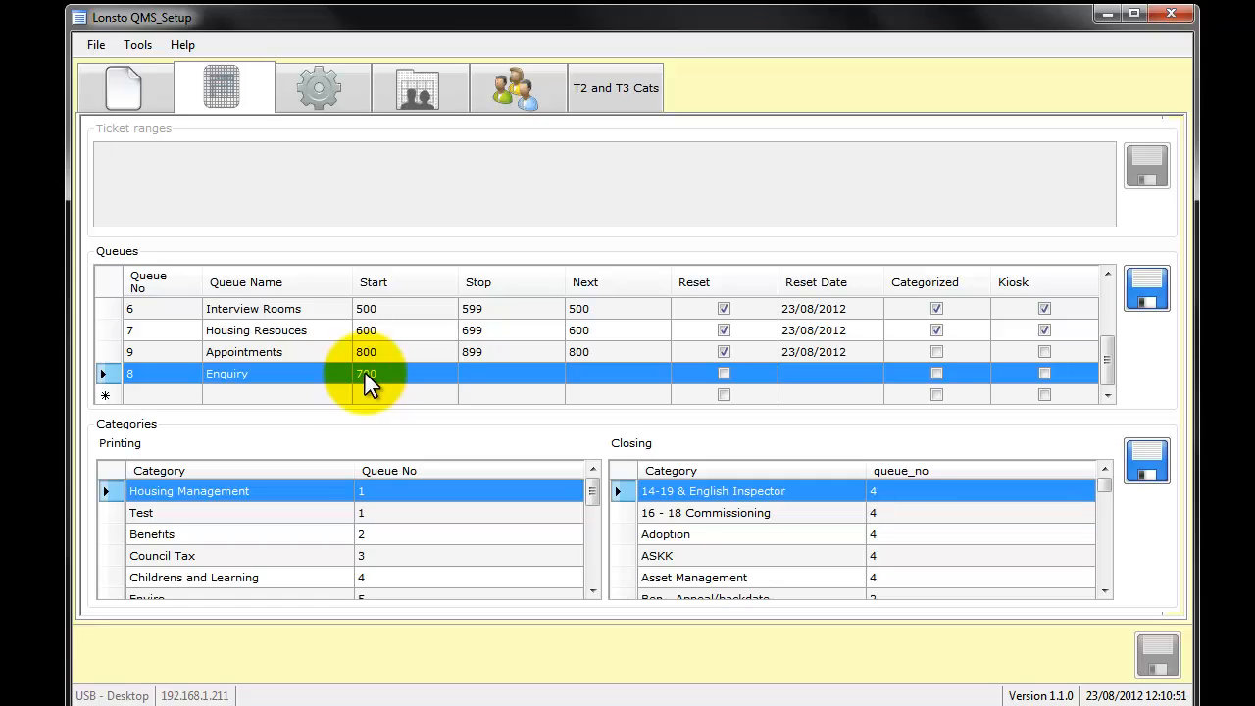
{"action": "key", "text": "Tab"}
{"action": "type", "text": "799"}
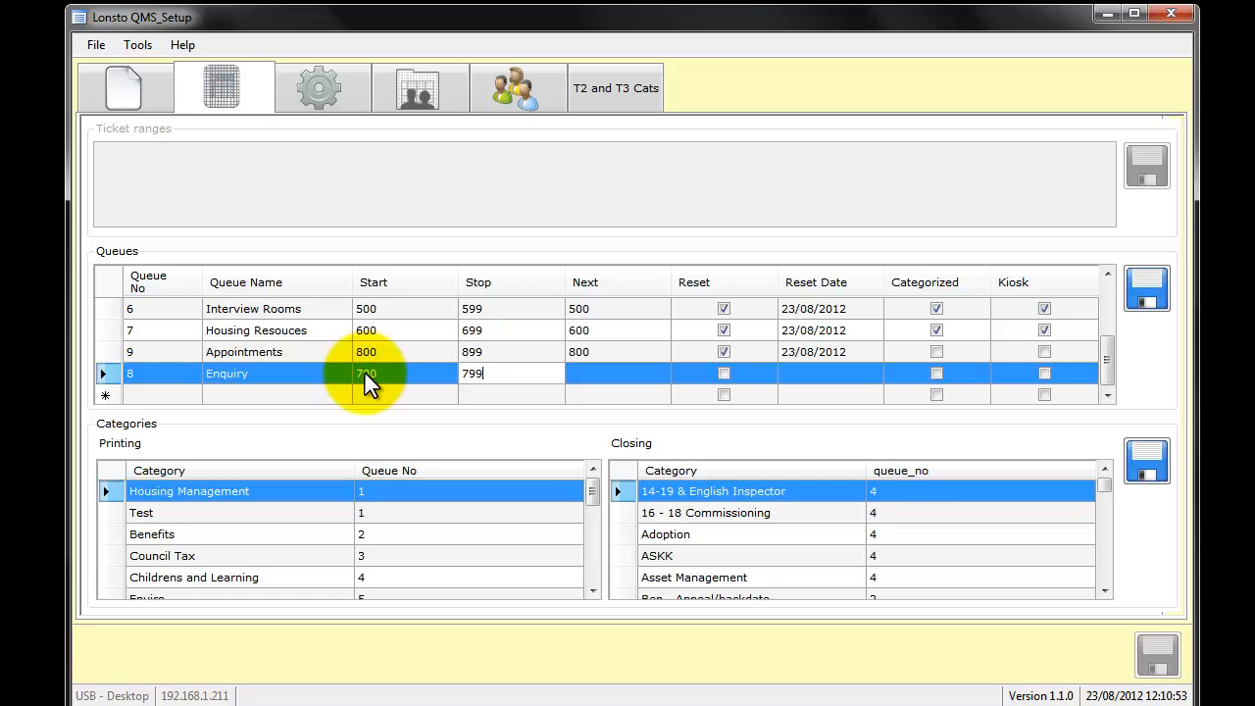
{"action": "key", "text": "Return"}
{"action": "key", "text": "Tab"}
{"action": "type", "text": "700"}
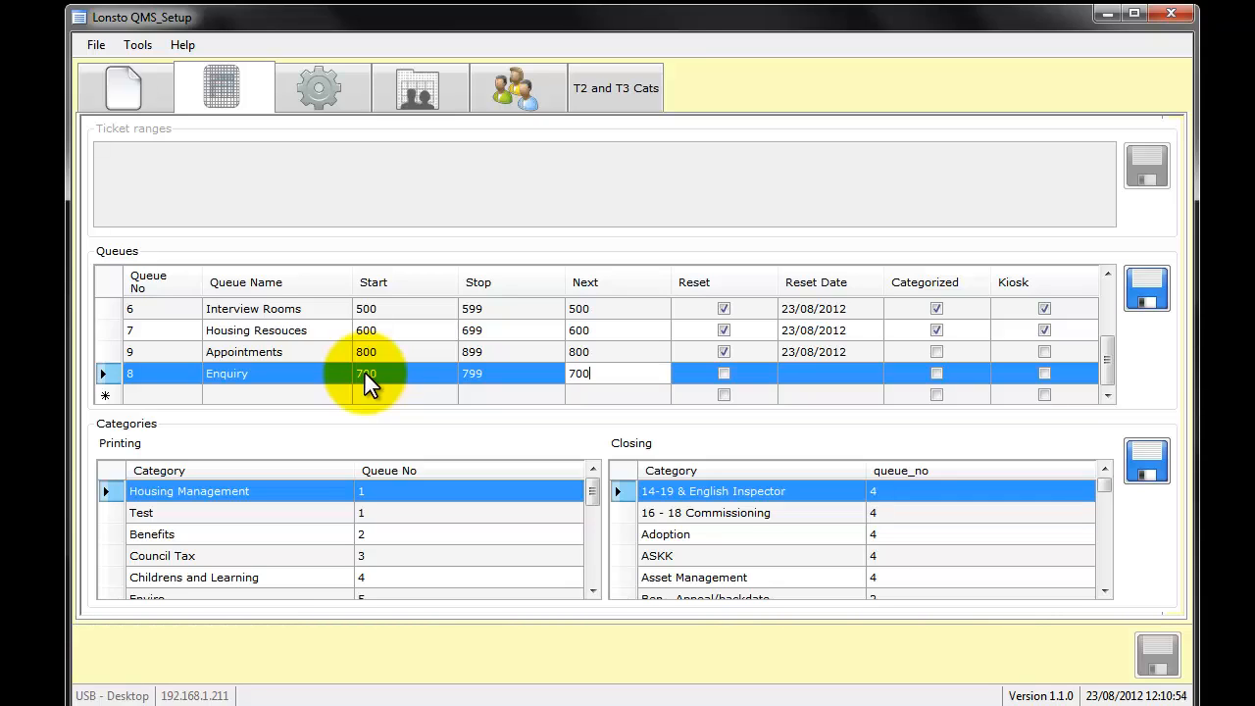
{"action": "key", "text": "Return"}
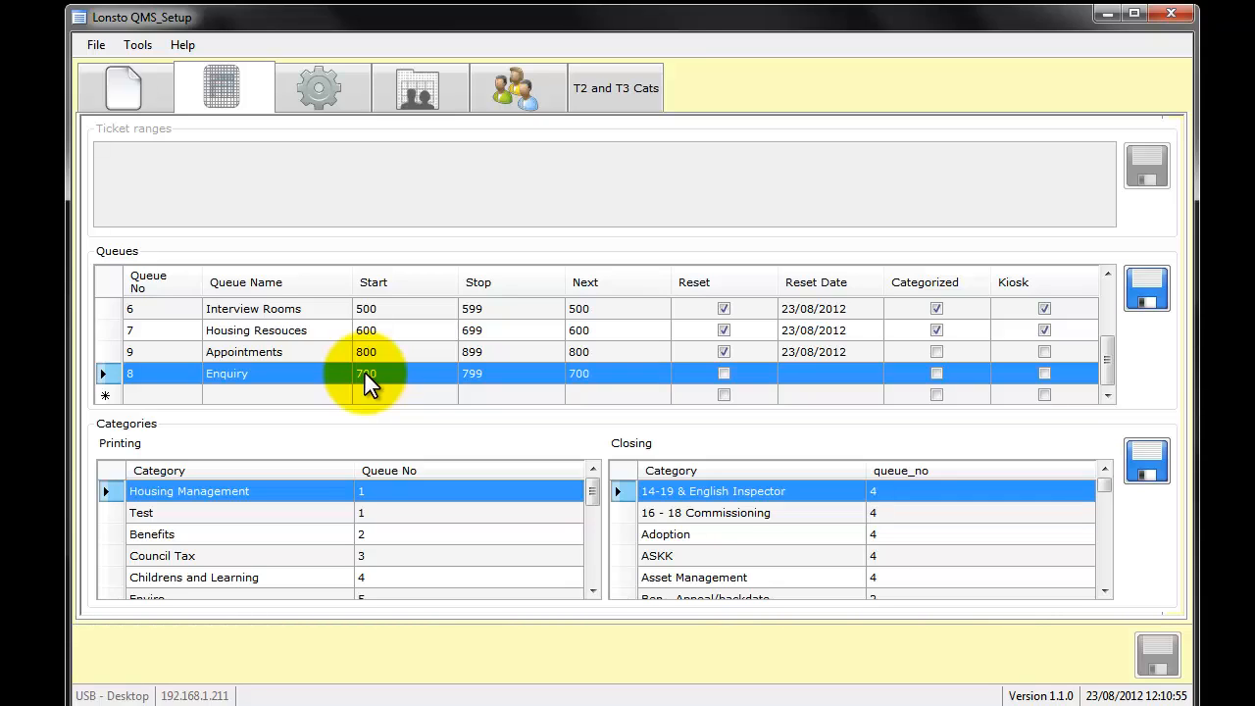
- Enable Reset, Categorized and Kiosk for the Enquiry queue and save the queues
{"action": "left_click", "coordinate": [723, 373]}
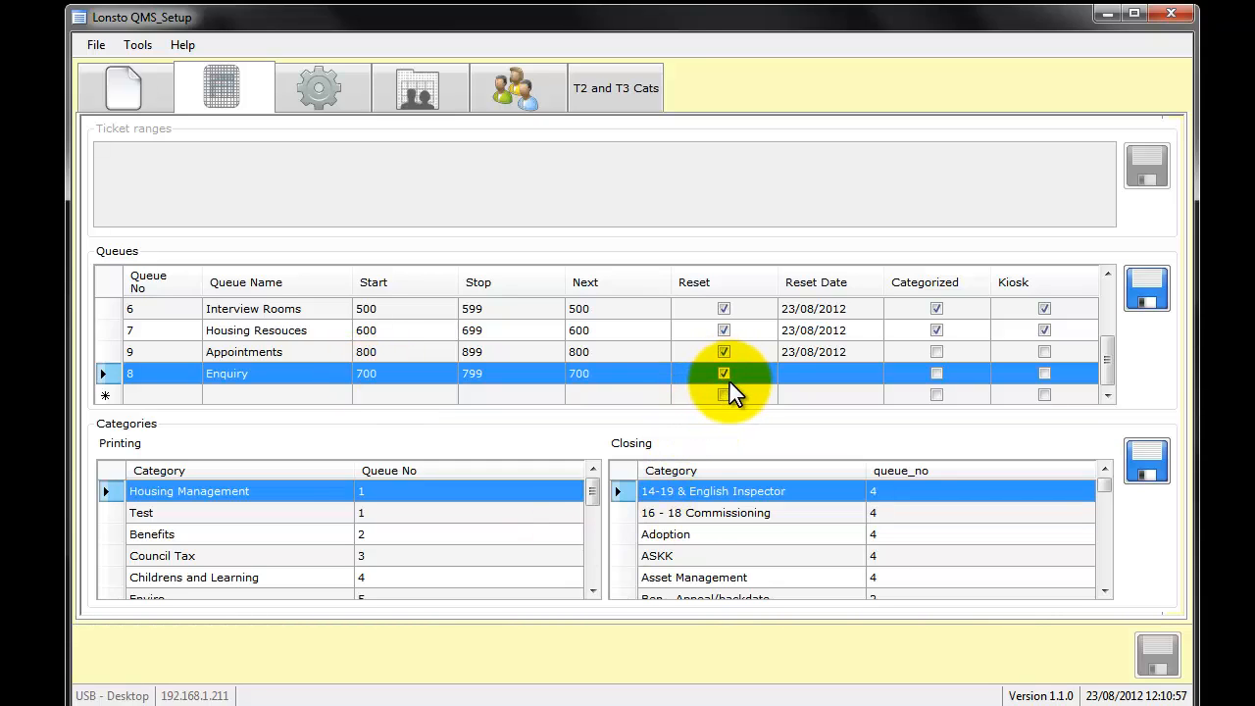
{"action": "left_click", "coordinate": [935, 375]}
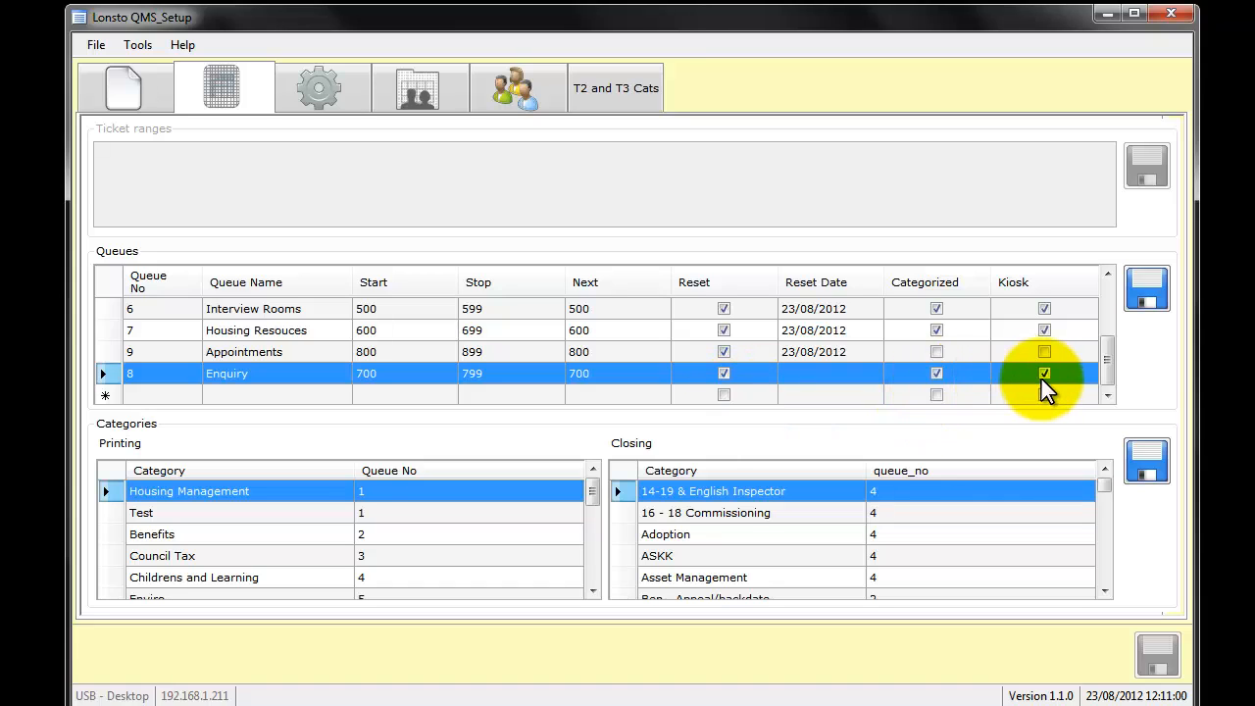
{"action": "left_click", "coordinate": [1130, 298]}
- Rename queue 8 to New Customer Enquiry and save the queues
{"action": "left_click_drag", "start_coordinate": [1110, 315], "coordinate": [1108, 368]}
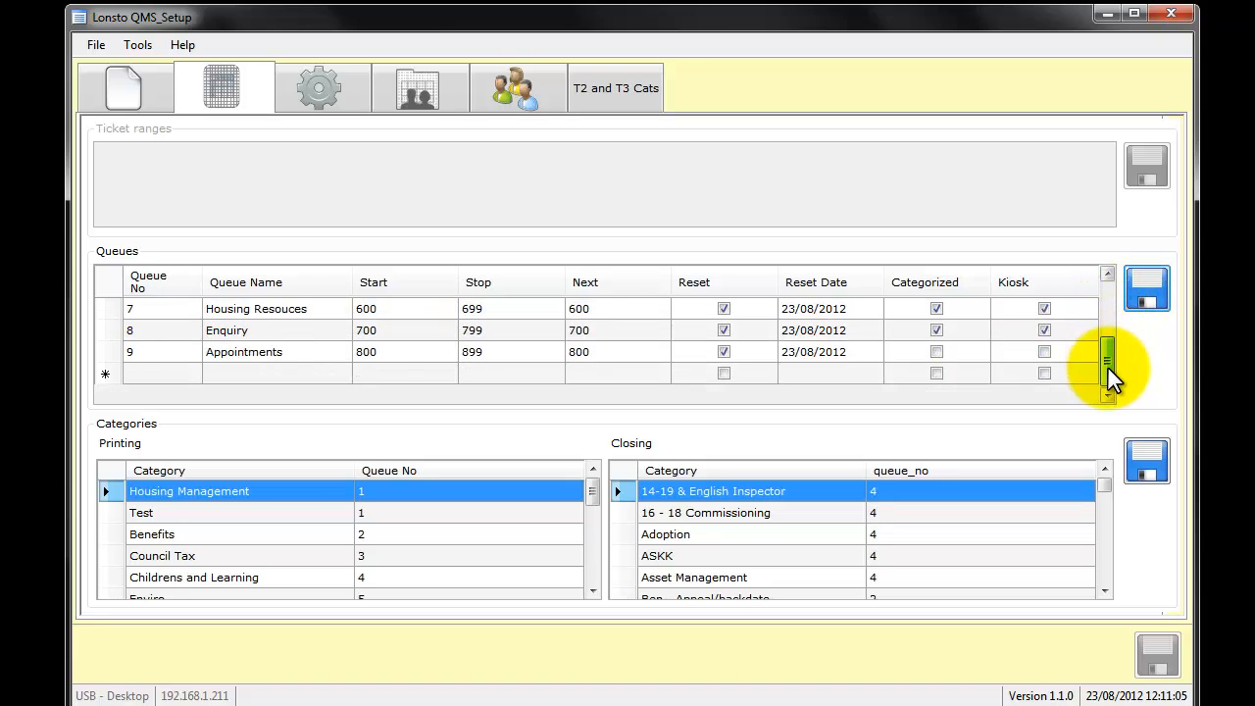
{"action": "left_click", "coordinate": [310, 336]}
{"action": "left_click", "coordinate": [308, 336]}
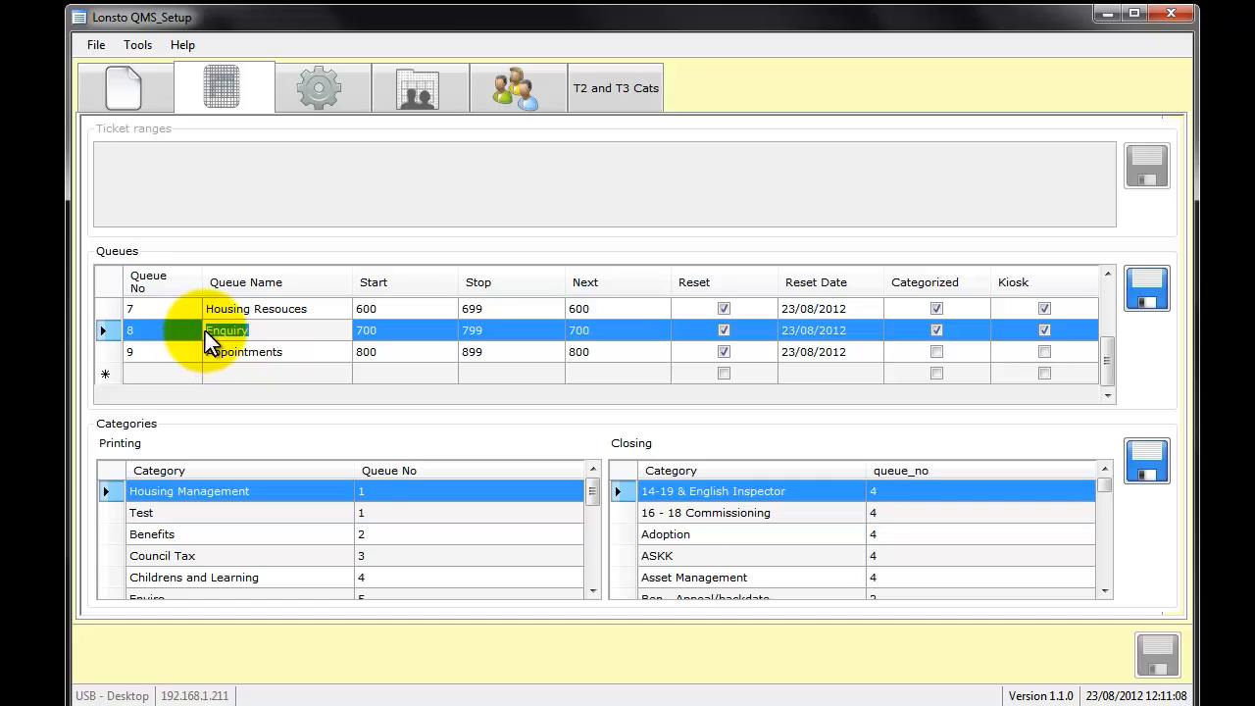
{"action": "left_click", "coordinate": [205, 331]}
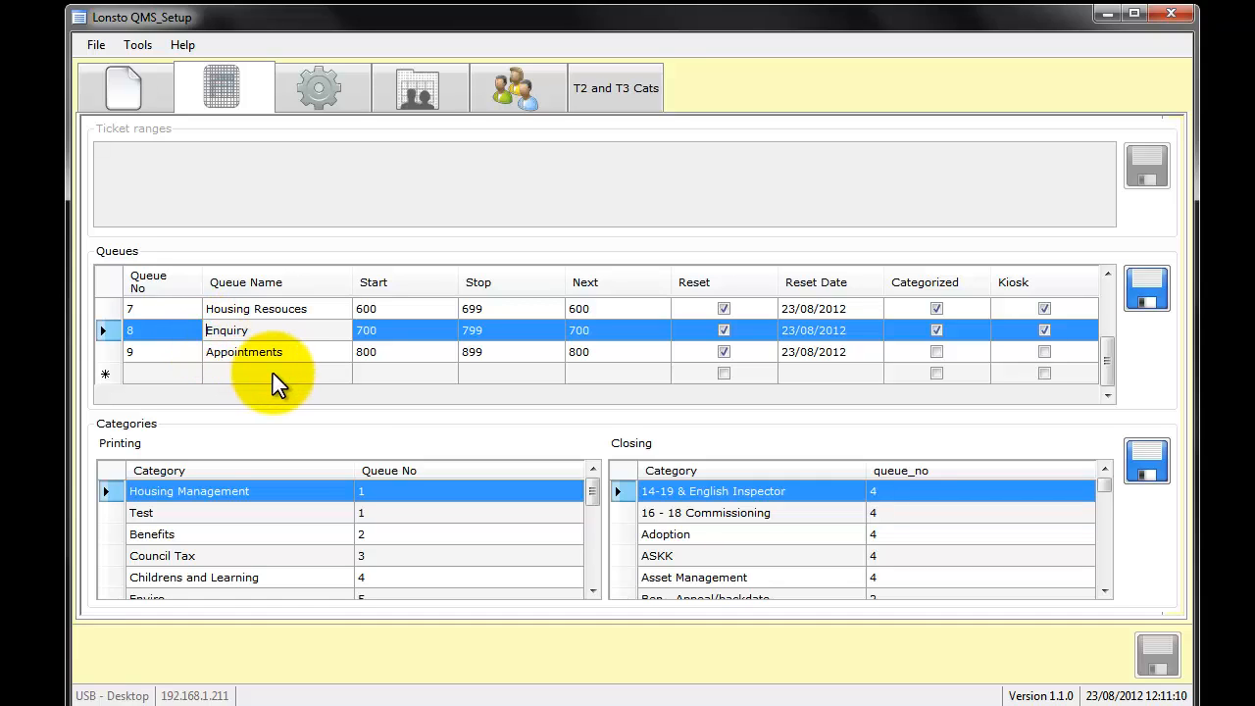
{"action": "type", "text": "New Cusa"}
{"action": "key", "text": "BackSpace"}
{"action": "type", "text": "tomer"}
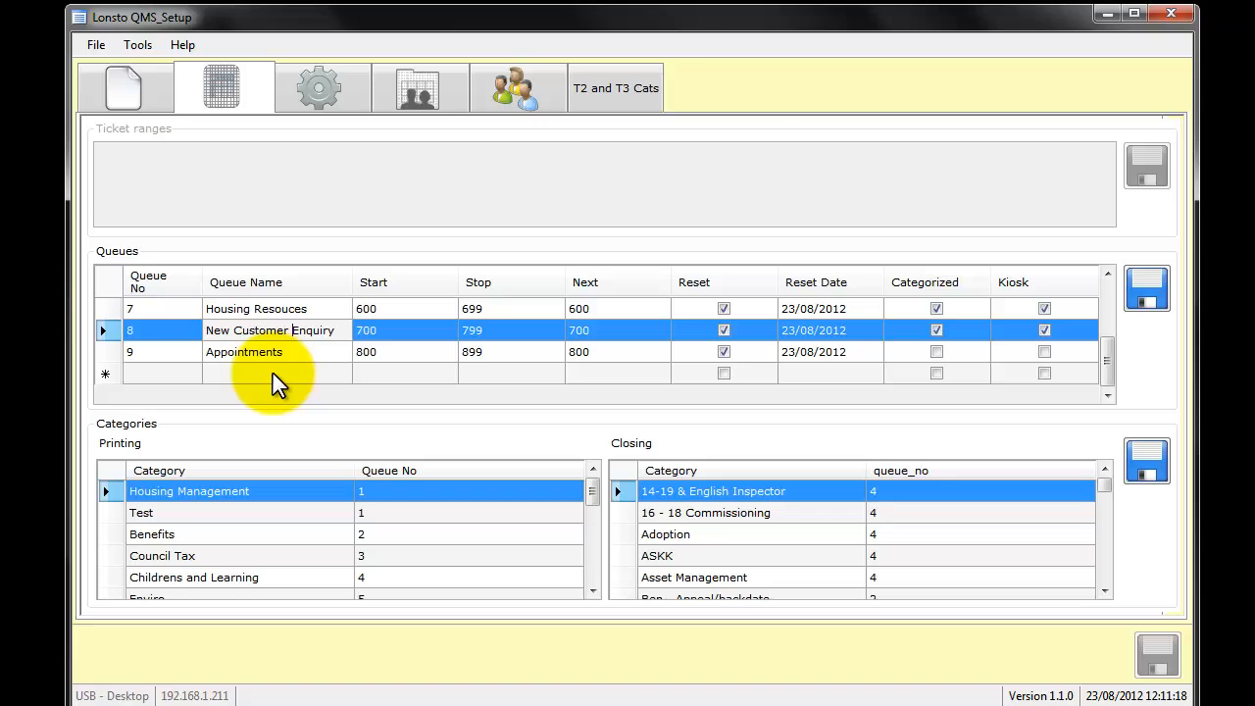
{"action": "left_click", "coordinate": [299, 369]}
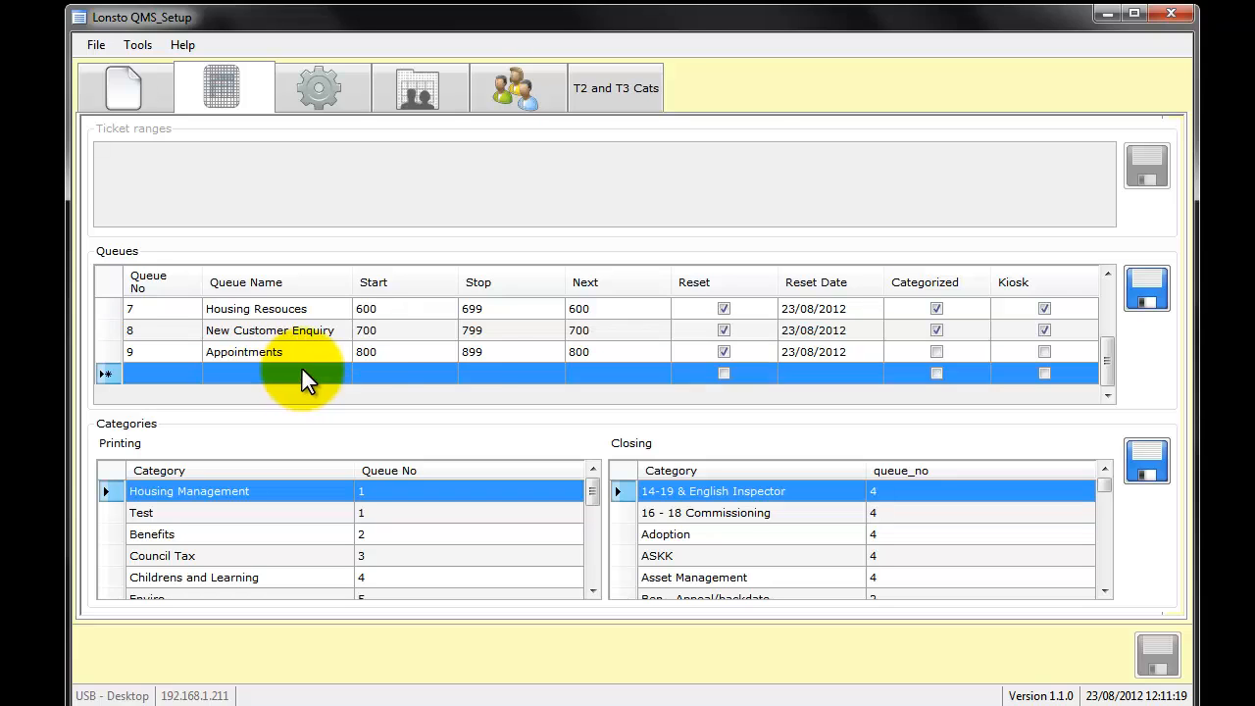
{"action": "left_click", "coordinate": [1133, 303]}
- Set the Stop number of the New Customer Enquiry queue to 849
{"action": "scroll", "coordinate": [451, 373], "scroll_direction": "down", "scroll_amount": 1}
{"action": "scroll", "coordinate": [452, 372], "scroll_direction": "down", "scroll_amount": 1}
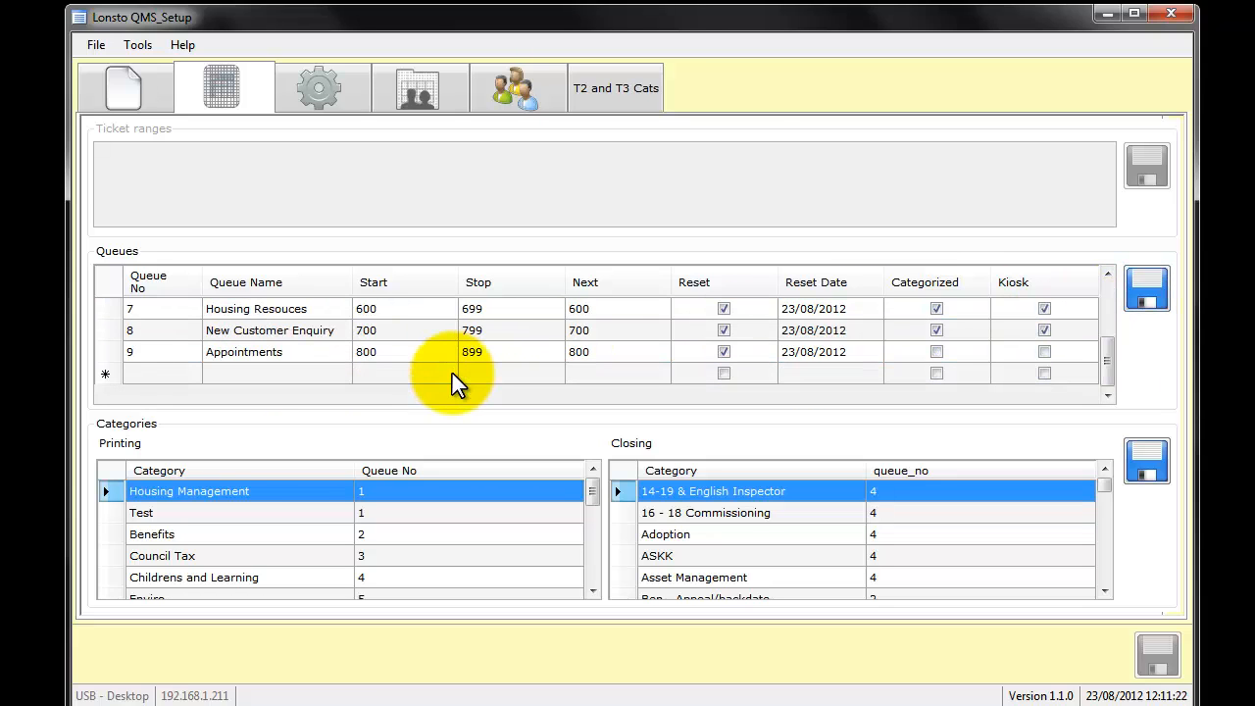
{"action": "left_click", "coordinate": [501, 337]}
{"action": "left_click", "coordinate": [502, 336]}
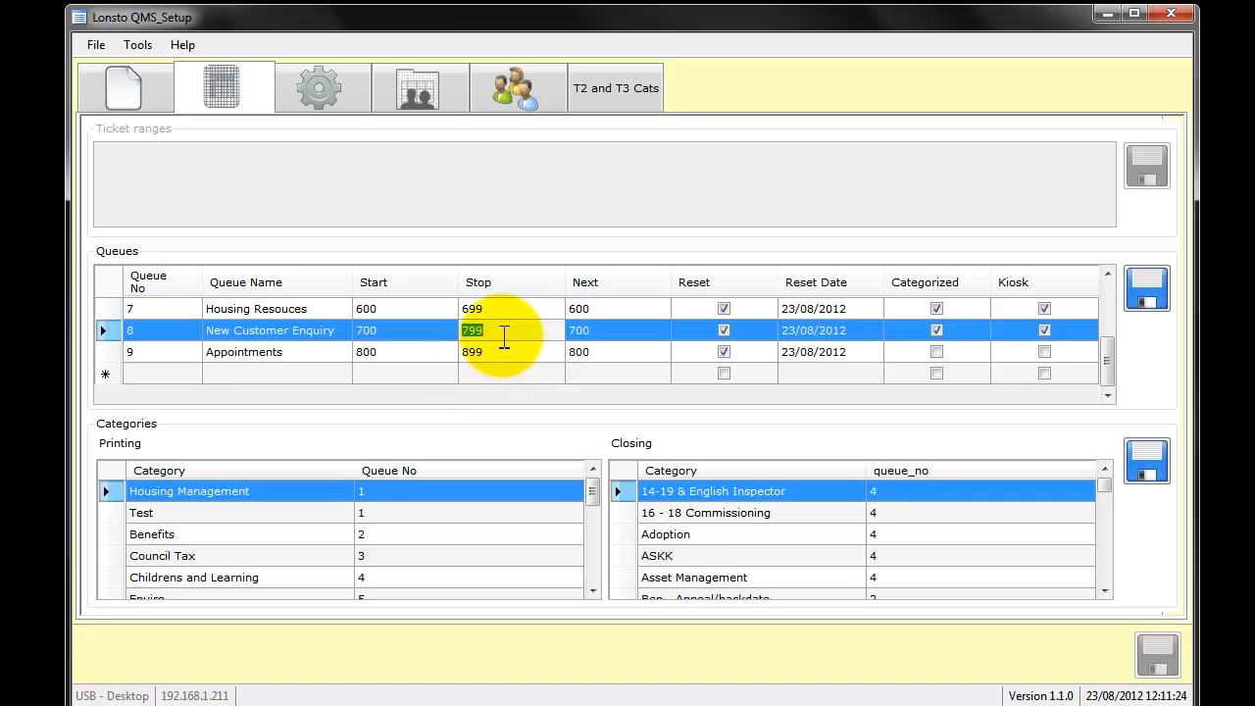
{"action": "left_click_drag", "start_coordinate": [502, 336], "coordinate": [460, 330]}
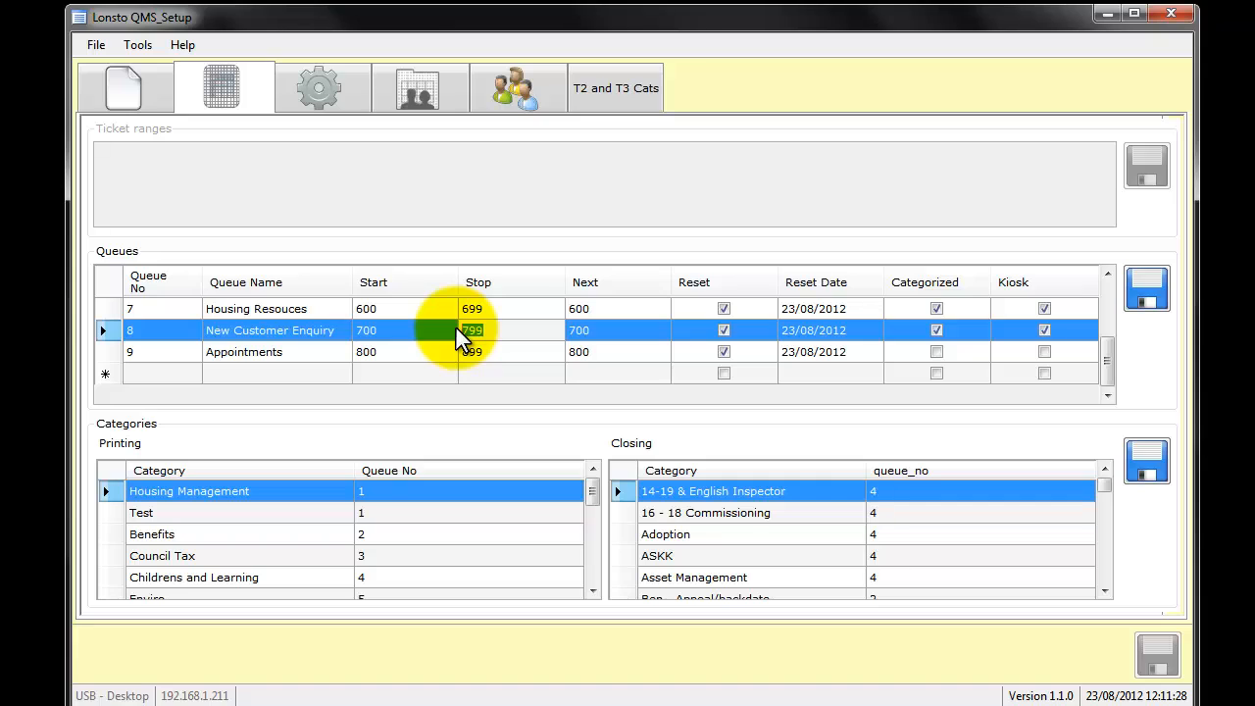
{"action": "type", "text": "849"}
{"action": "left_click", "coordinate": [419, 350]}
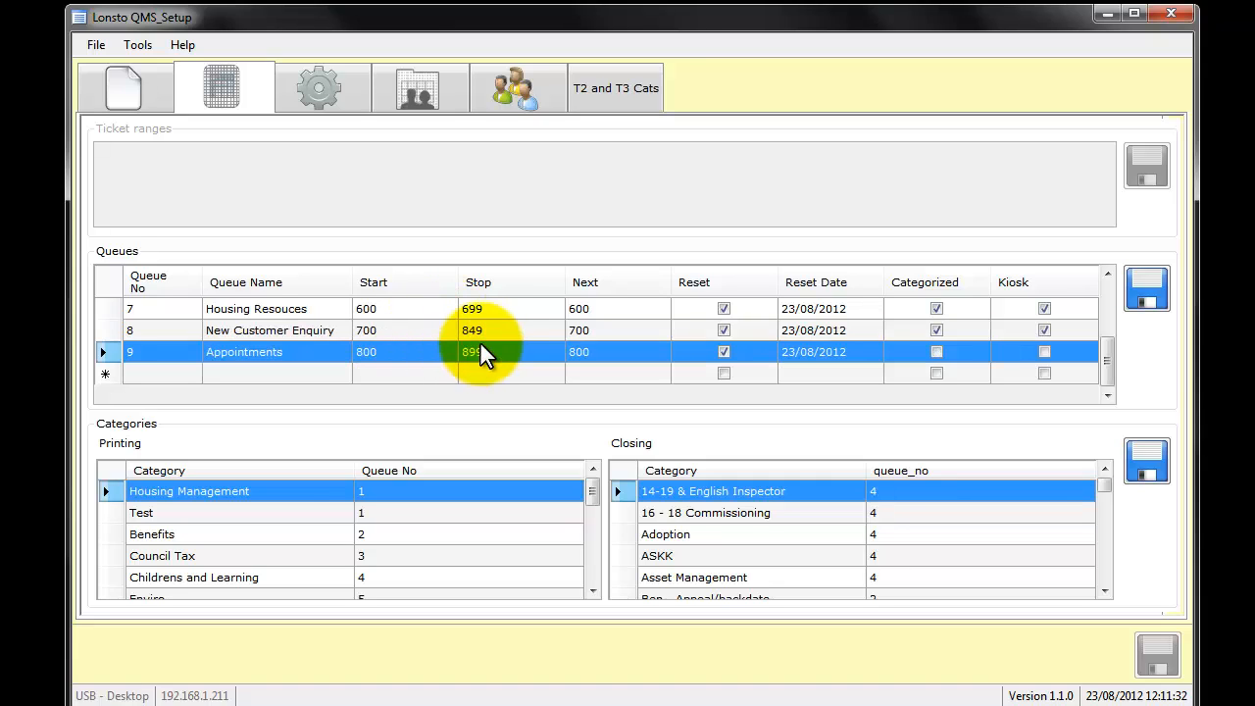
- Set the Start number of the Appointments queue to 850 and save the queues
{"action": "left_click", "coordinate": [408, 353]}
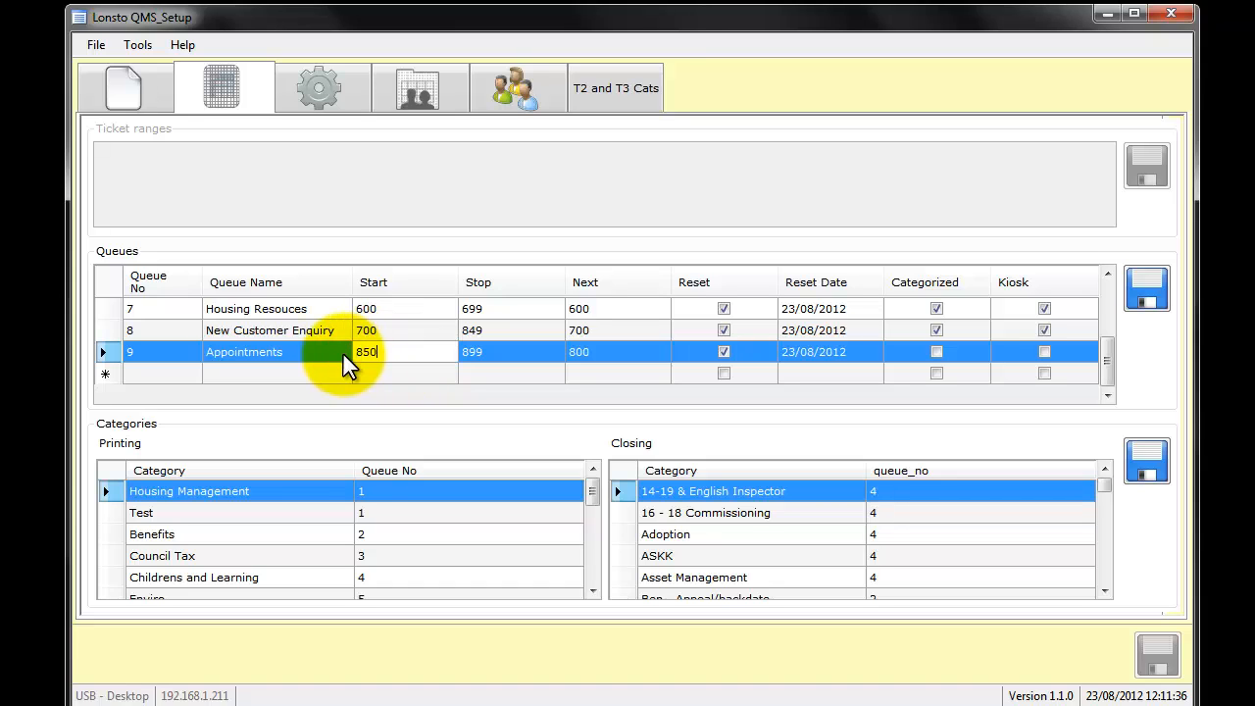
{"action": "left_click", "coordinate": [642, 330]}
{"action": "left_click", "coordinate": [1143, 299]}
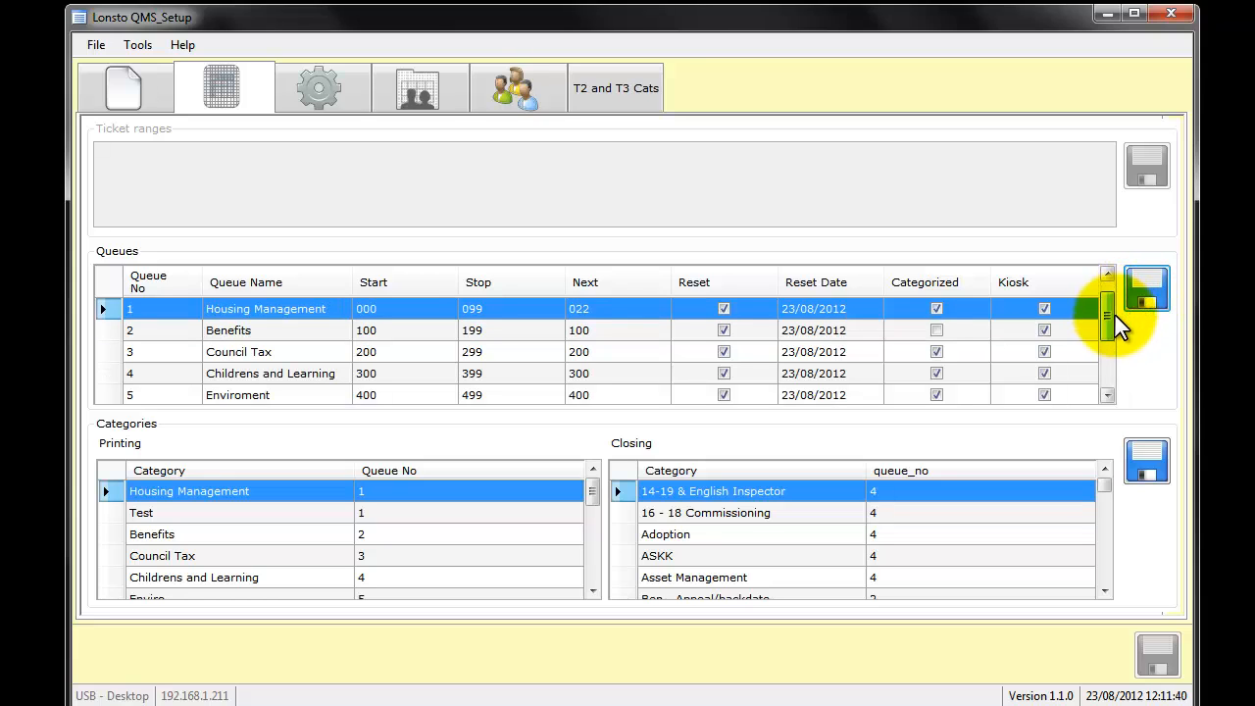
- Review the saved ticket ranges of the New Customer Enquiry and Appointments queues
{"action": "left_click_drag", "start_coordinate": [1115, 315], "coordinate": [706, 421]}
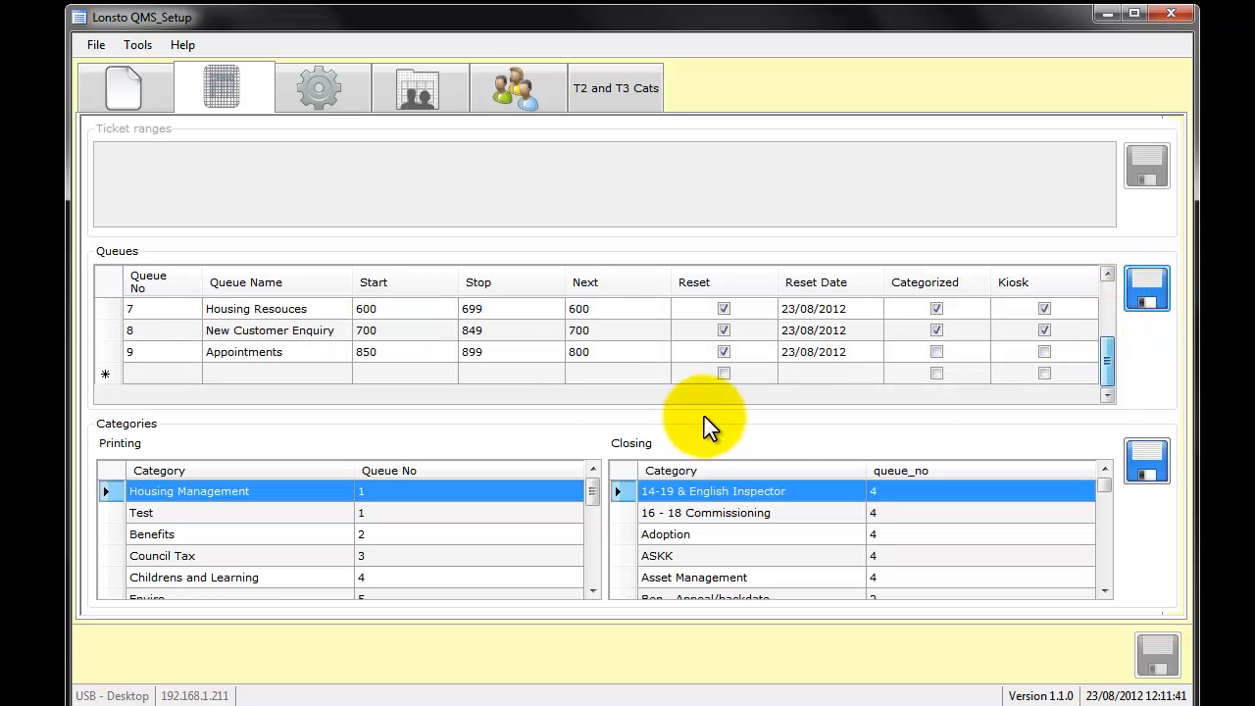
{"action": "left_click", "coordinate": [266, 339]}
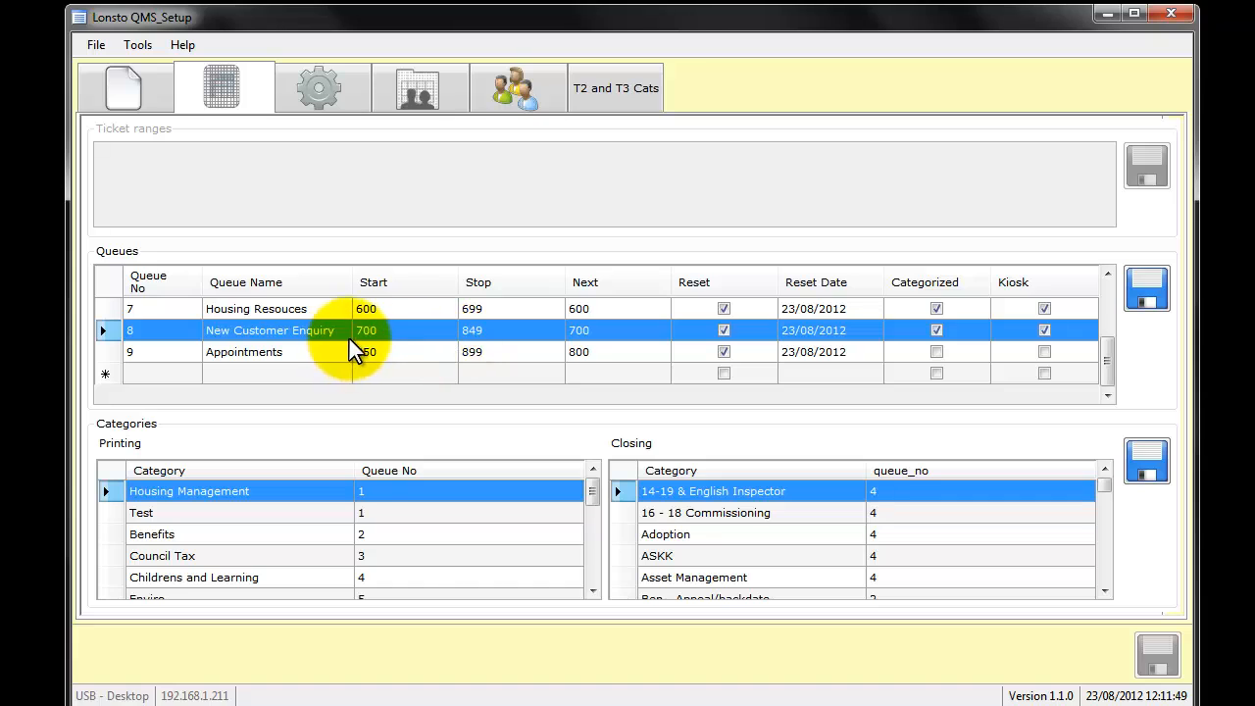
{"action": "left_click", "coordinate": [395, 359]}
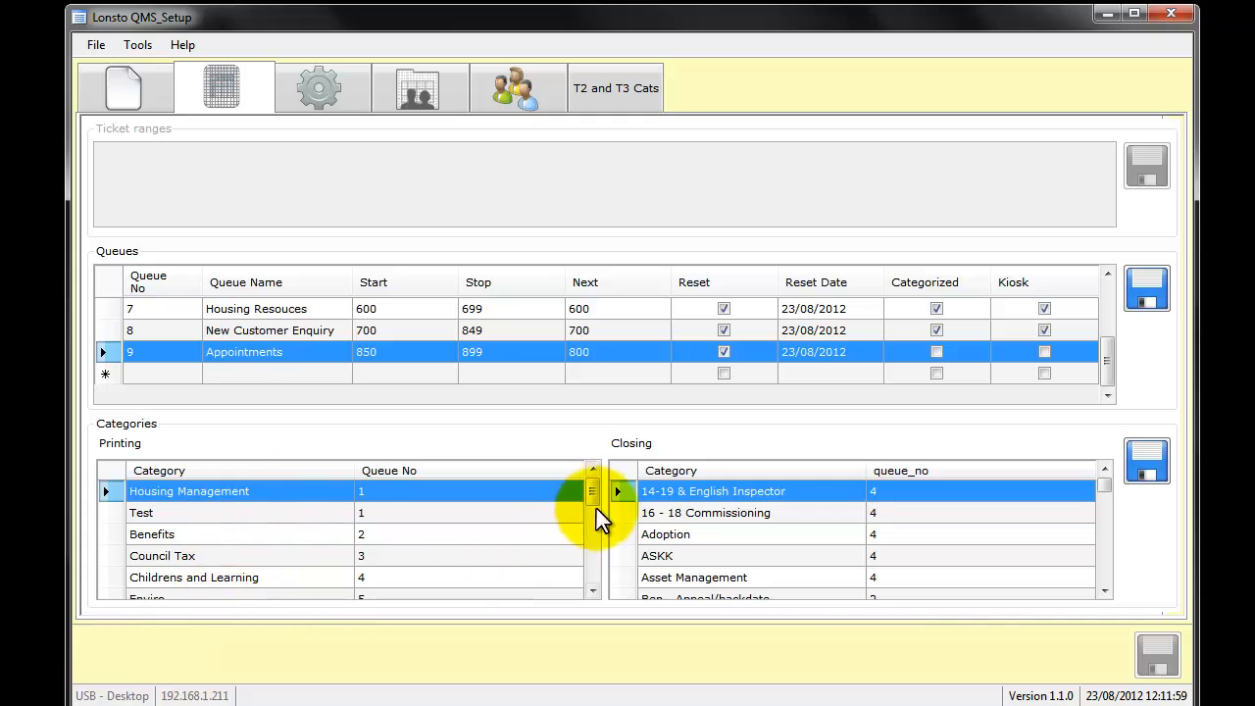
- Examine how the printing categories, from Housing Management to Childrens and Learning, relate to the queues by queue number
{"action": "left_click_drag", "start_coordinate": [597, 512], "coordinate": [581, 490]}
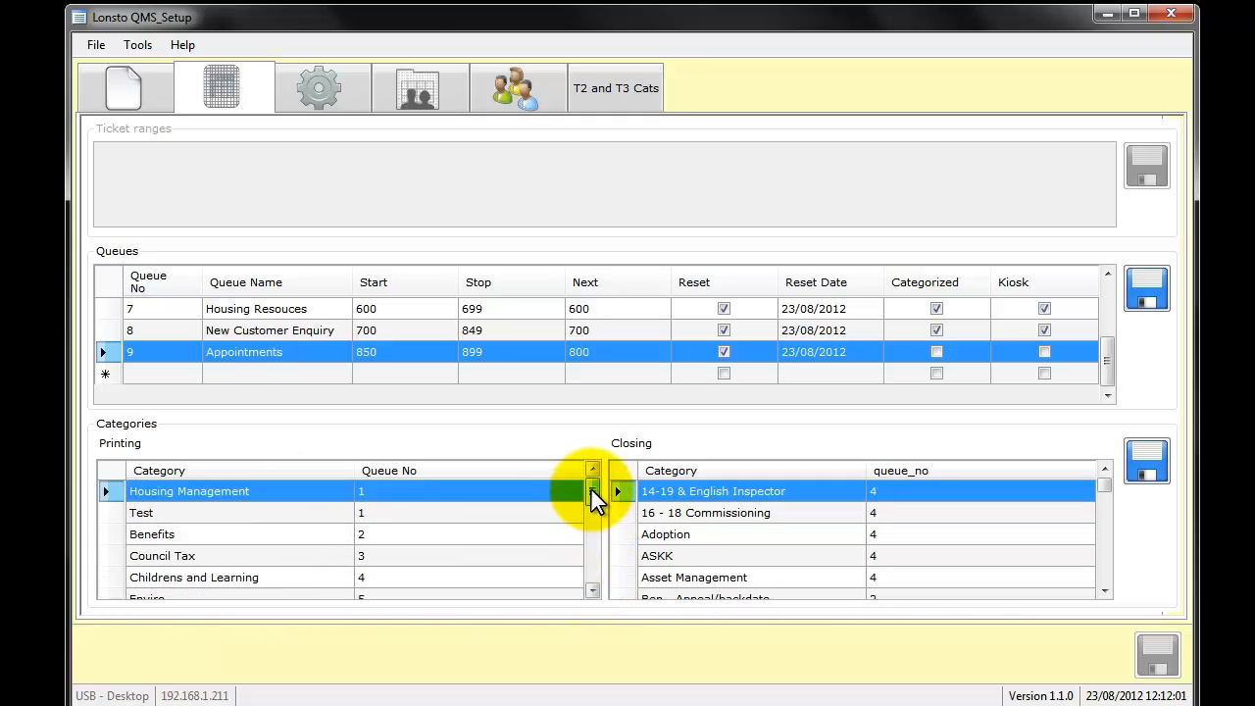
{"action": "left_click", "coordinate": [438, 517]}
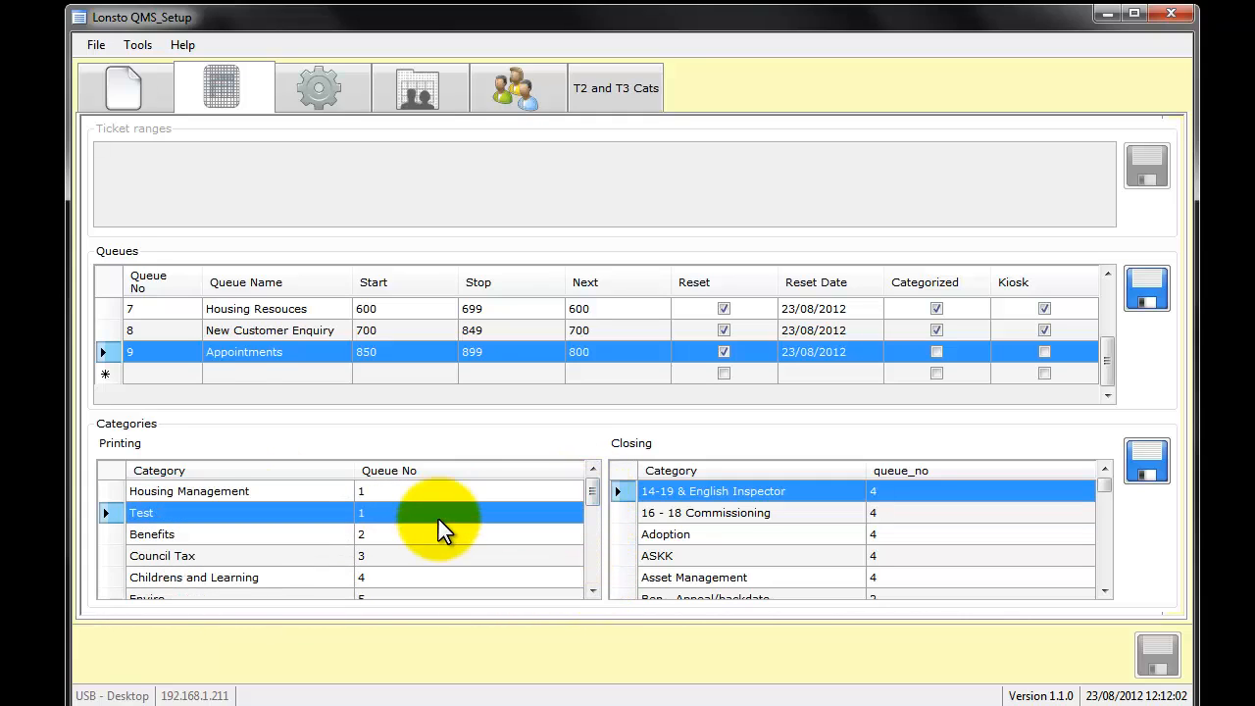
{"action": "left_click", "coordinate": [390, 487]}
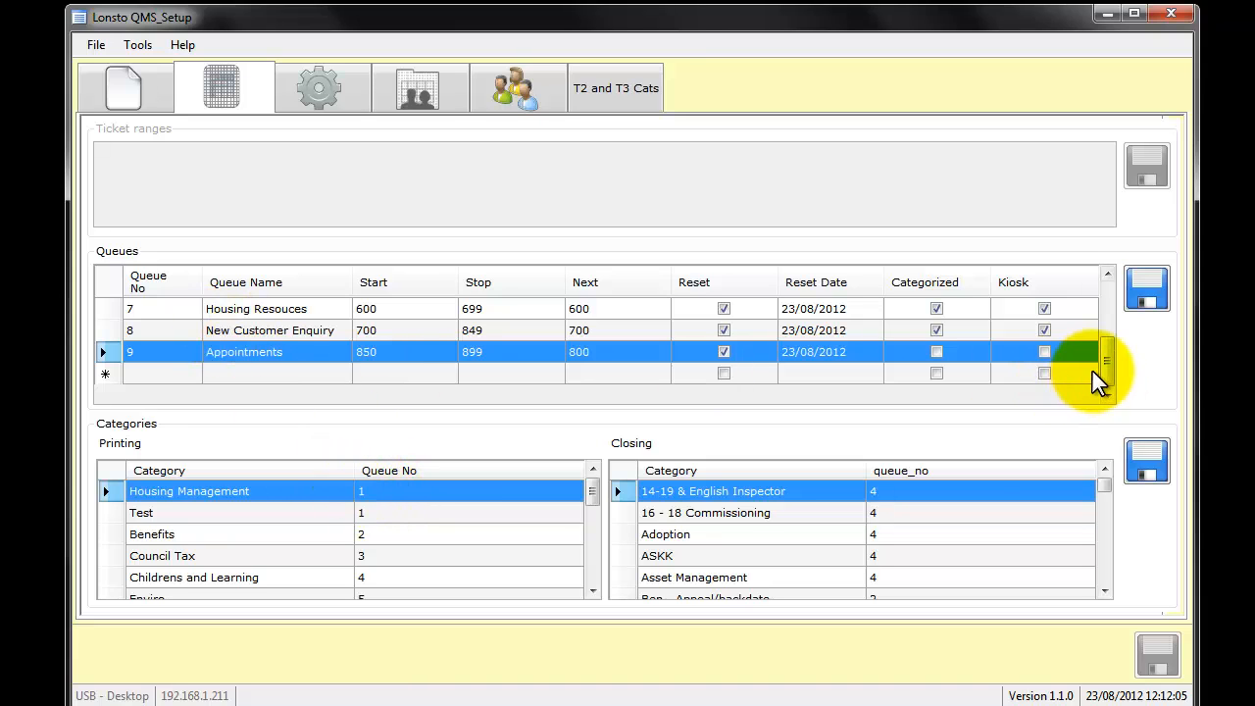
{"action": "left_click_drag", "start_coordinate": [1105, 365], "coordinate": [1104, 300]}
{"action": "left_click", "coordinate": [169, 312]}
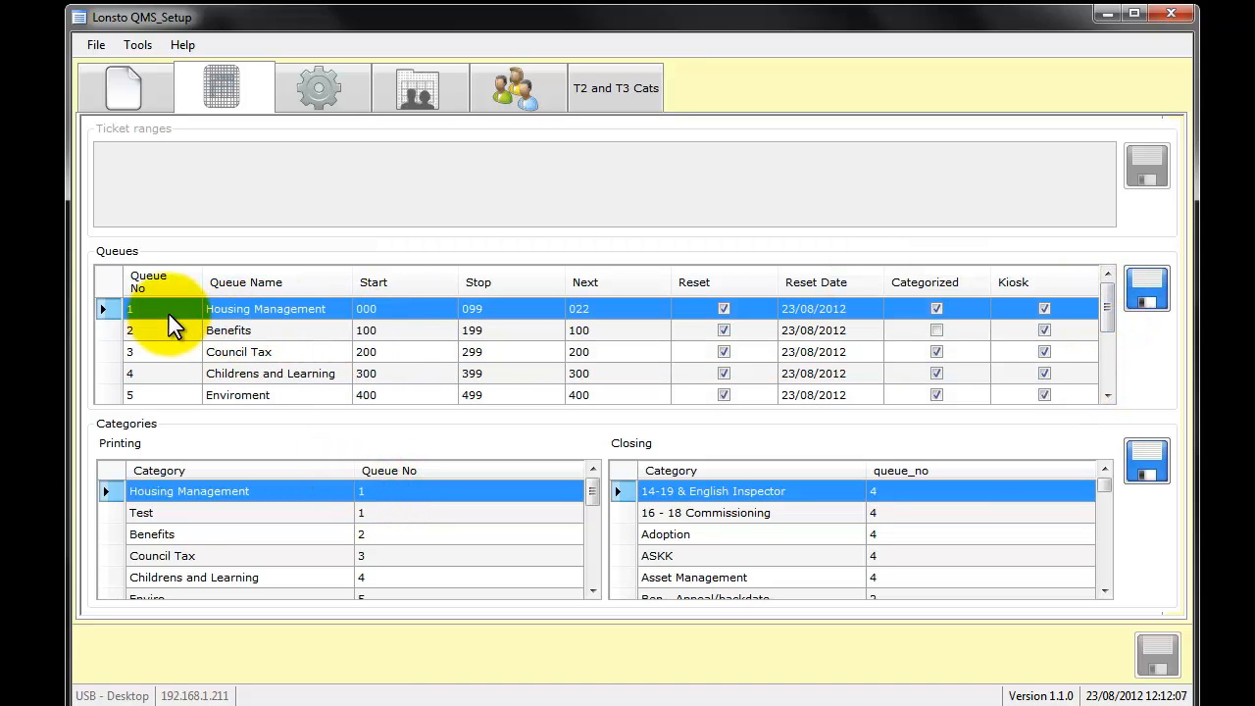
{"action": "left_click", "coordinate": [180, 510]}
{"action": "left_click", "coordinate": [178, 535]}
{"action": "left_click", "coordinate": [201, 556]}
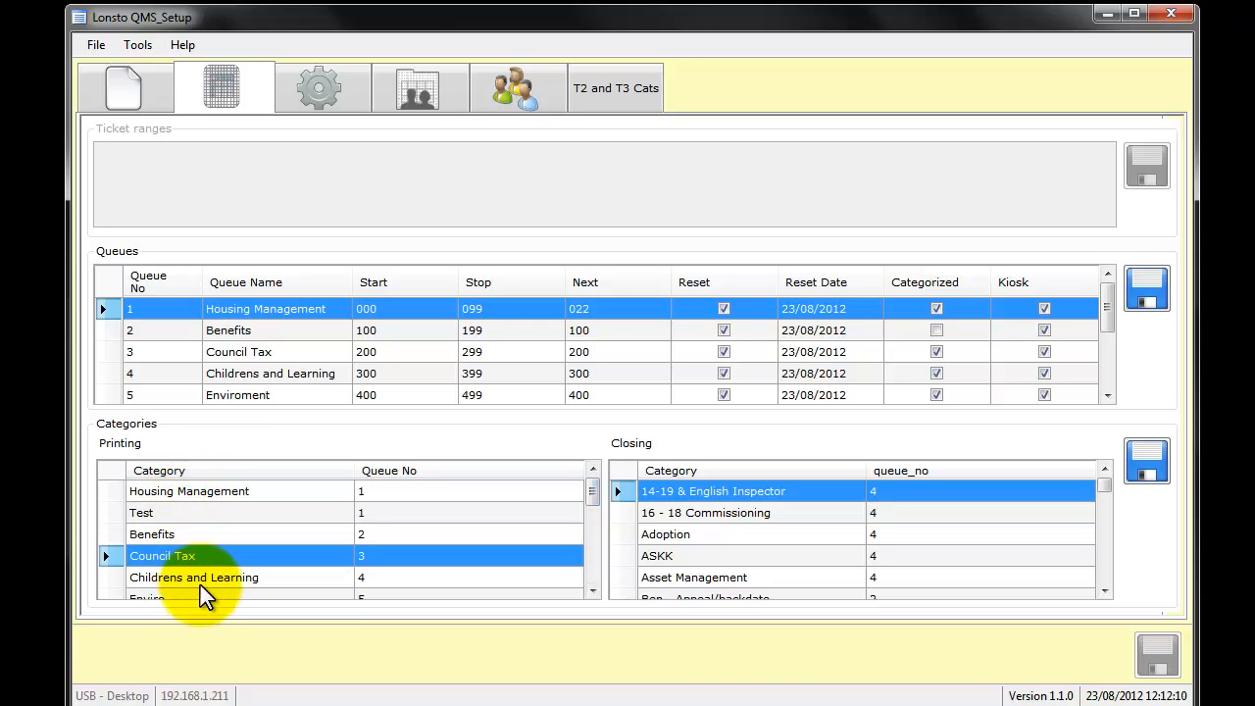
{"action": "left_click", "coordinate": [245, 577]}
- Add a printing category named New Product assigned to queue 8 and save the categories
{"action": "left_click_drag", "start_coordinate": [593, 493], "coordinate": [585, 580]}
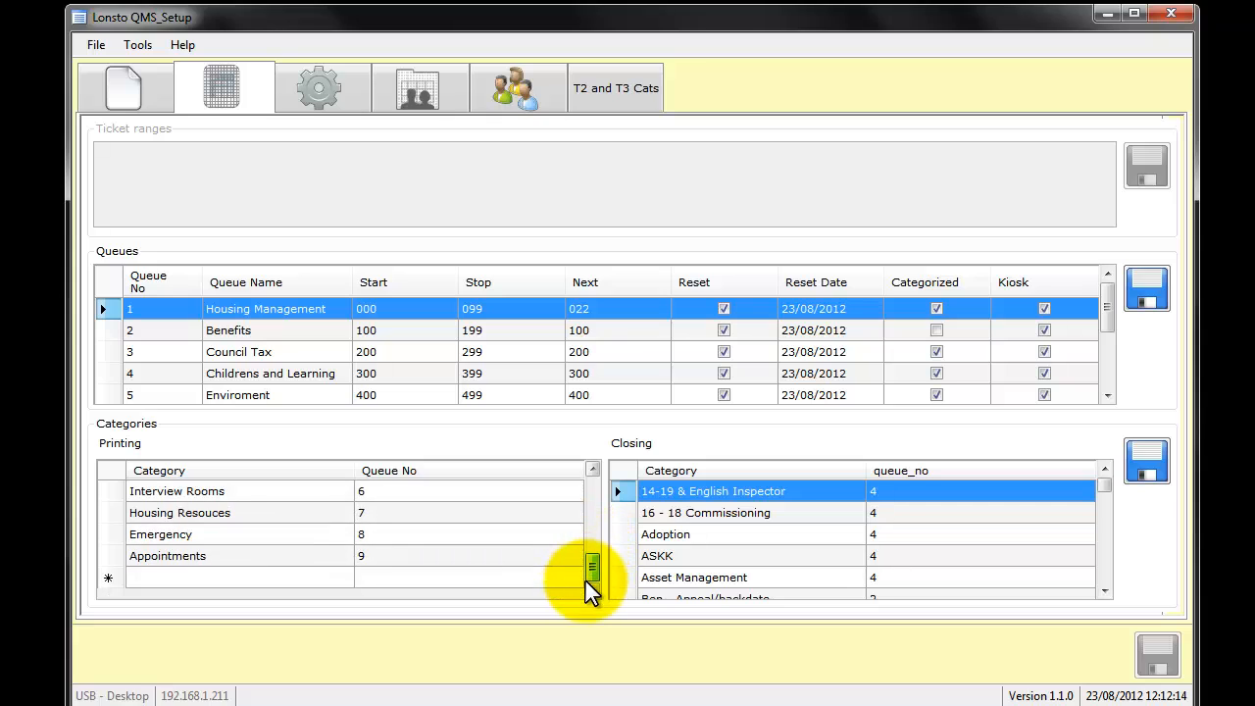
{"action": "left_click", "coordinate": [329, 581]}
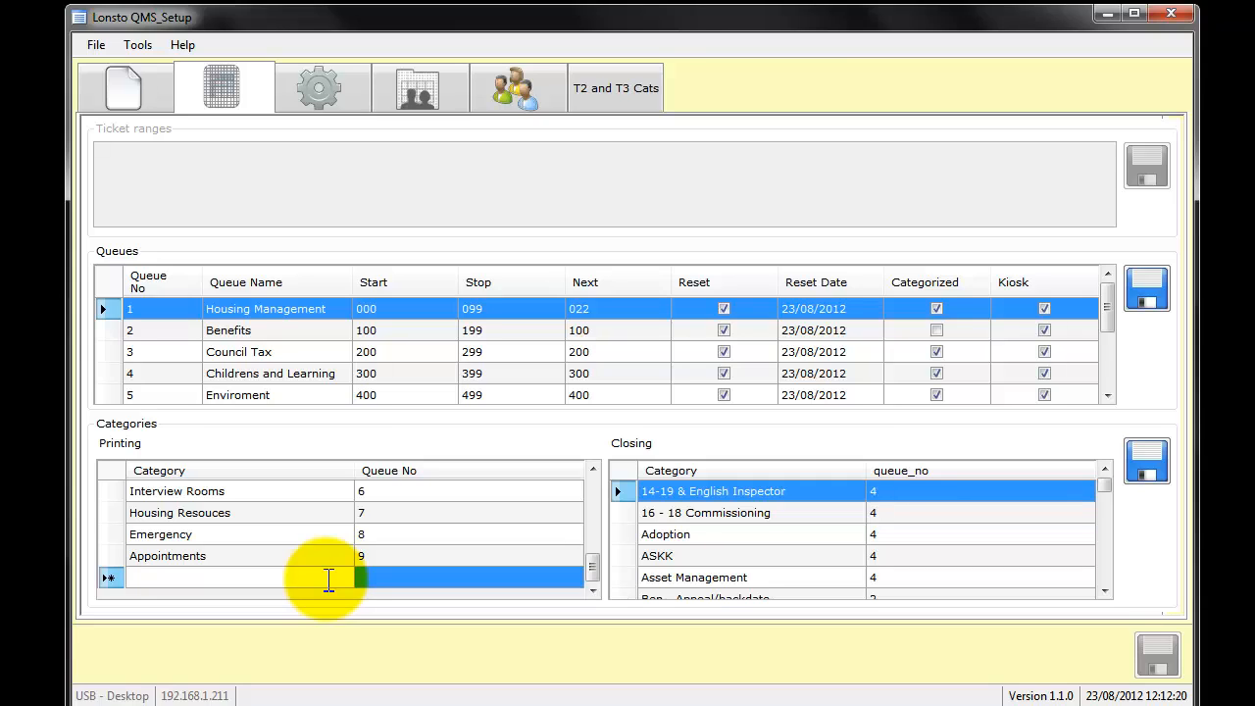
{"action": "type", "text": "New Product"}
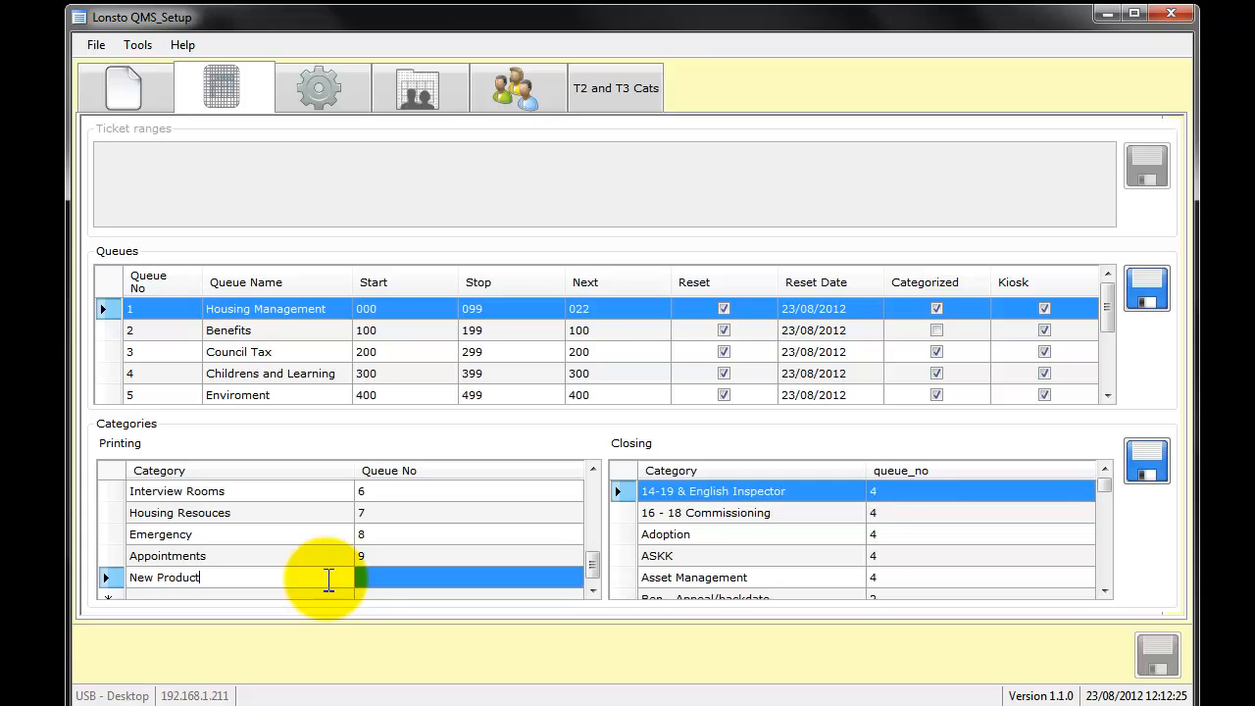
{"action": "left_click", "coordinate": [424, 579]}
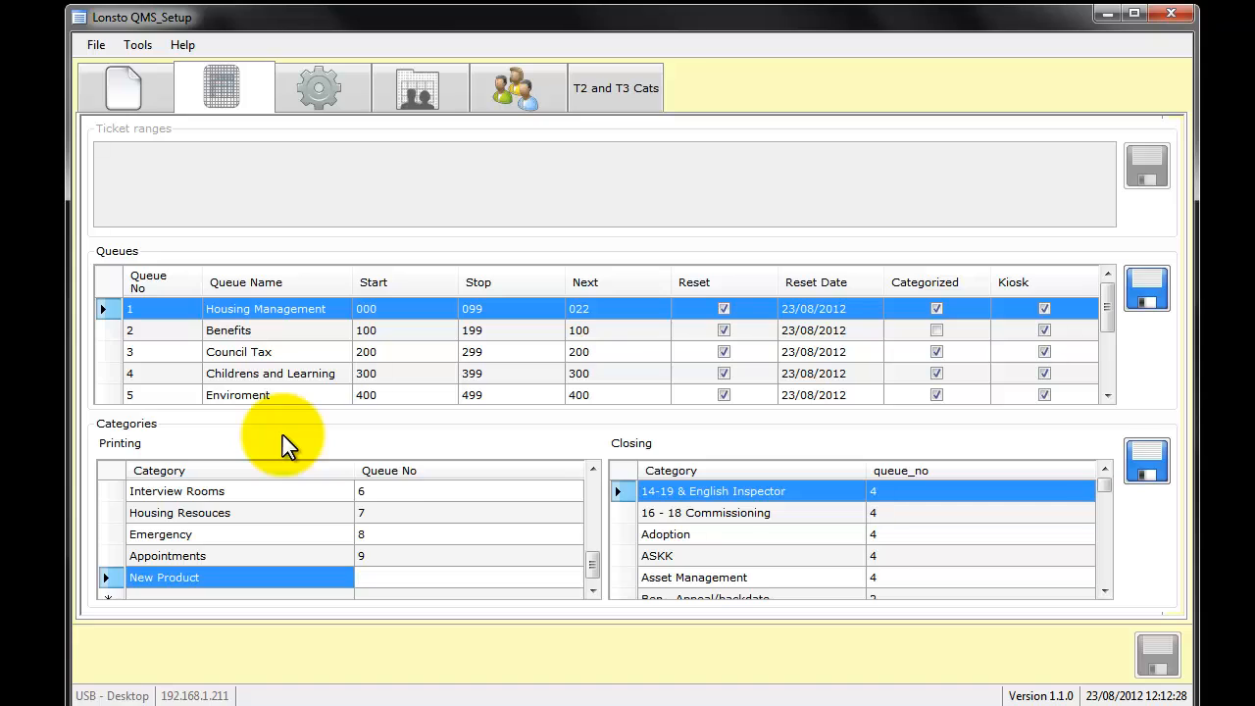
{"action": "type", "text": "8"}
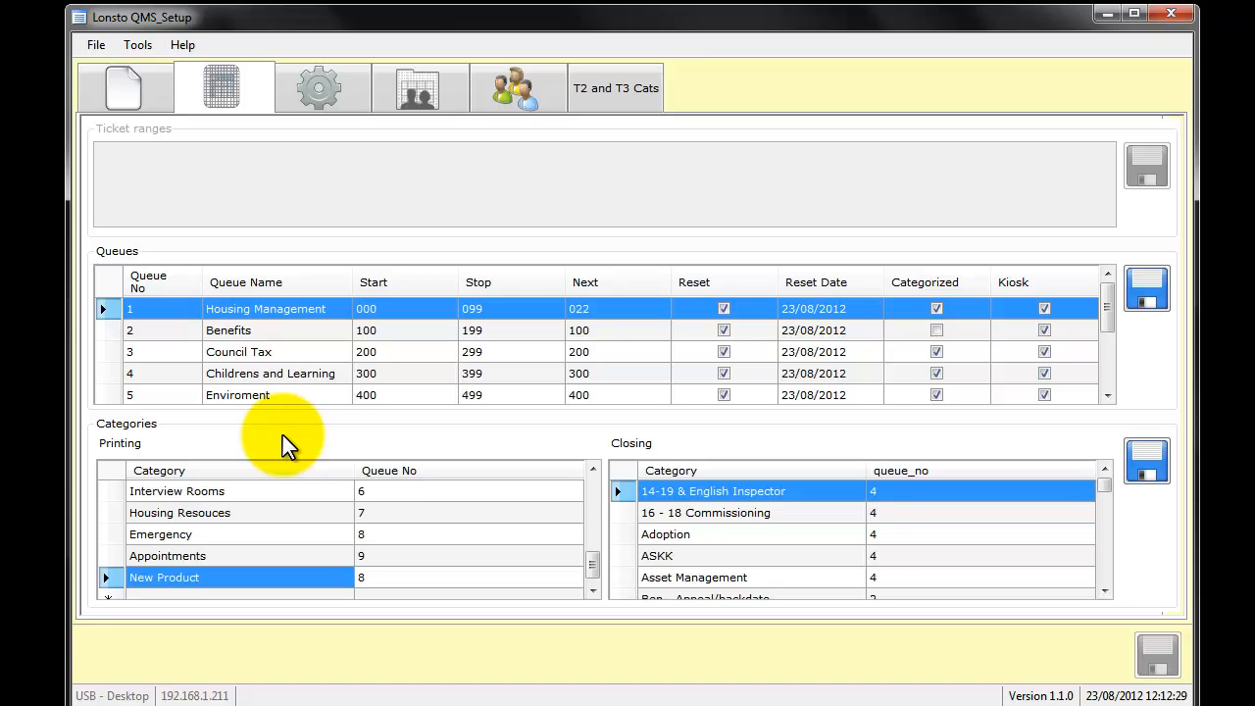
{"action": "left_click", "coordinate": [320, 556]}
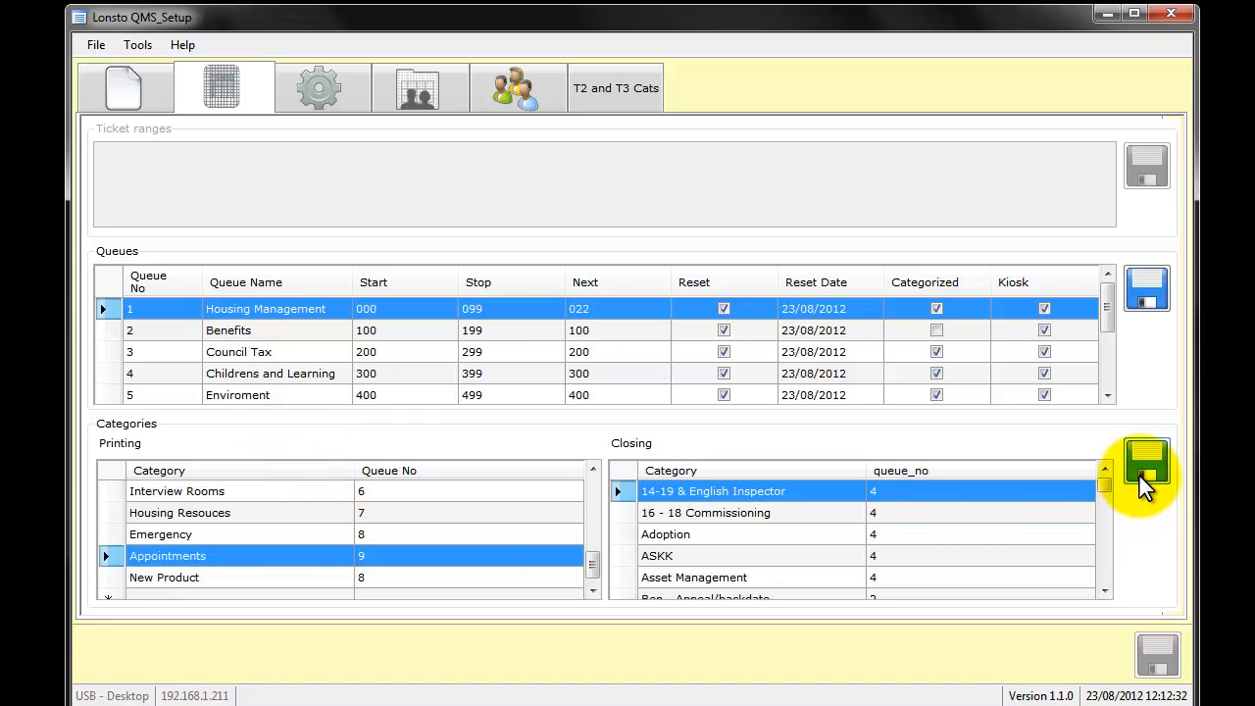
- Examine the New Product and Emergency printing categories against the New Customer Enquiry queue and the interview room entries
{"action": "mouse_move", "coordinate": [593, 562]}
{"action": "left_mouse_down"}
{"action": "mouse_move", "coordinate": [594, 484]}
{"action": "mouse_move", "coordinate": [598, 572]}
{"action": "left_mouse_up"}
{"action": "left_click", "coordinate": [369, 534]}
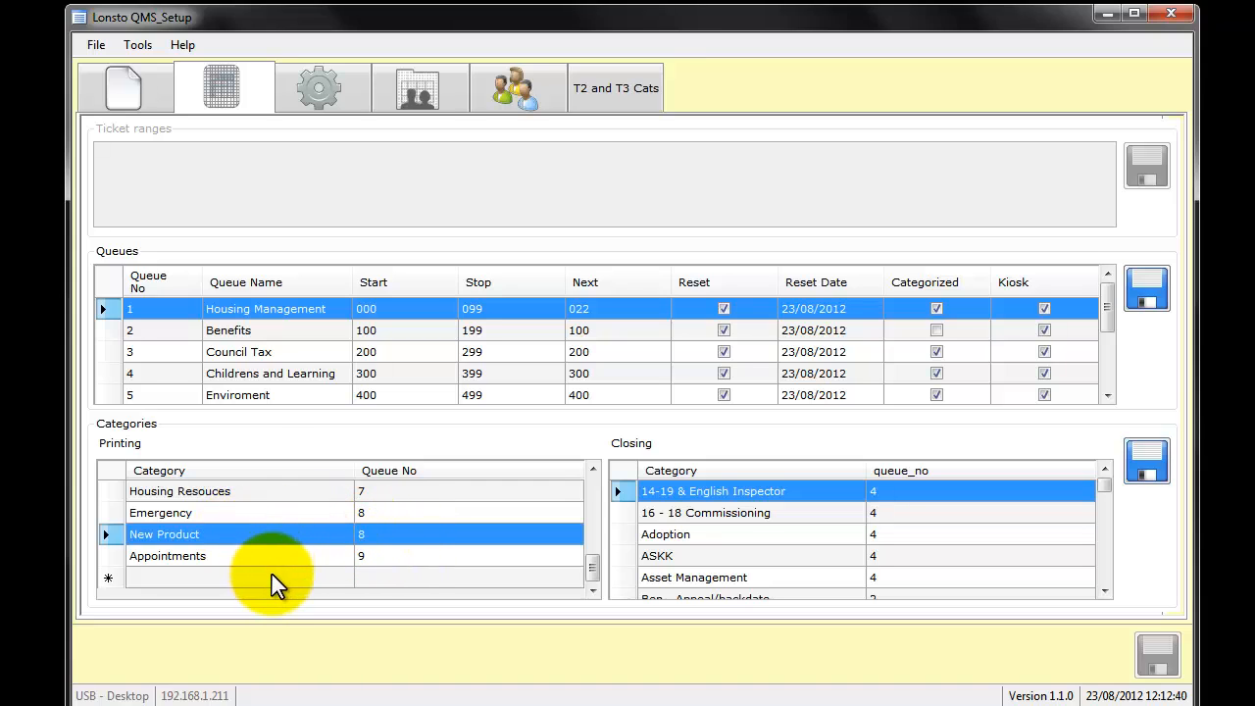
{"action": "left_click", "coordinate": [260, 373]}
{"action": "scroll", "coordinate": [258, 382], "scroll_direction": "down", "scroll_amount": 3}
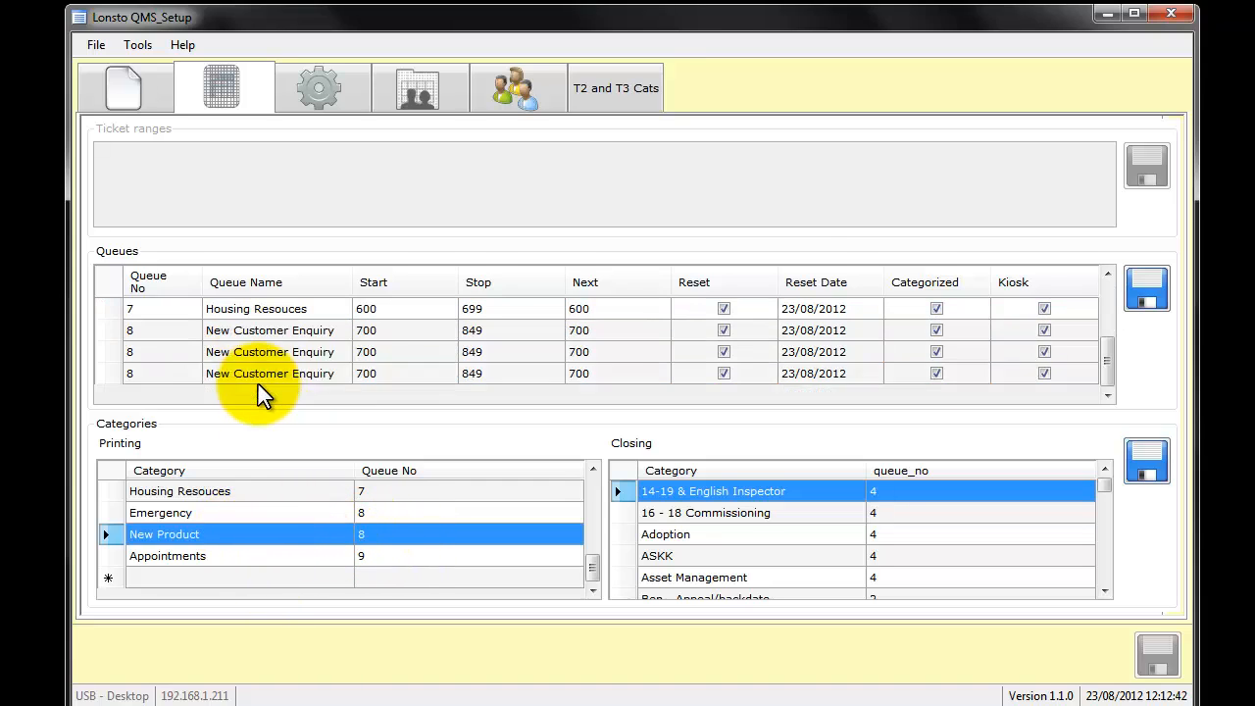
{"action": "left_click", "coordinate": [262, 513]}
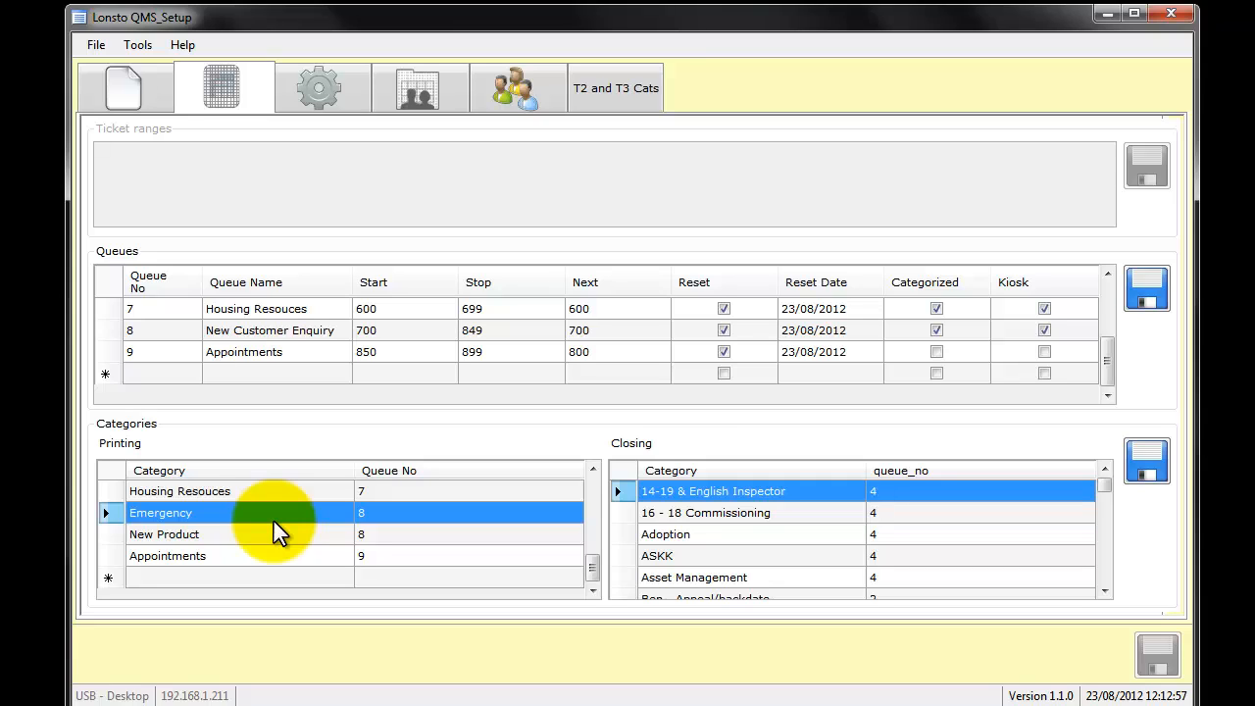
{"action": "scroll", "coordinate": [382, 524], "scroll_direction": "up", "scroll_amount": 8}
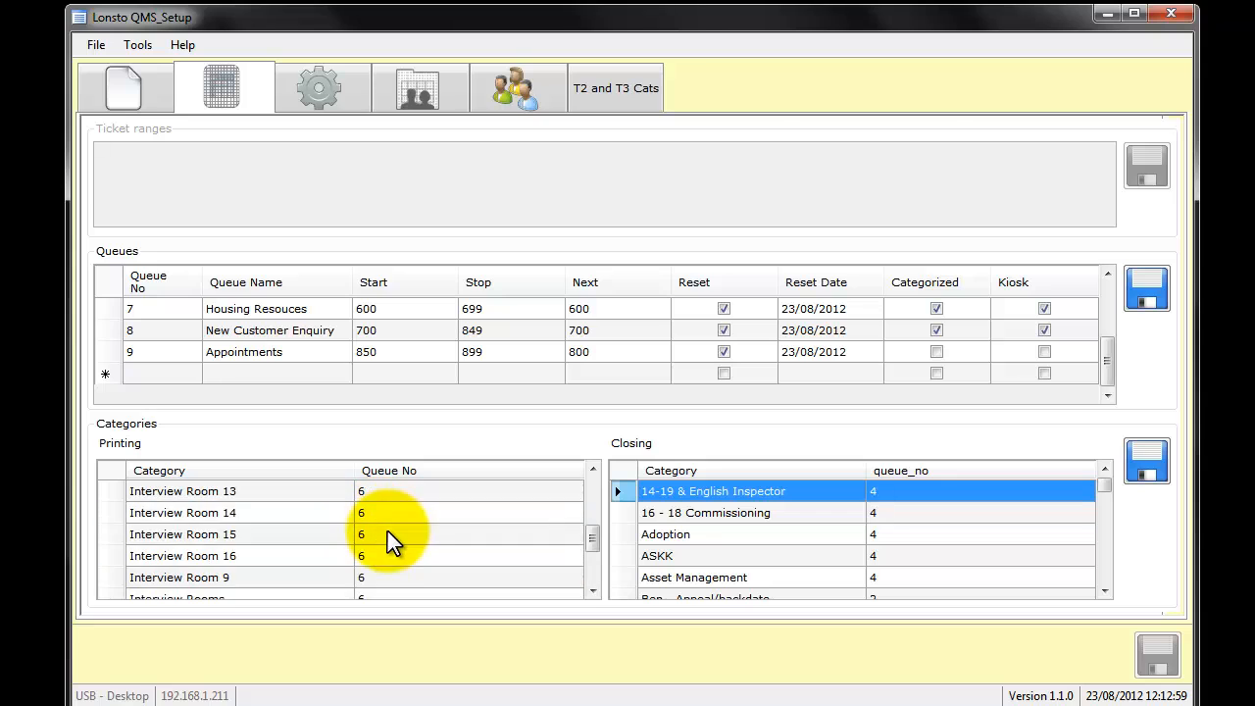
{"action": "scroll", "coordinate": [387, 531], "scroll_direction": "up", "scroll_amount": 1}
{"action": "scroll", "coordinate": [387, 532], "scroll_direction": "down", "scroll_amount": 10}
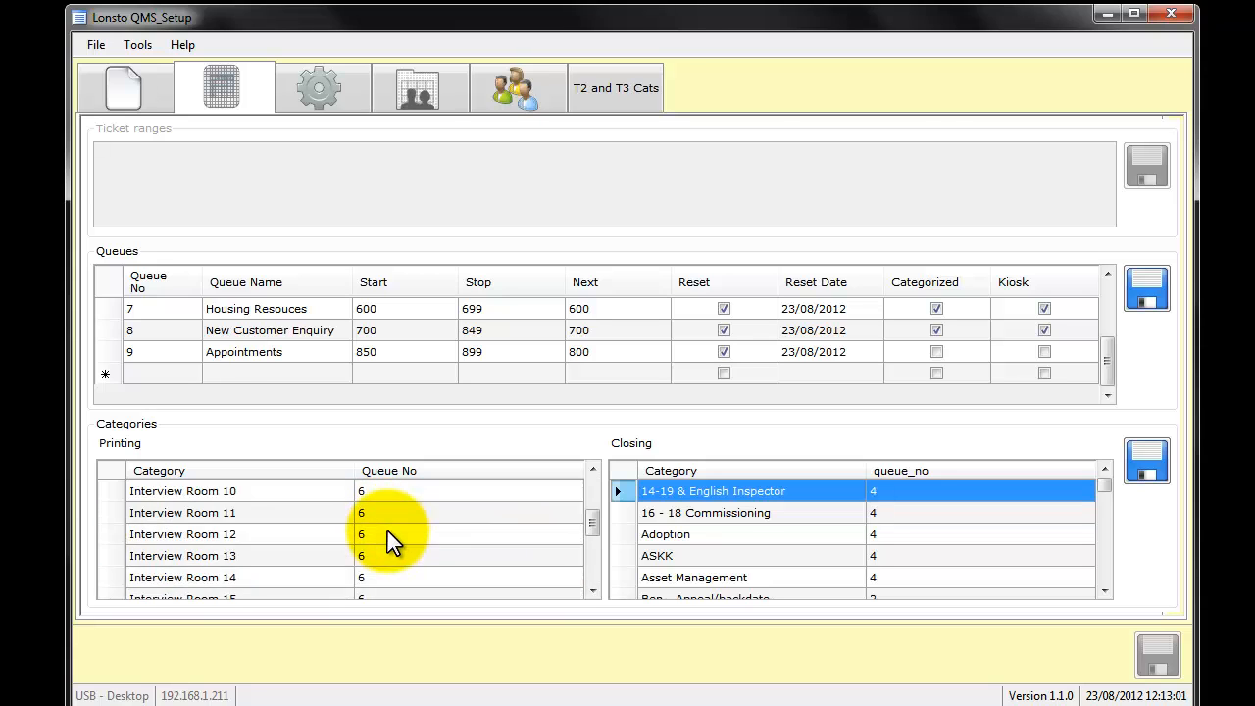
{"action": "left_click", "coordinate": [298, 372]}
{"action": "scroll", "coordinate": [298, 368], "scroll_direction": "up", "scroll_amount": 3}
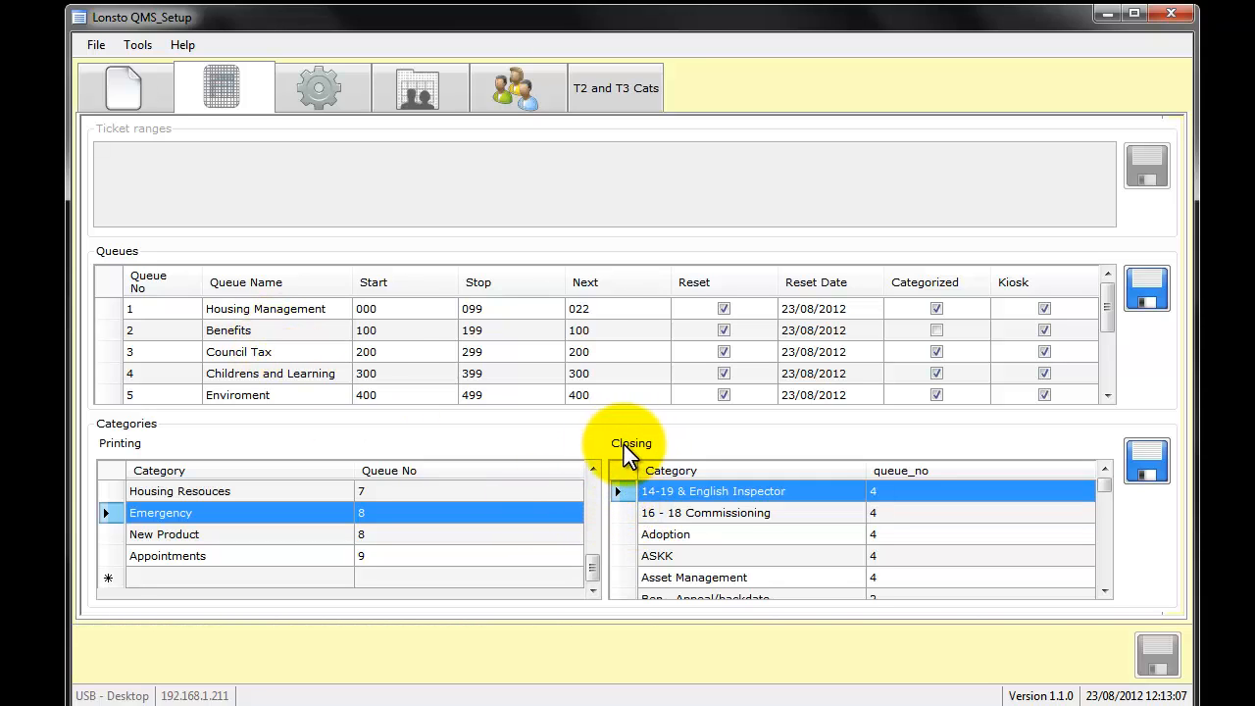
- Sort the closing categories by queue number and look through them to the end of the list
{"action": "left_click", "coordinate": [782, 511]}
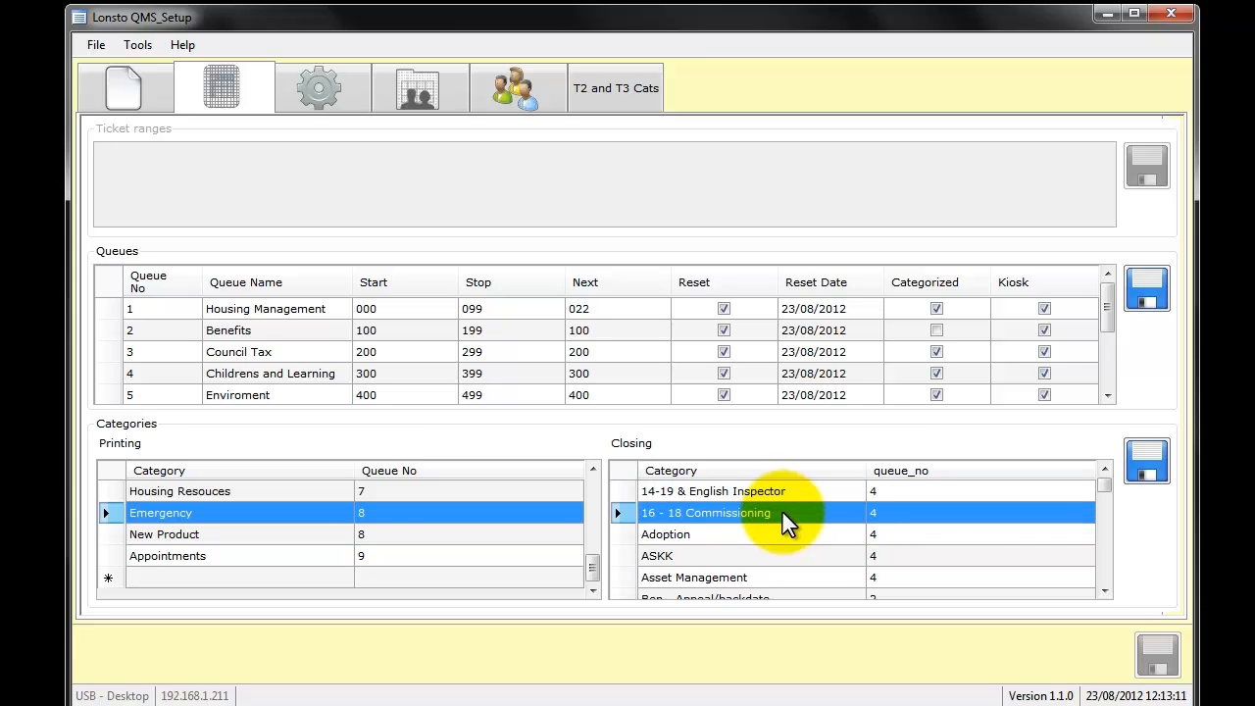
{"action": "left_click", "coordinate": [448, 532]}
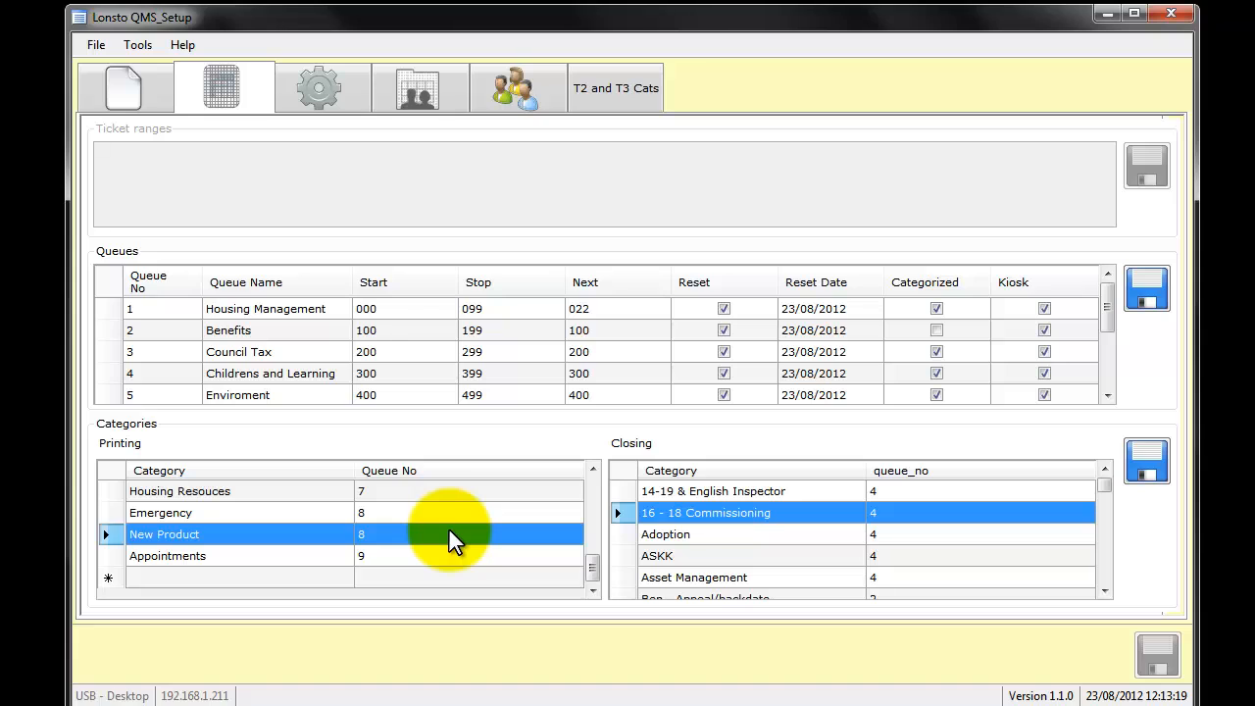
{"action": "left_click", "coordinate": [1108, 492]}
{"action": "left_click", "coordinate": [1061, 474]}
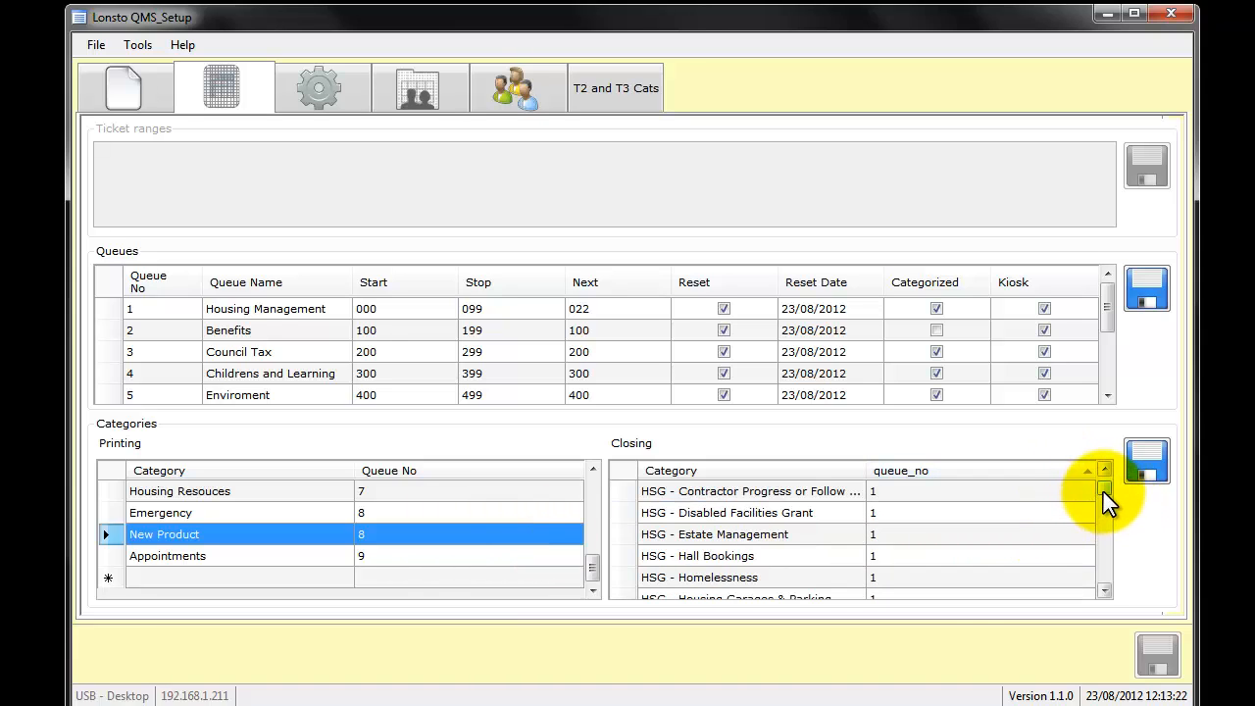
{"action": "left_click_drag", "start_coordinate": [1103, 491], "coordinate": [1107, 583]}
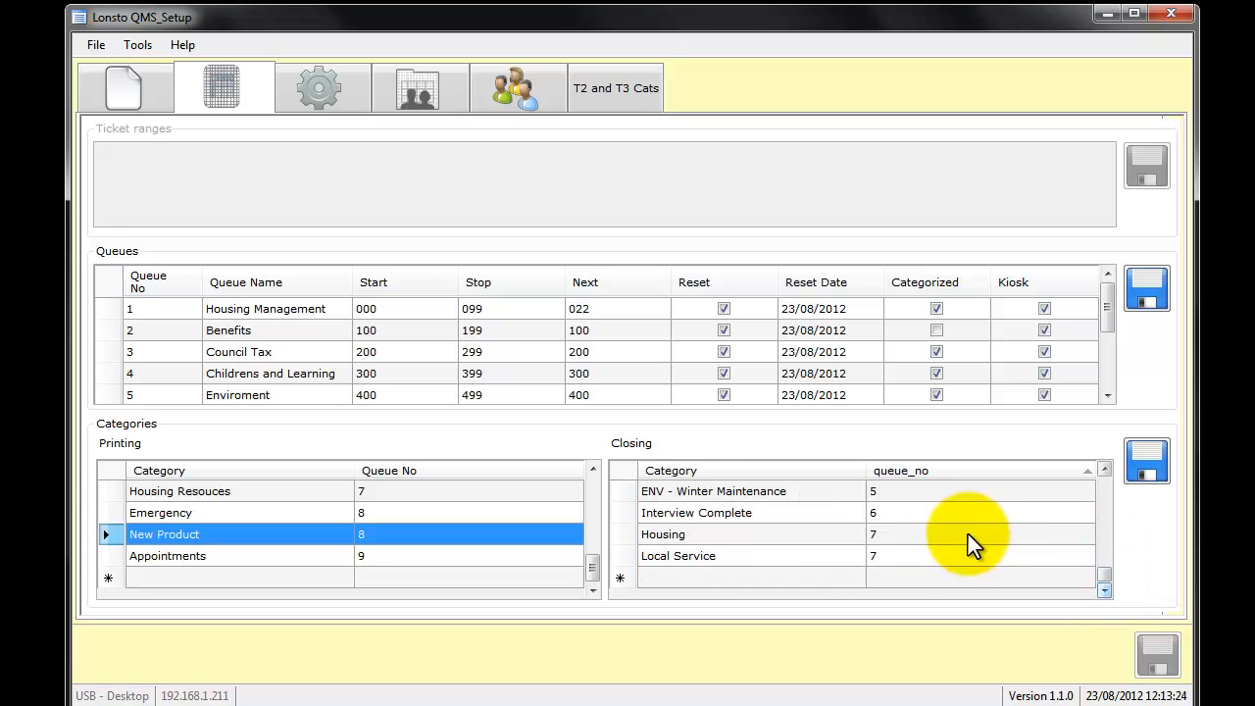
{"action": "scroll", "coordinate": [906, 555], "scroll_direction": "up", "scroll_amount": 1}
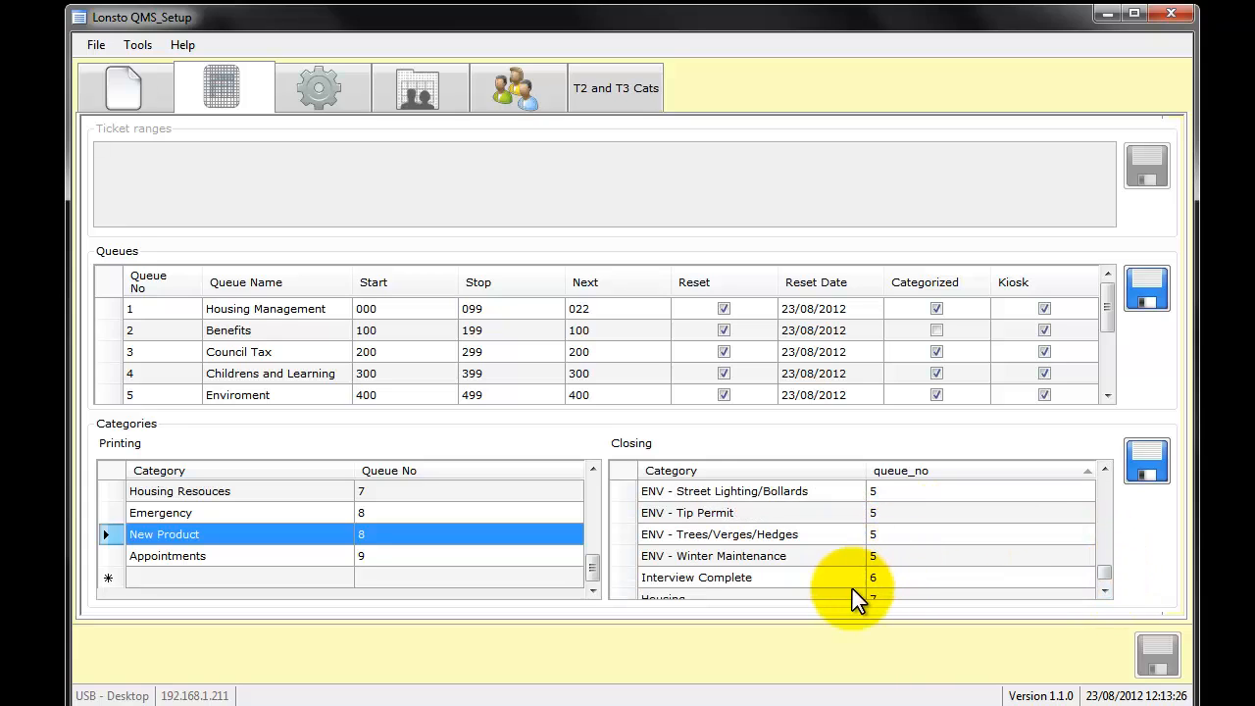
{"action": "scroll", "coordinate": [853, 588], "scroll_direction": "down", "scroll_amount": 1}
- Add a closing category named Purchase assigned to queue 8 and save the categories
{"action": "left_click", "coordinate": [831, 576]}
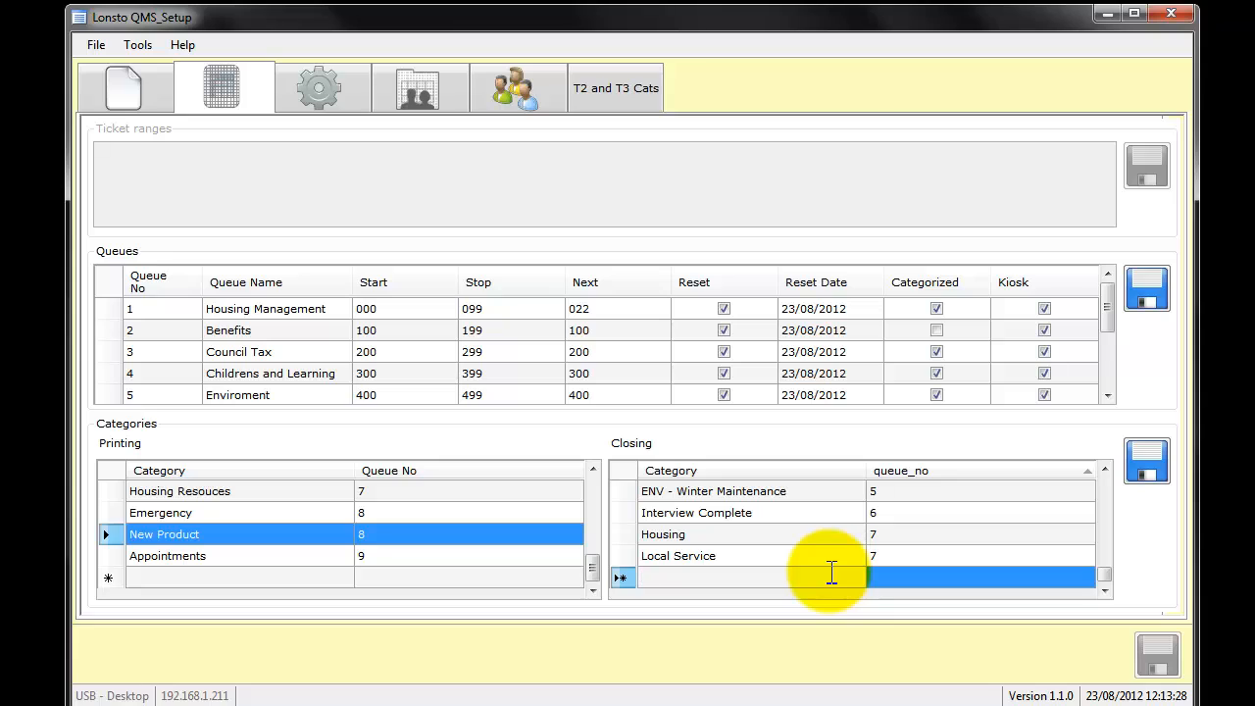
{"action": "type", "text": "P"}
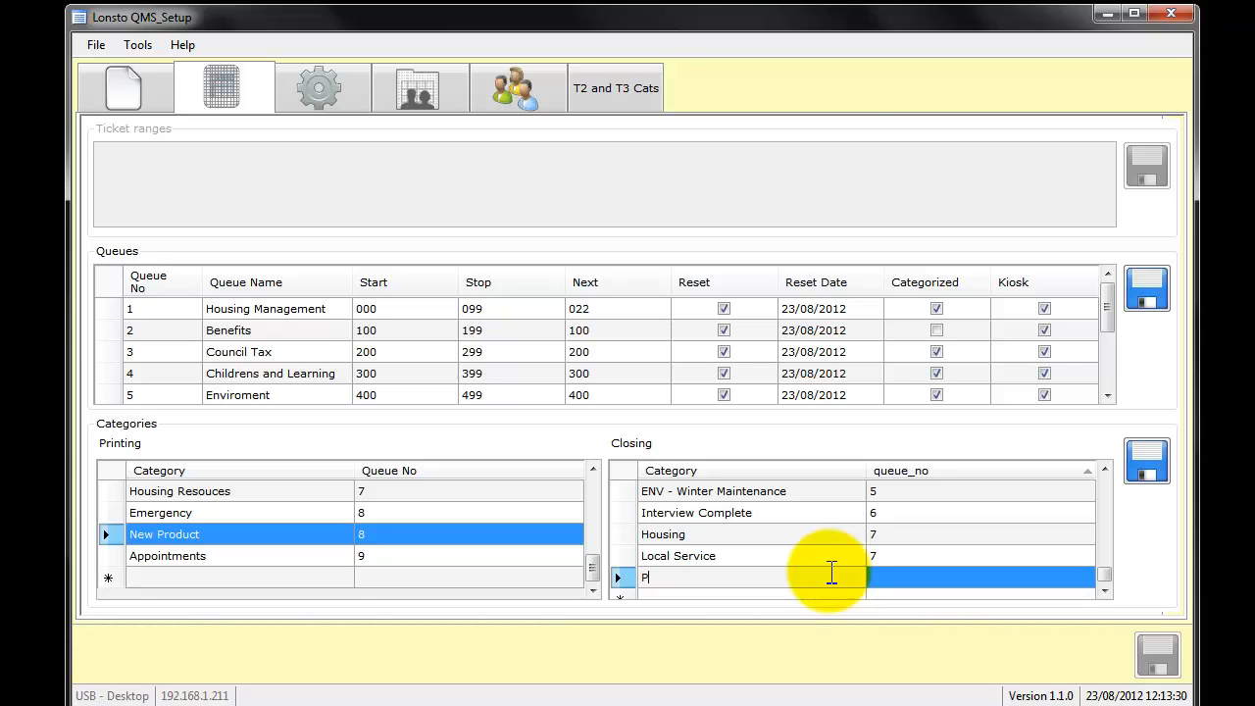
{"action": "type", "text": "urchase"}
{"action": "left_click", "coordinate": [1012, 567]}
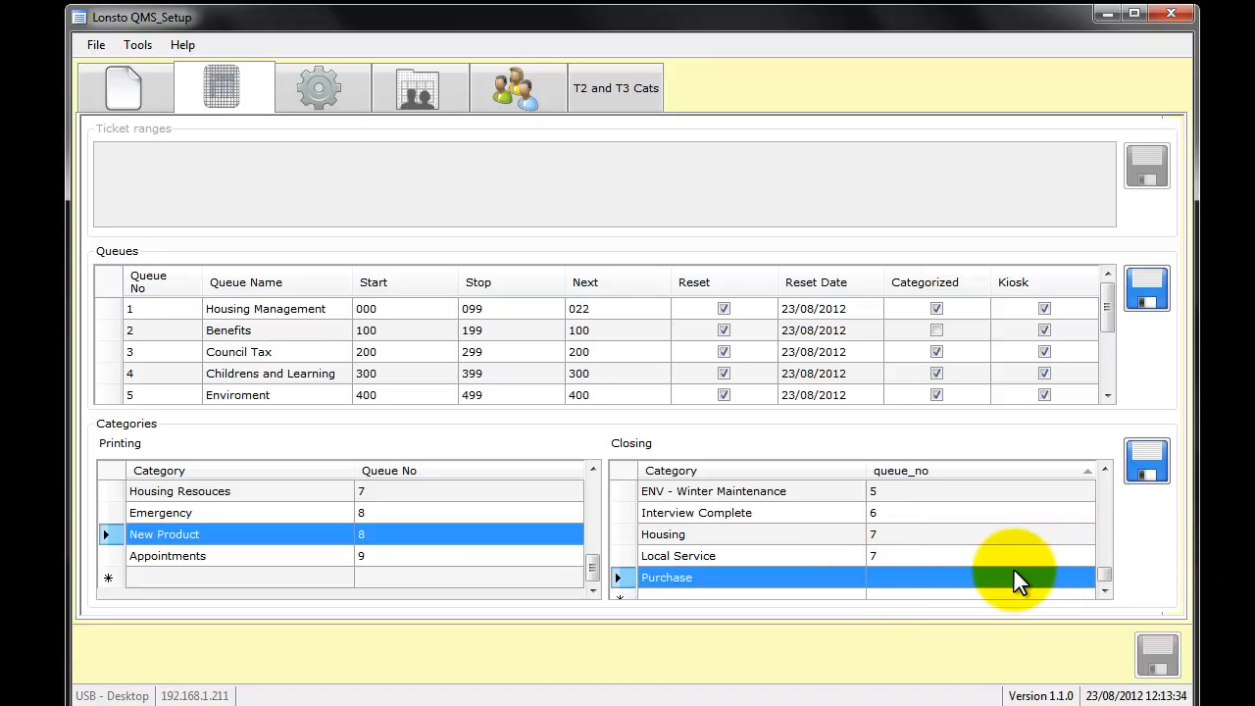
{"action": "type", "text": "8"}
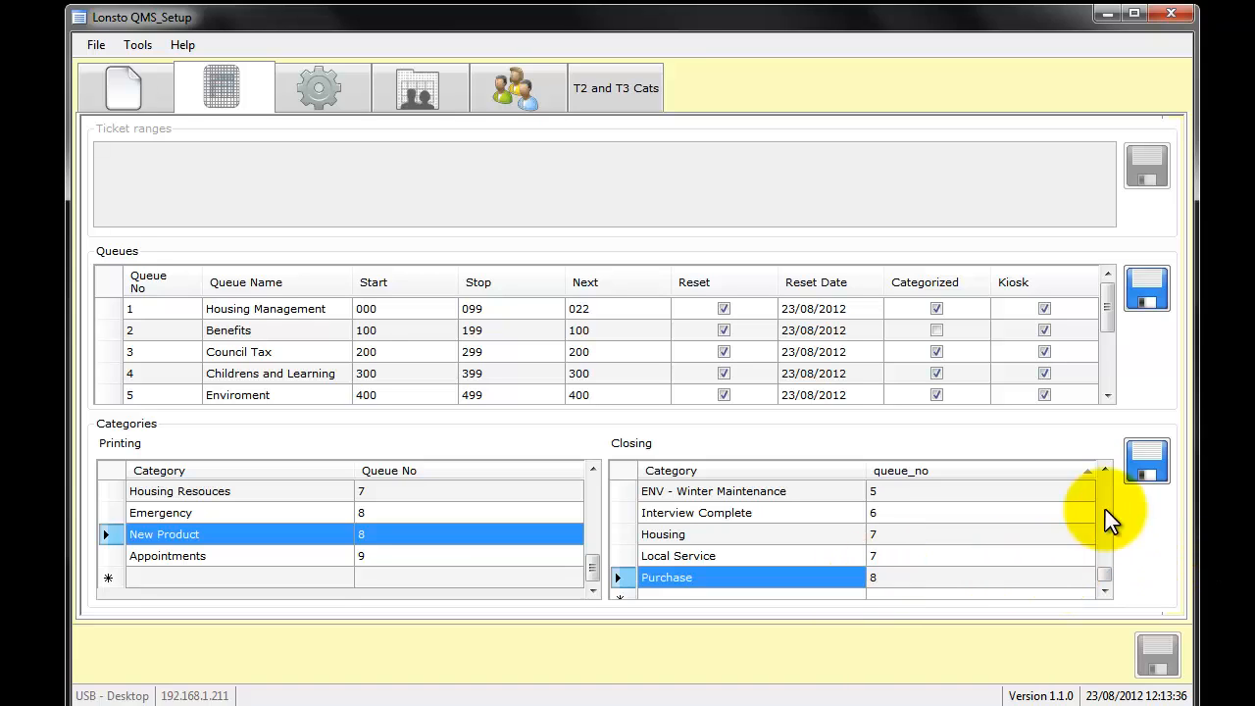
{"action": "left_click", "coordinate": [1133, 477]}
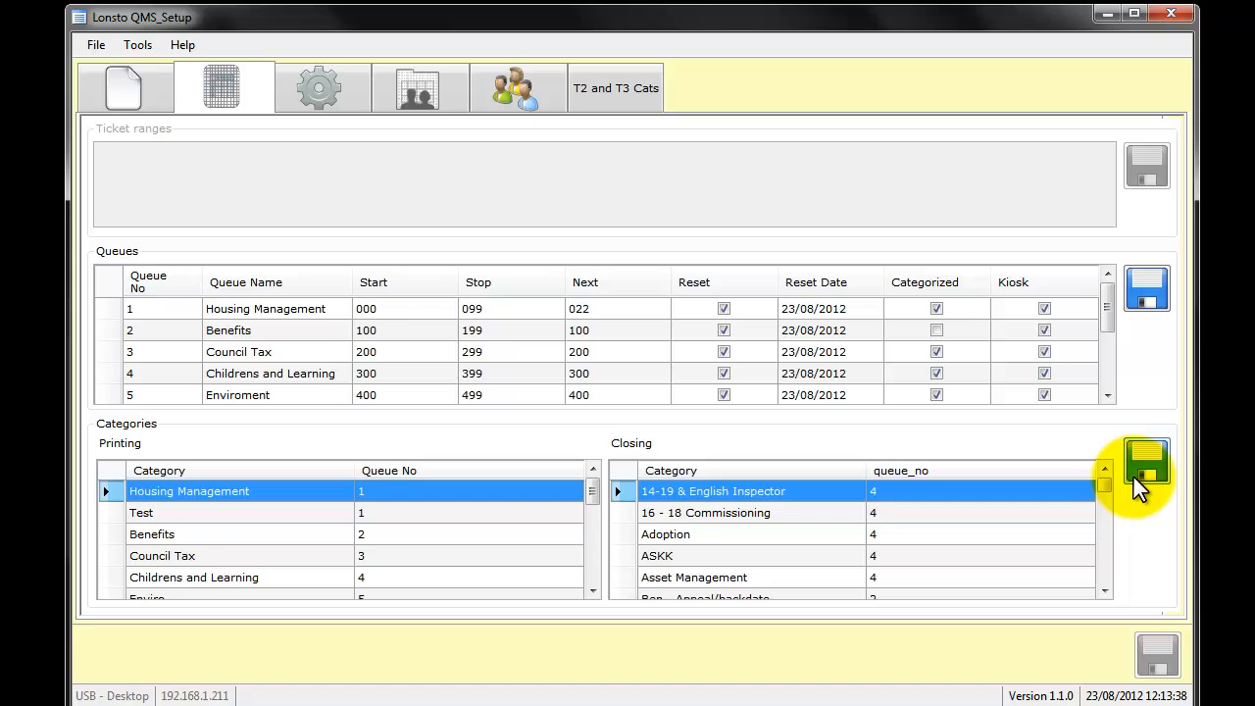
- Sort the closing categories by queue number again and compare Purchase with the New Customer Enquiry queue and the New Product printing category
{"action": "left_click", "coordinate": [1049, 468]}
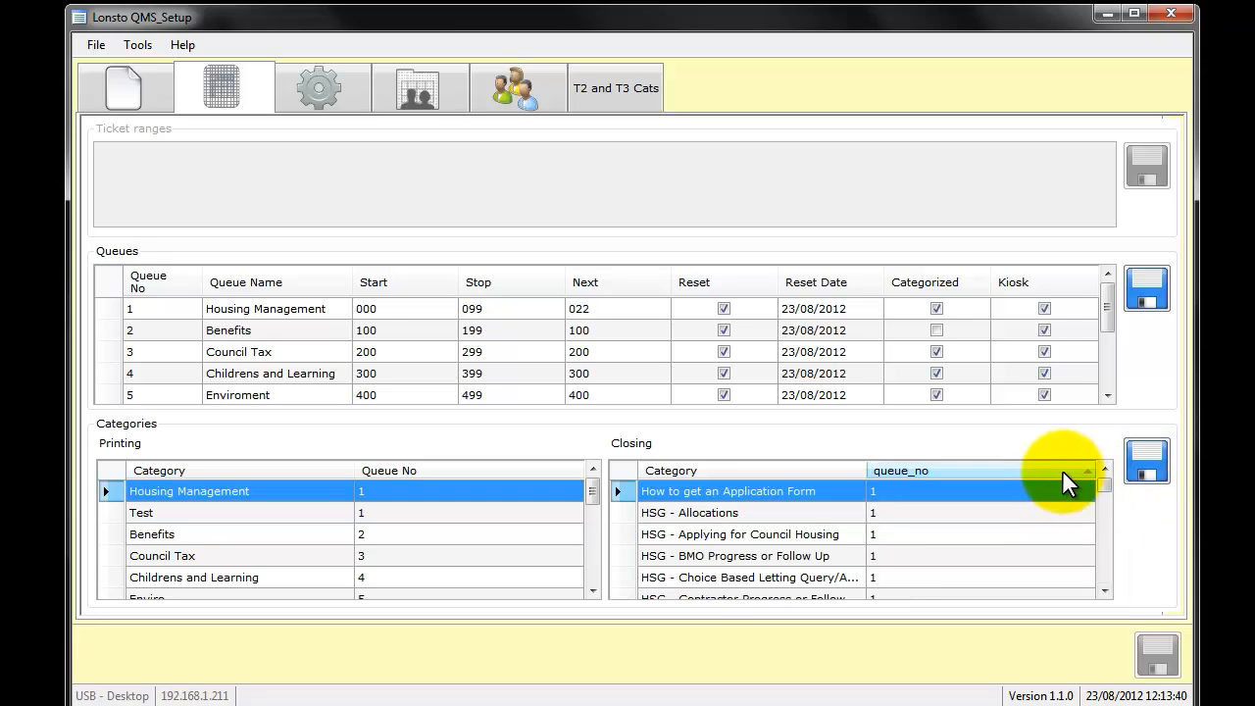
{"action": "left_click_drag", "start_coordinate": [1104, 491], "coordinate": [1104, 585]}
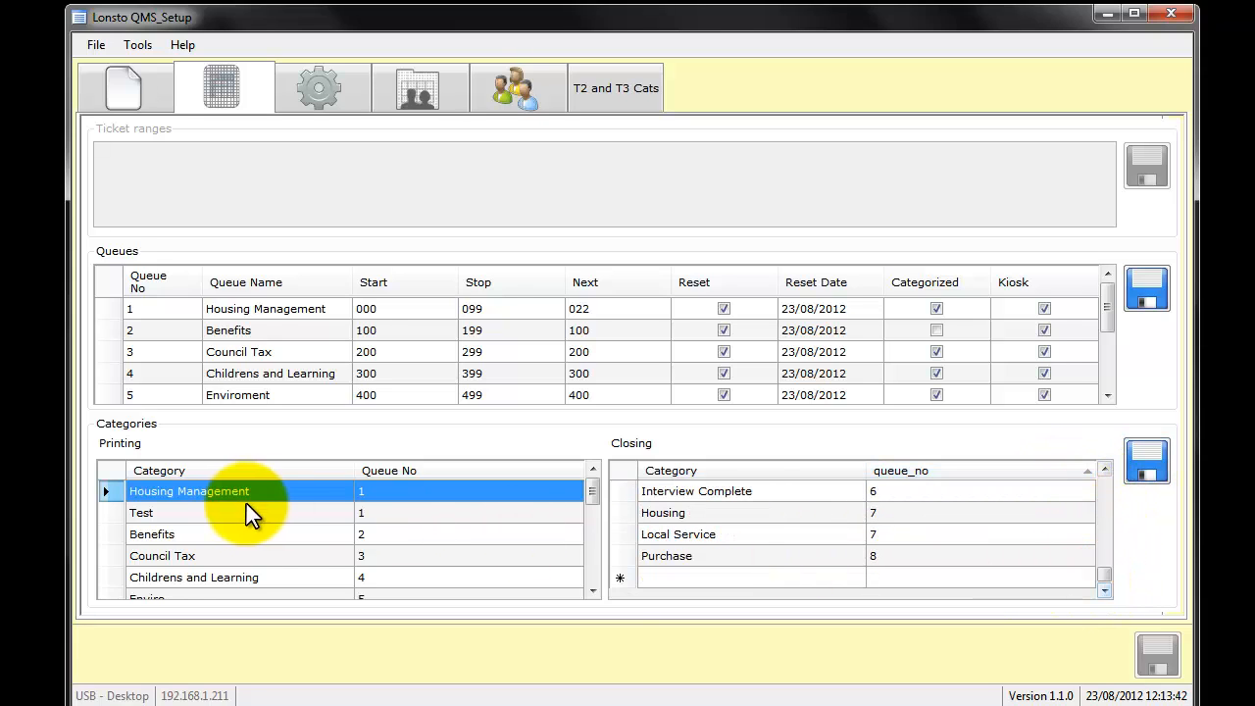
{"action": "left_click", "coordinate": [214, 312]}
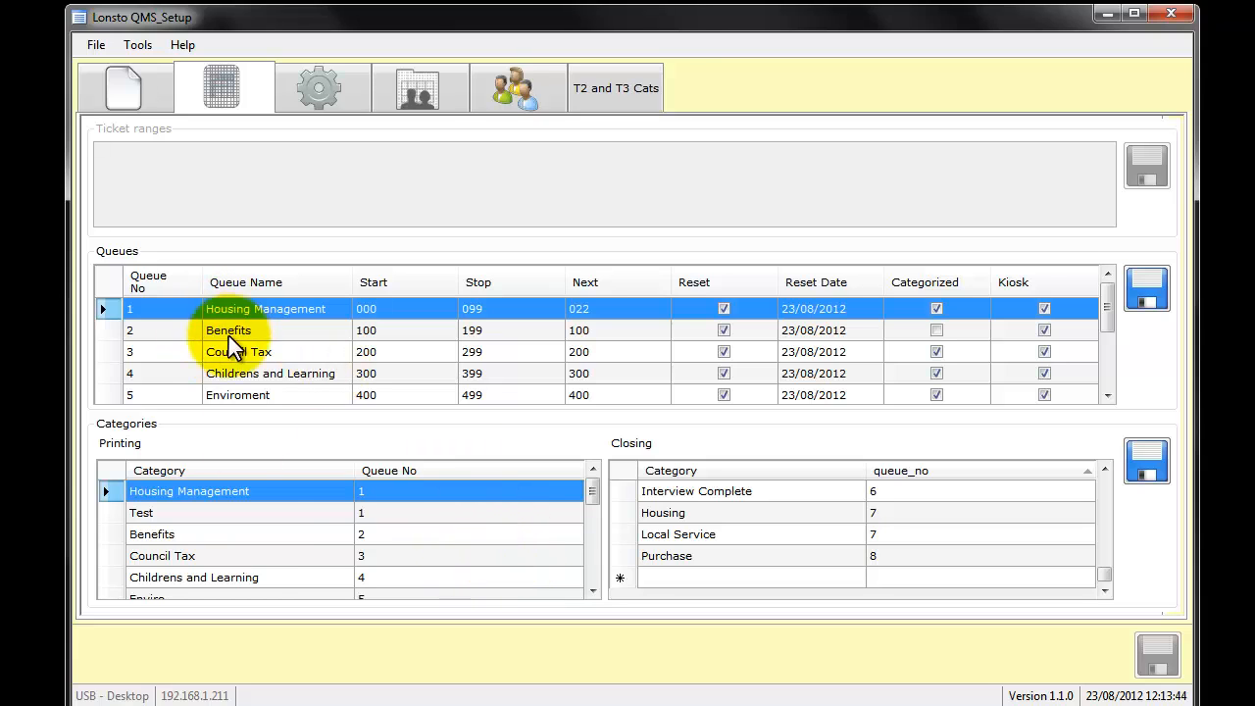
{"action": "scroll", "coordinate": [264, 391], "scroll_direction": "down", "scroll_amount": 2}
{"action": "left_click", "coordinate": [242, 333]}
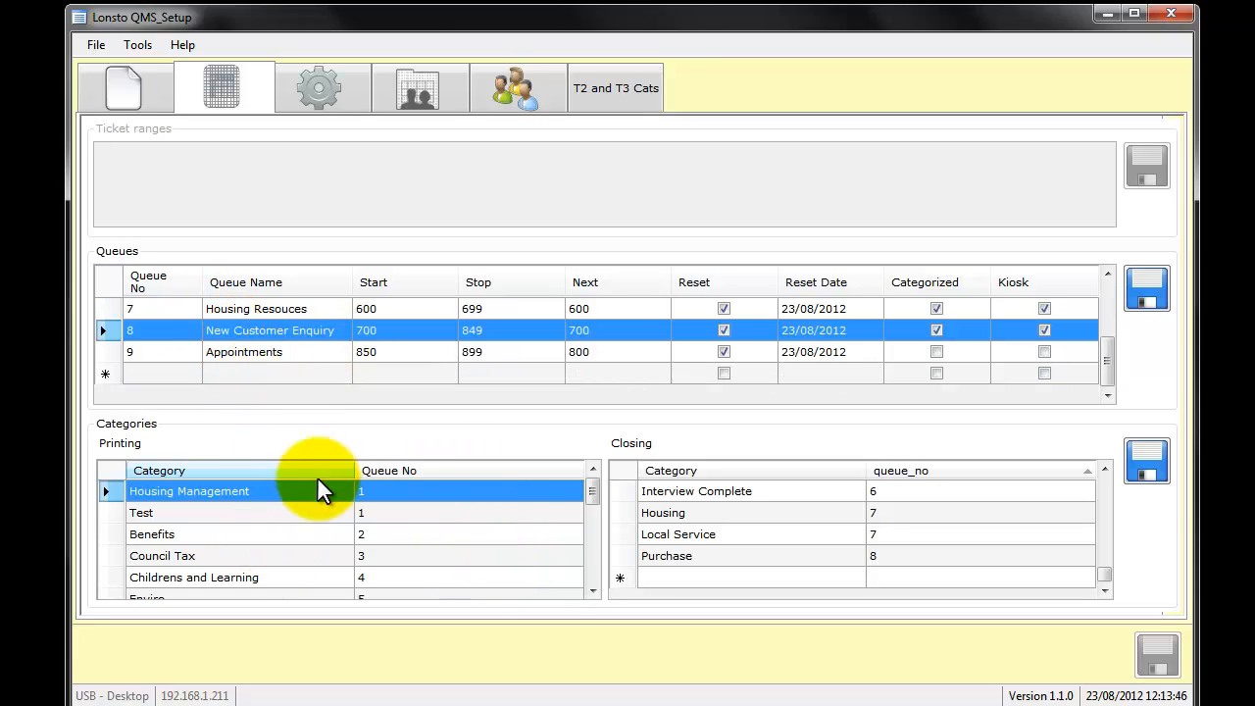
{"action": "left_click", "coordinate": [320, 556]}
{"action": "scroll", "coordinate": [326, 563], "scroll_direction": "down", "scroll_amount": 5}
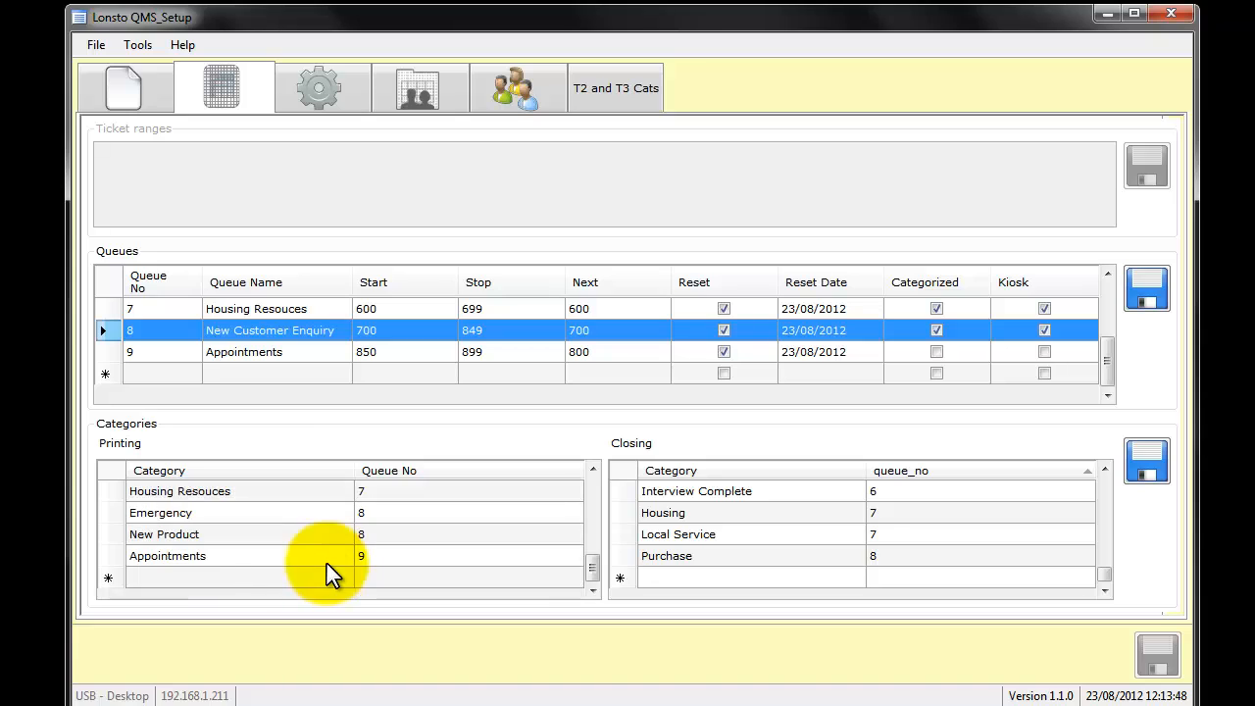
{"action": "left_click", "coordinate": [298, 537]}
{"action": "left_click", "coordinate": [924, 549]}
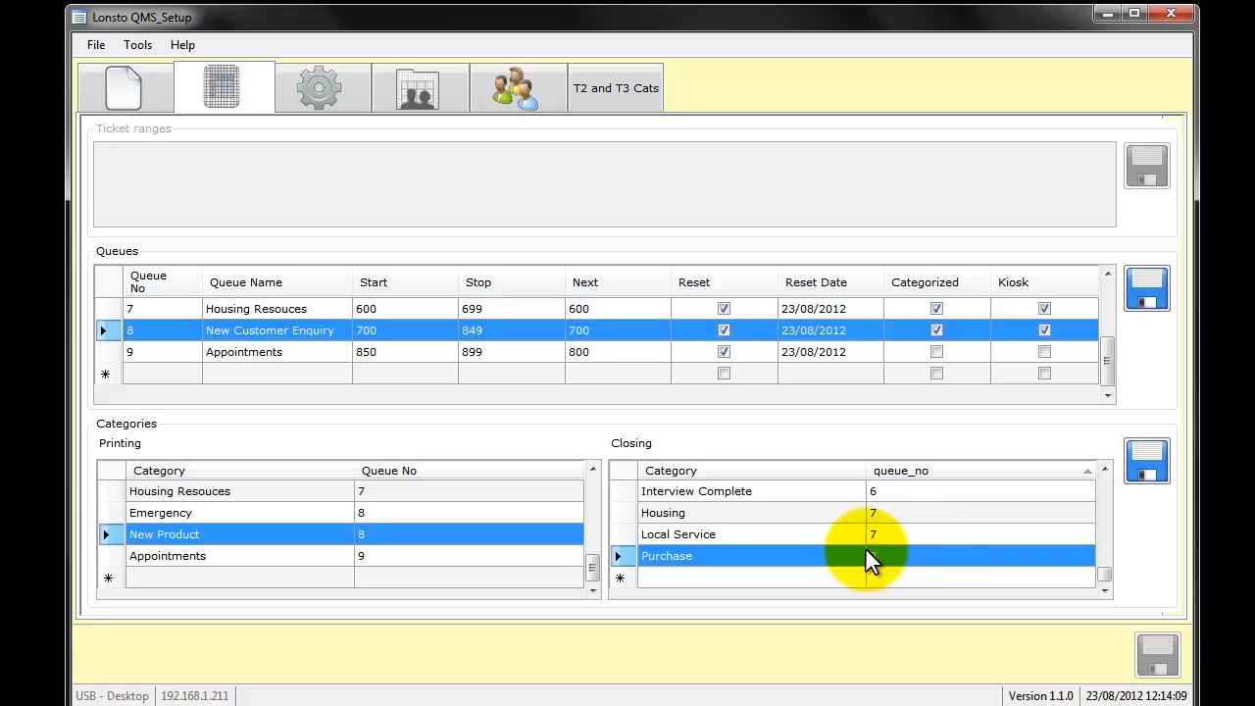
{"action": "left_click", "coordinate": [765, 541]}
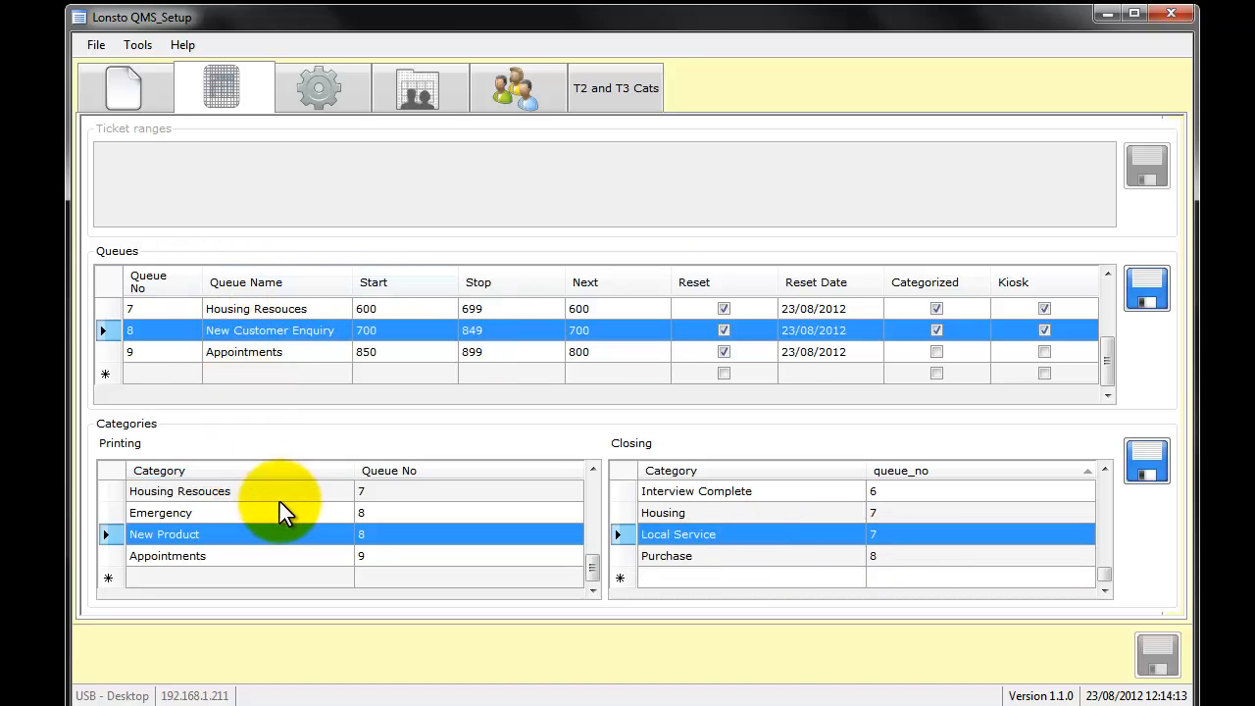
- Look over the maintenance and ticket setup options, and view the staff list by temporarily disabling Use Windows Logon
{"action": "left_click", "coordinate": [295, 106]}
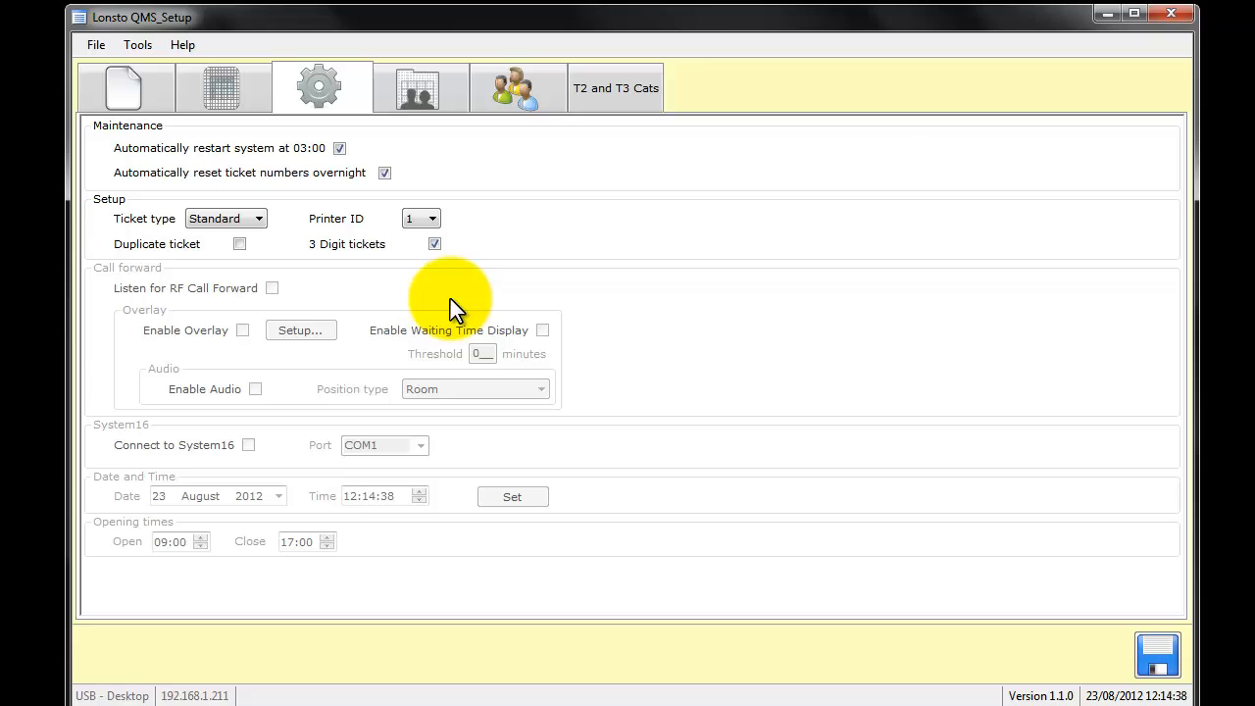
{"action": "left_click", "coordinate": [435, 101]}
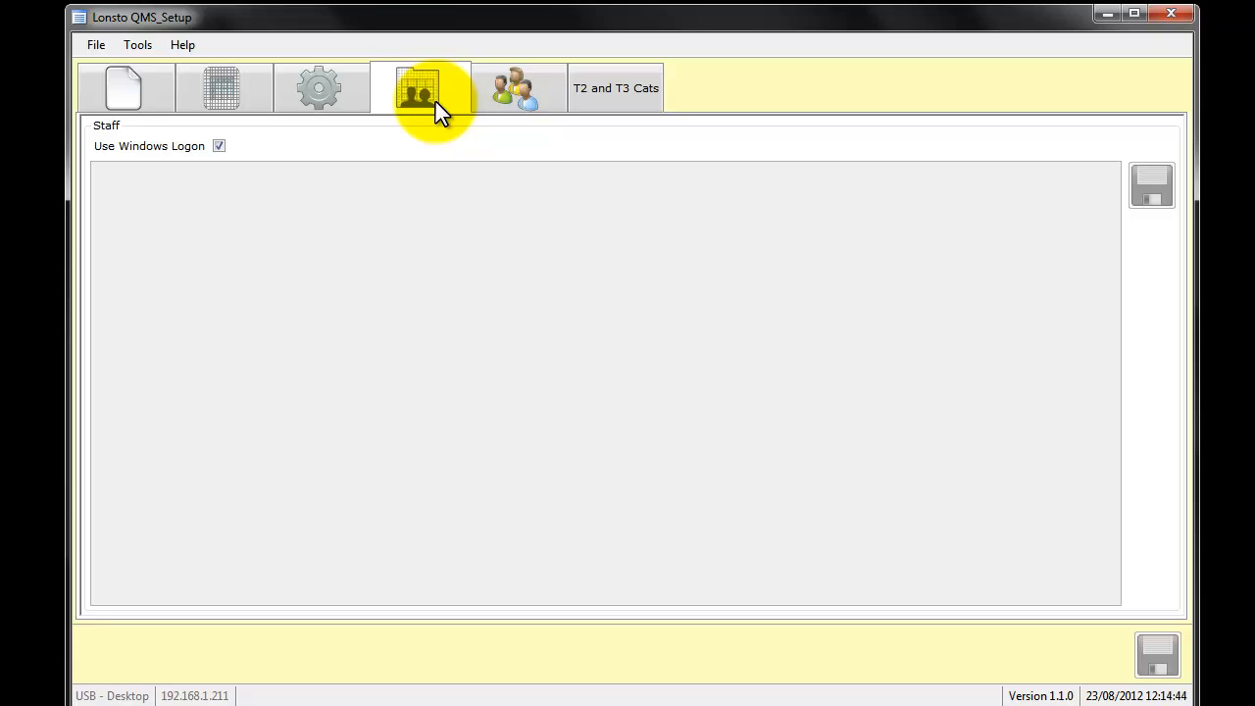
{"action": "left_click", "coordinate": [219, 147]}
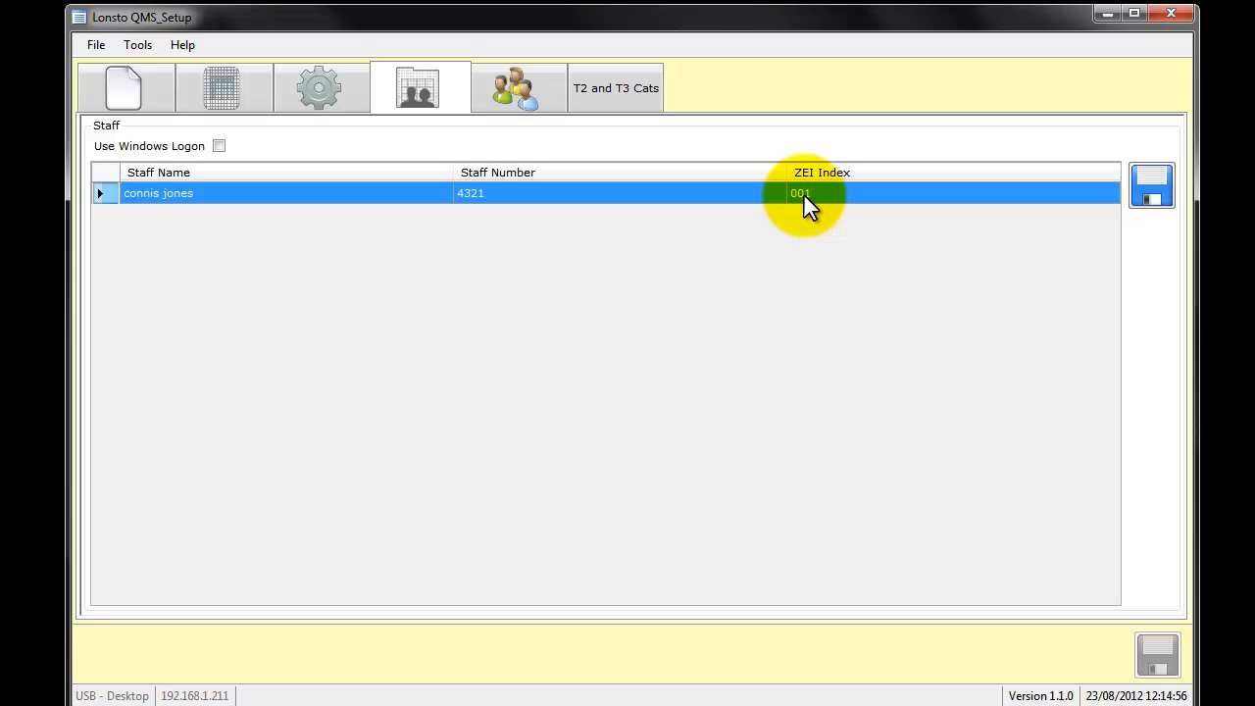
{"action": "left_click", "coordinate": [219, 147]}
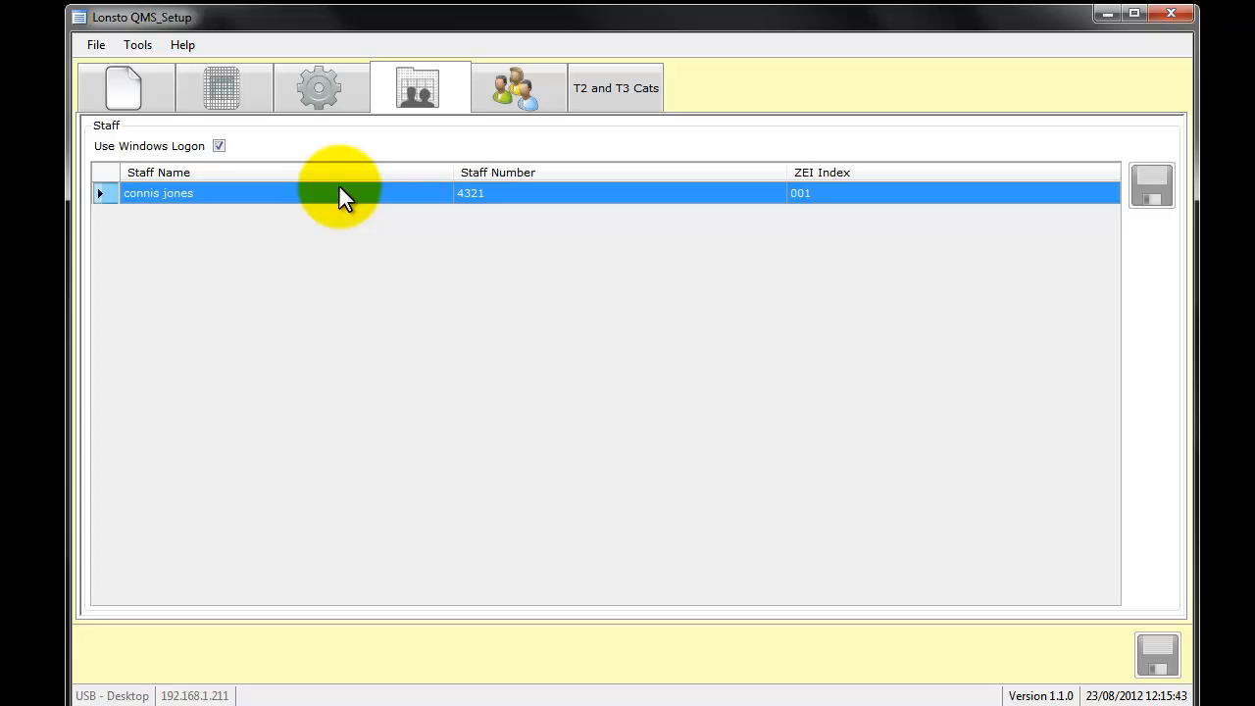
- Look over the foot-fall categories and compare them with the printing and closing categories set up for the queues
{"action": "left_click", "coordinate": [500, 112]}
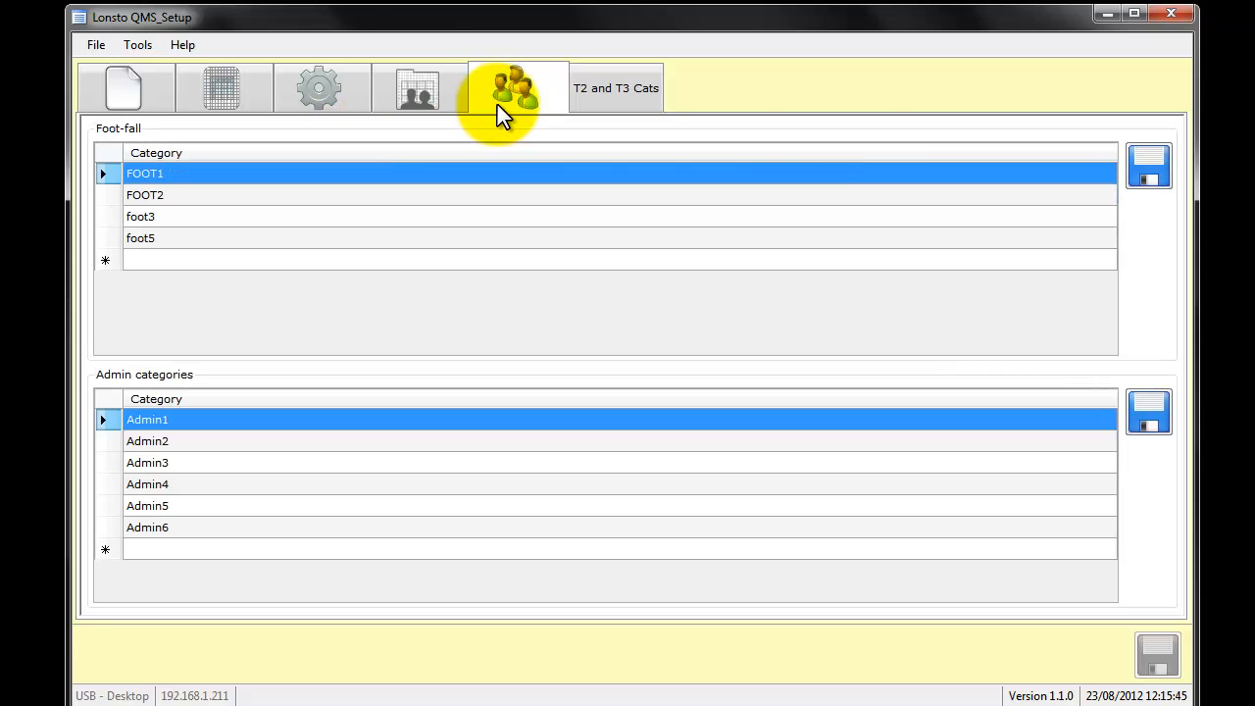
{"action": "left_click", "coordinate": [194, 194]}
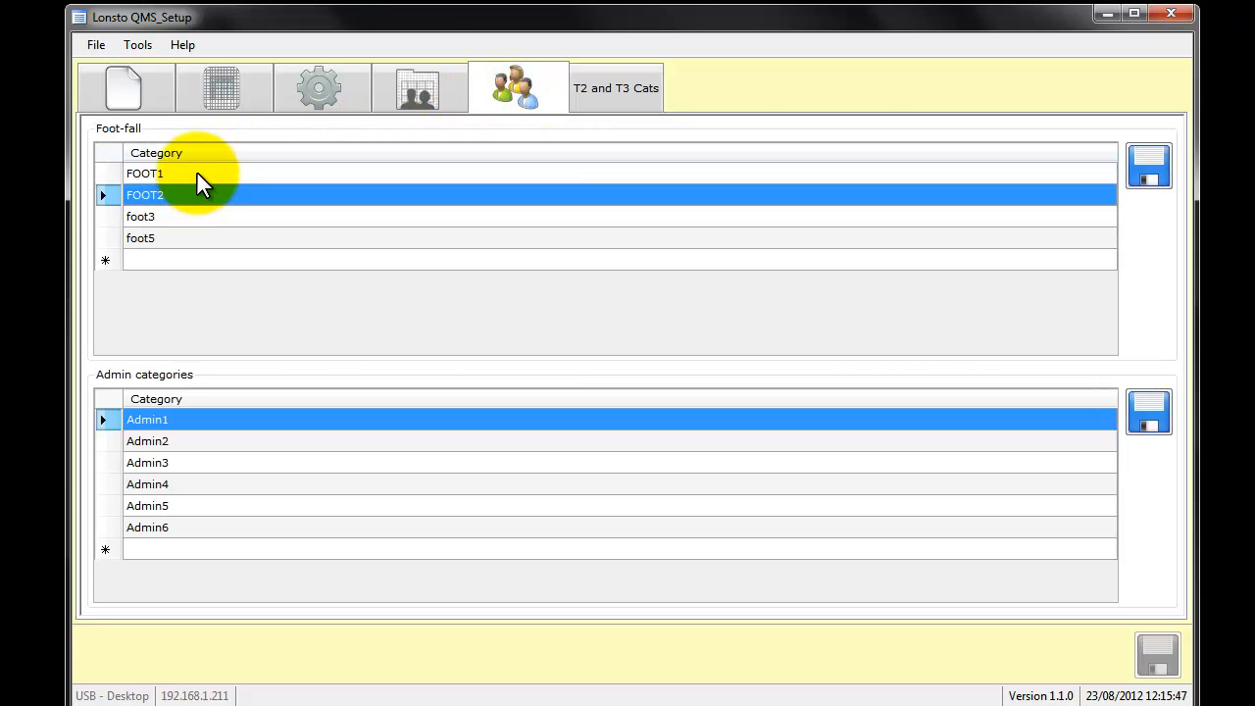
{"action": "left_click", "coordinate": [197, 173]}
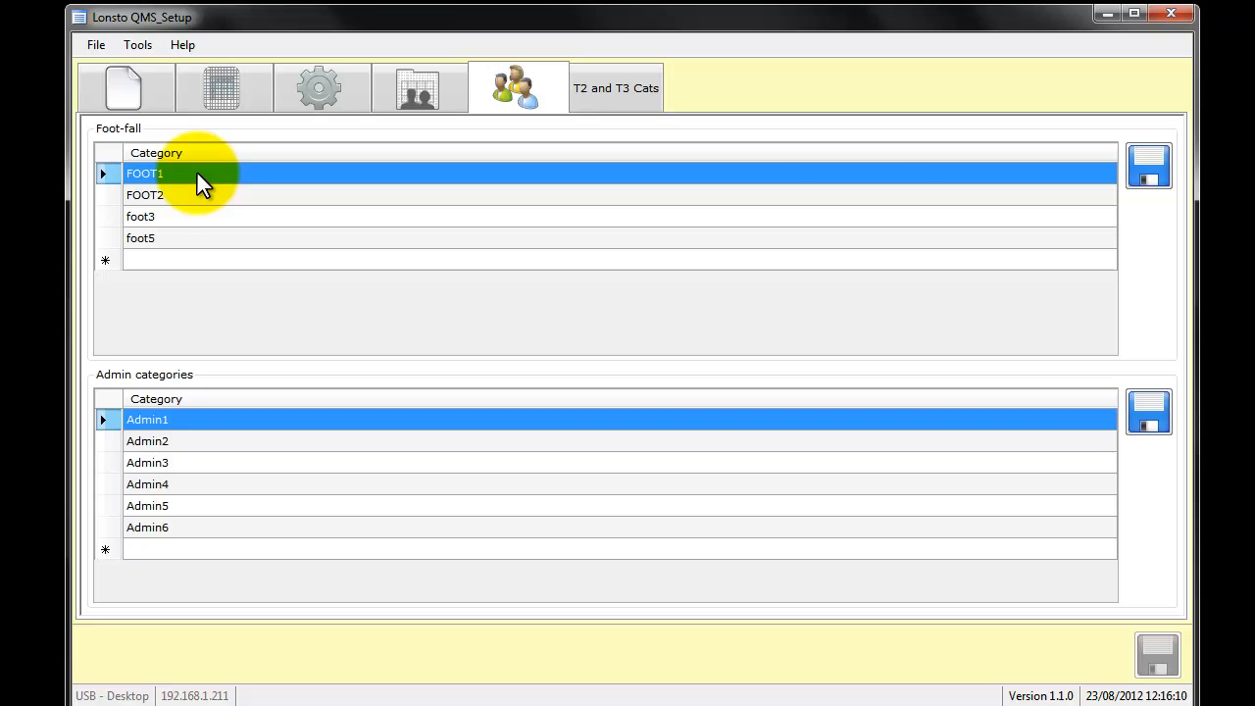
{"action": "left_click", "coordinate": [205, 102]}
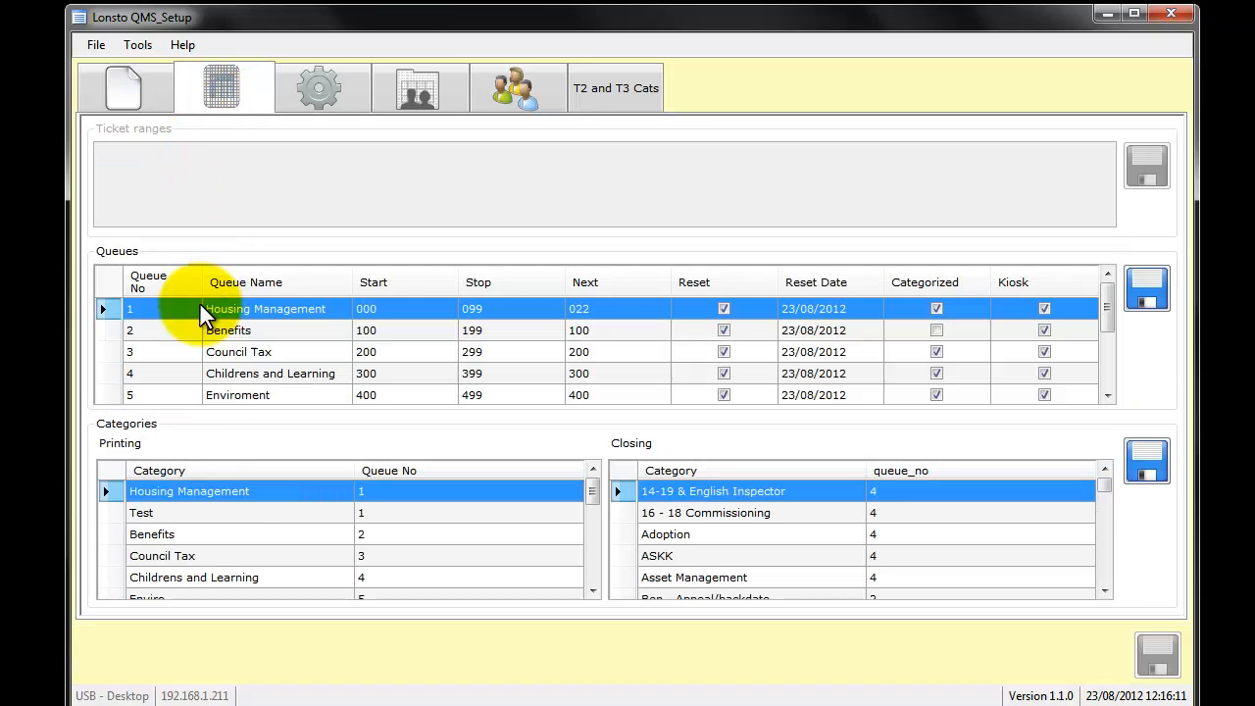
{"action": "left_click", "coordinate": [226, 534]}
{"action": "left_click", "coordinate": [771, 555]}
- Add a foot-fall category named Foot 4 and save the foot-fall categories
{"action": "left_click", "coordinate": [522, 105]}
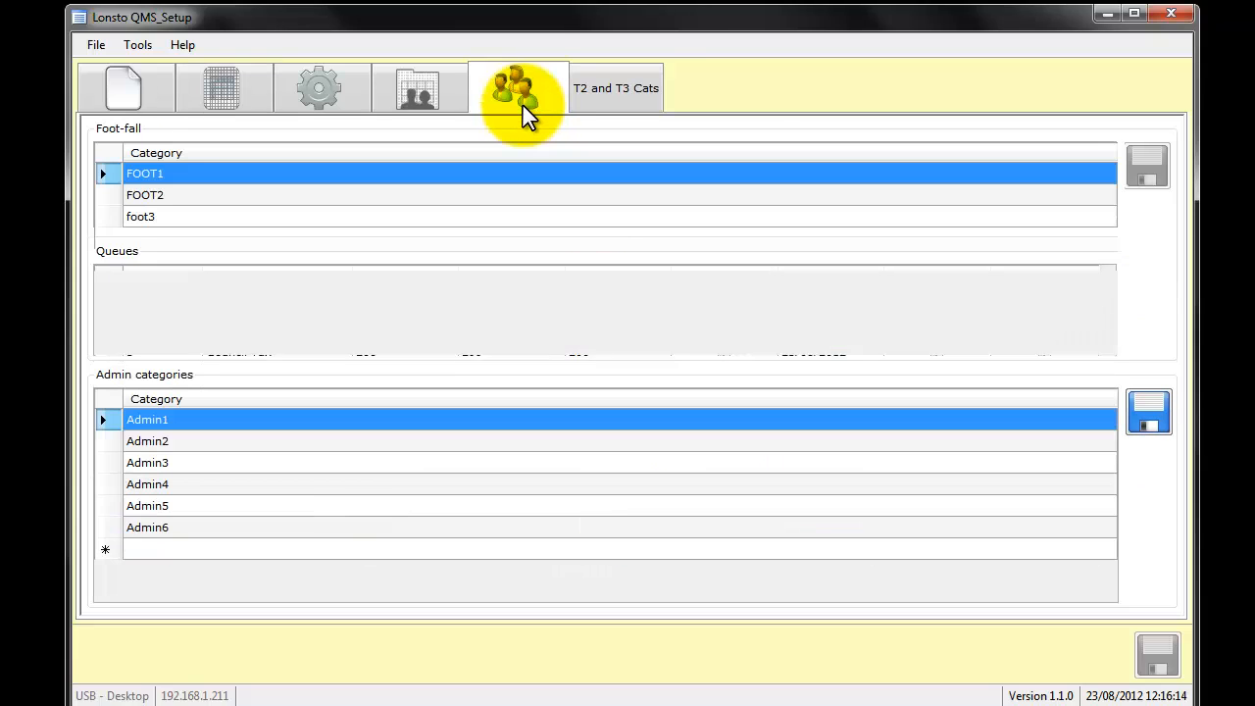
{"action": "left_click", "coordinate": [196, 215]}
{"action": "left_click", "coordinate": [196, 260]}
{"action": "left_click", "coordinate": [196, 261]}
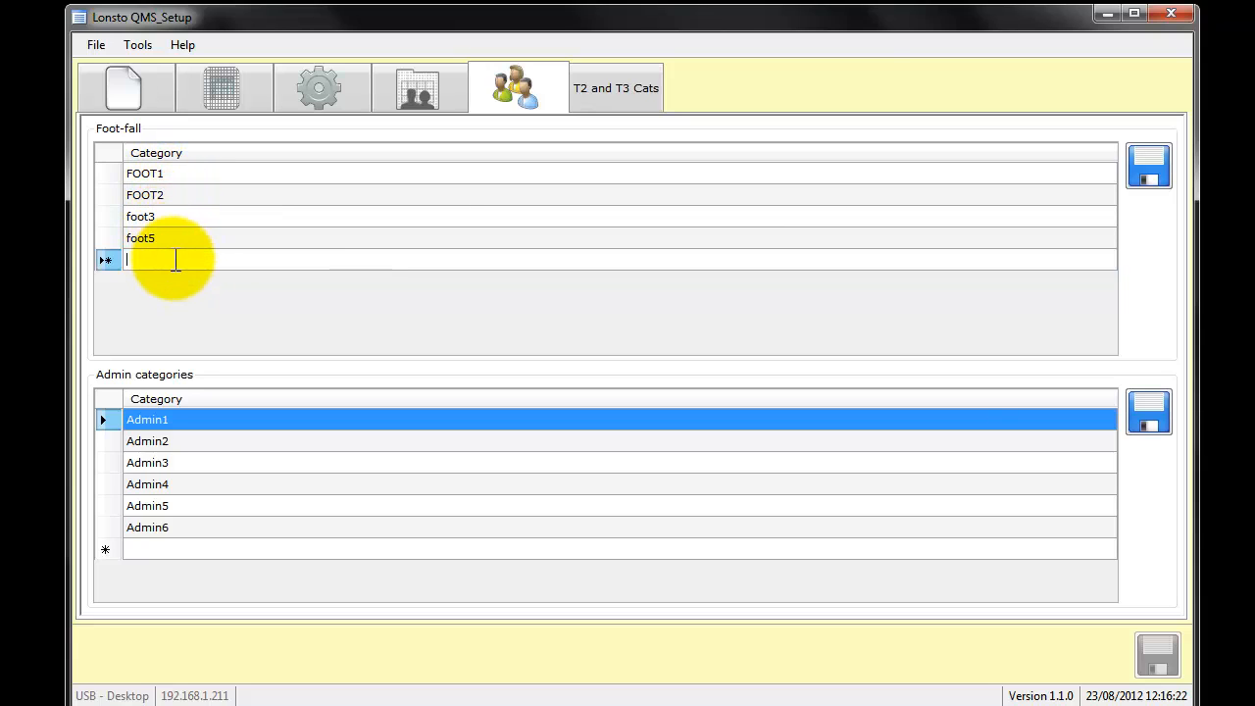
{"action": "type", "text": "Foot "}
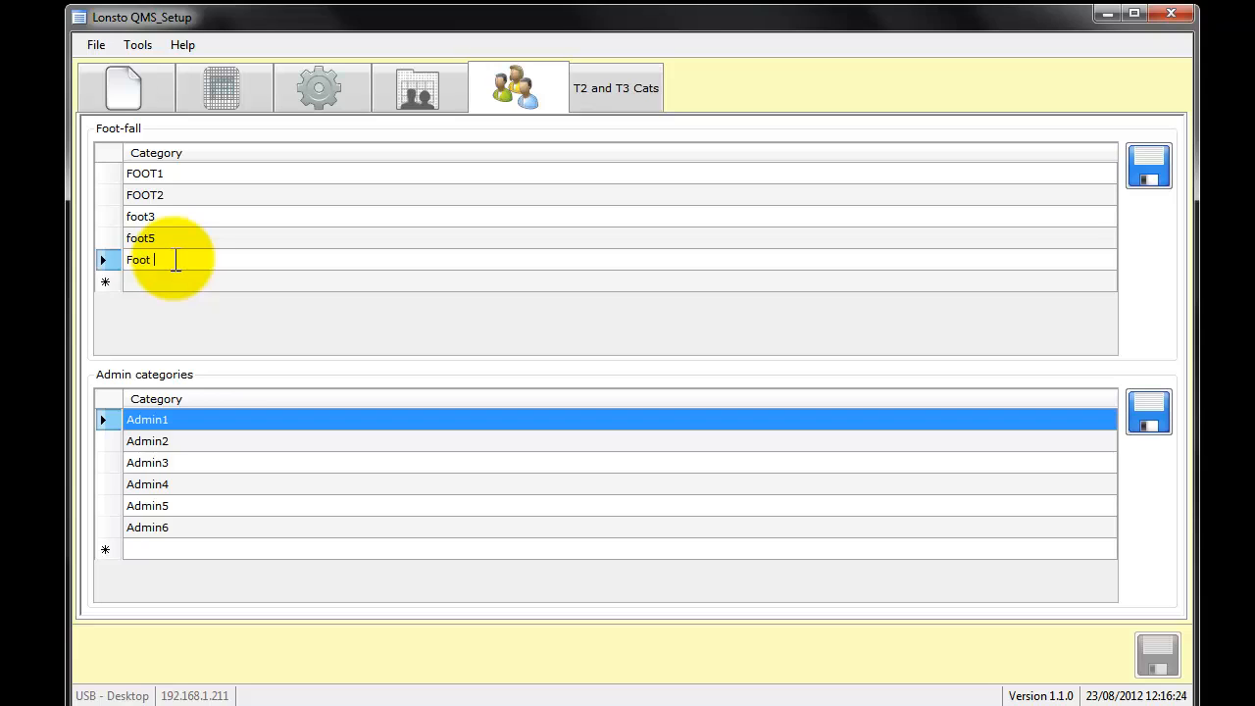
{"action": "type", "text": "4"}
{"action": "left_click", "coordinate": [1140, 174]}
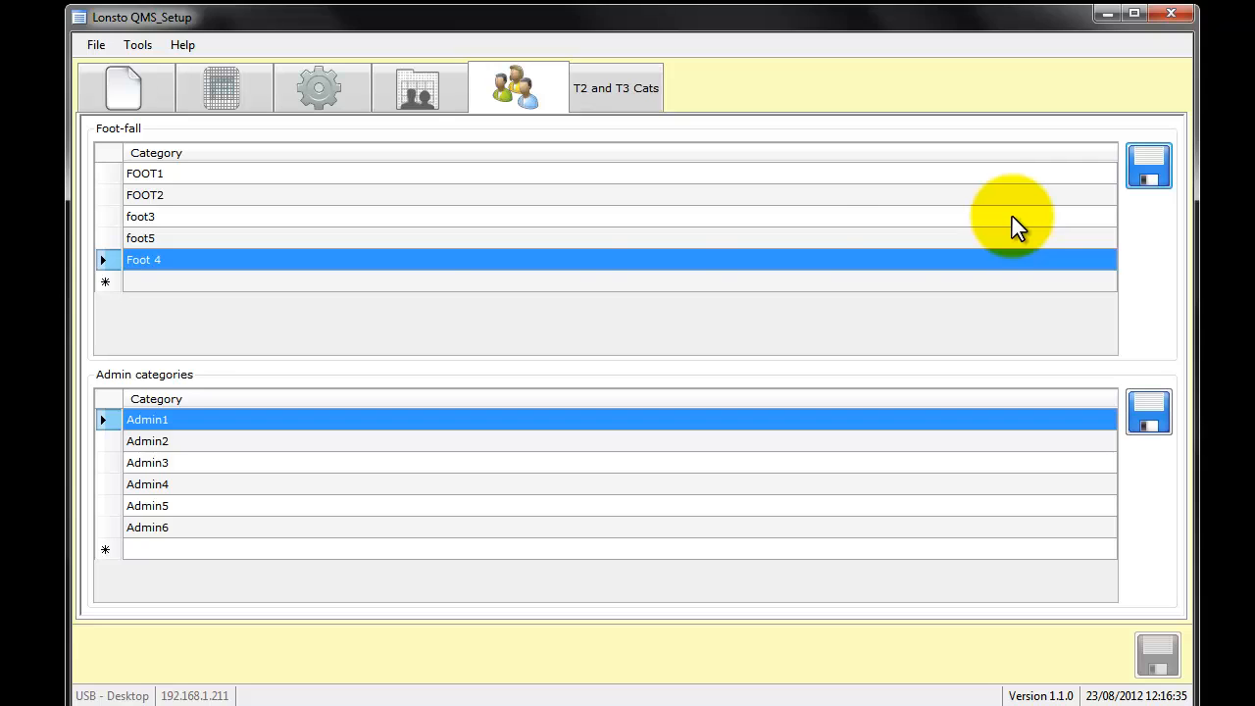
- Look through the foot-fall categories, including Foot 4, and the admin categories from Admin1 to Admin6
{"action": "left_click", "coordinate": [276, 239]}
{"action": "left_click", "coordinate": [252, 194]}
{"action": "left_click", "coordinate": [250, 176]}
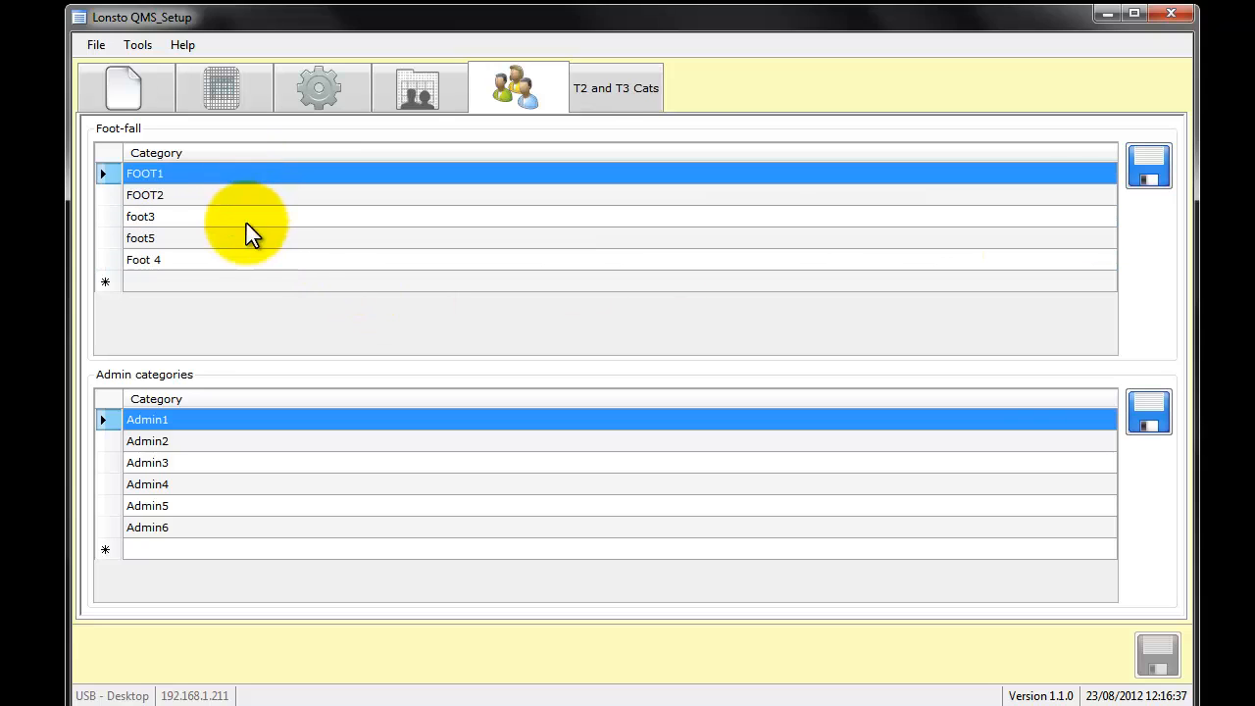
{"action": "left_click", "coordinate": [245, 238]}
{"action": "left_click", "coordinate": [244, 261]}
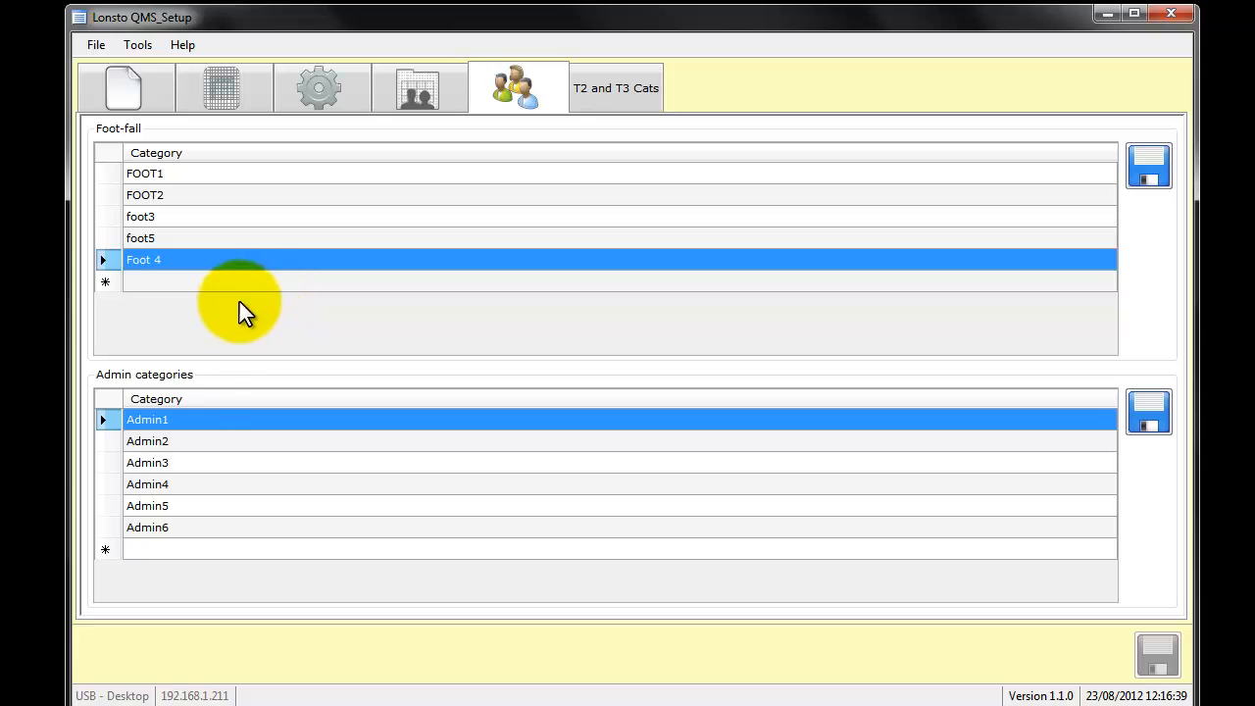
{"action": "left_click", "coordinate": [195, 440]}
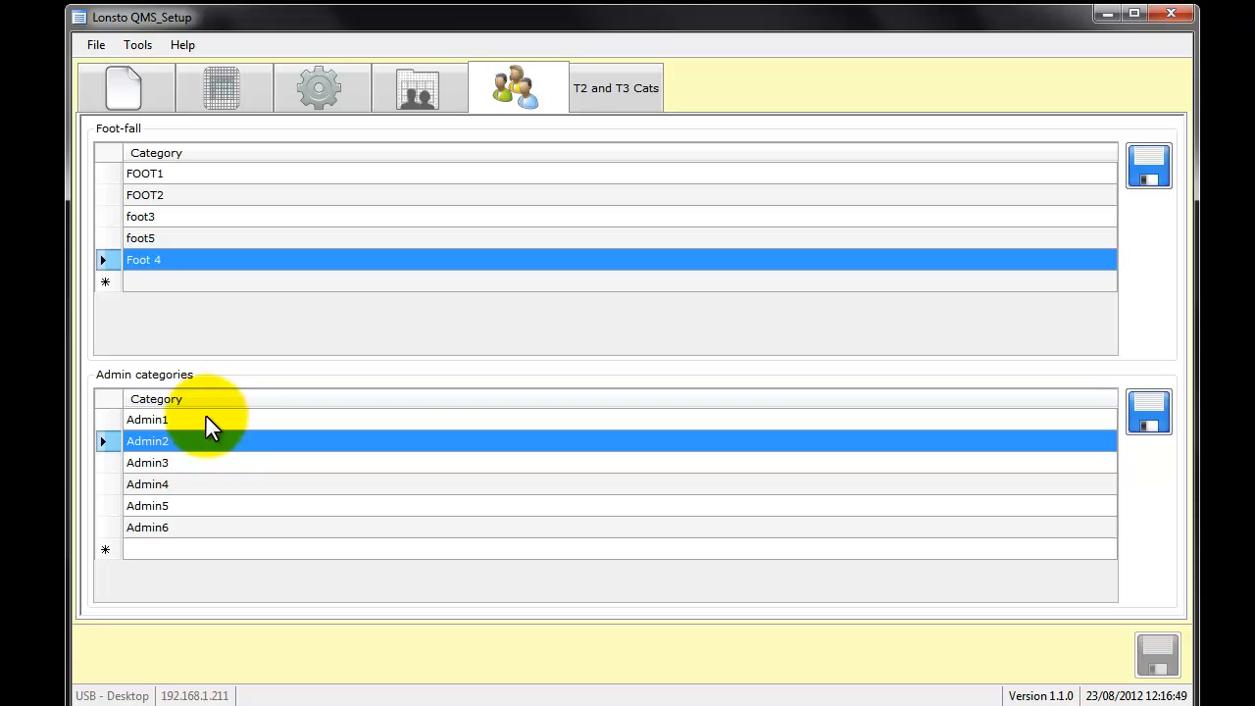
{"action": "left_click", "coordinate": [204, 421]}
{"action": "left_click", "coordinate": [218, 528]}
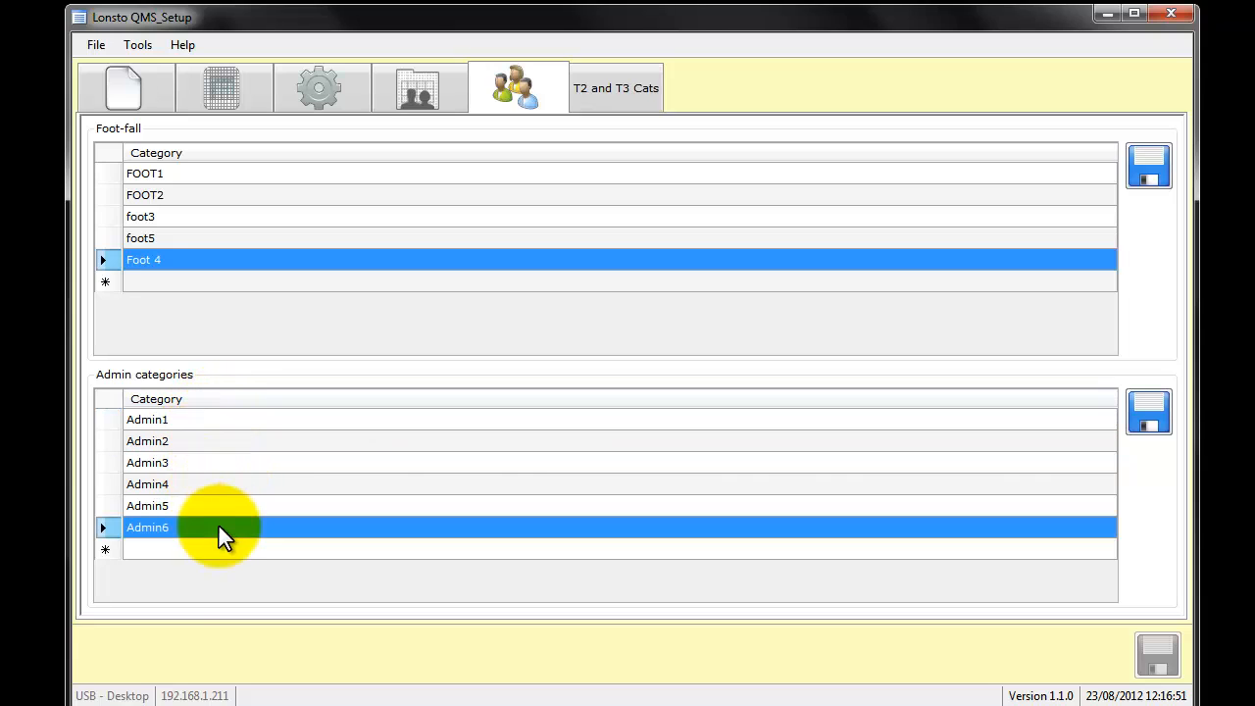
{"action": "left_click", "coordinate": [191, 422]}
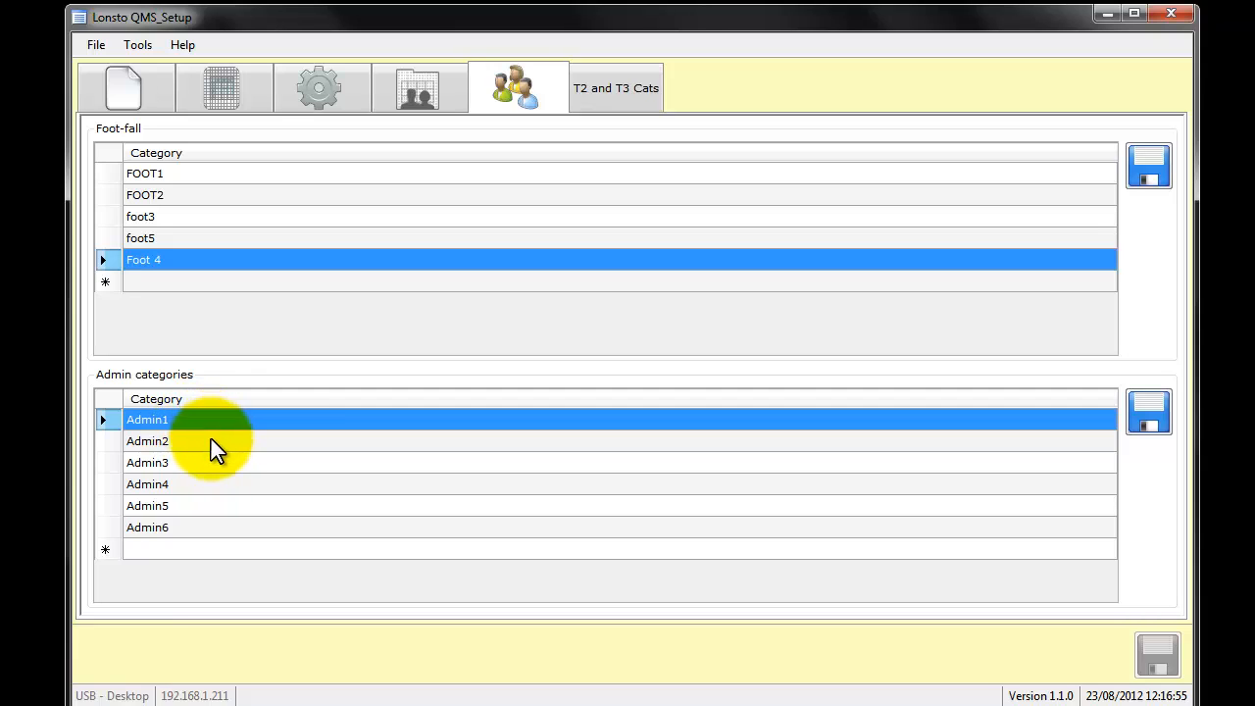
{"action": "left_click", "coordinate": [211, 441]}
{"action": "left_click", "coordinate": [241, 463]}
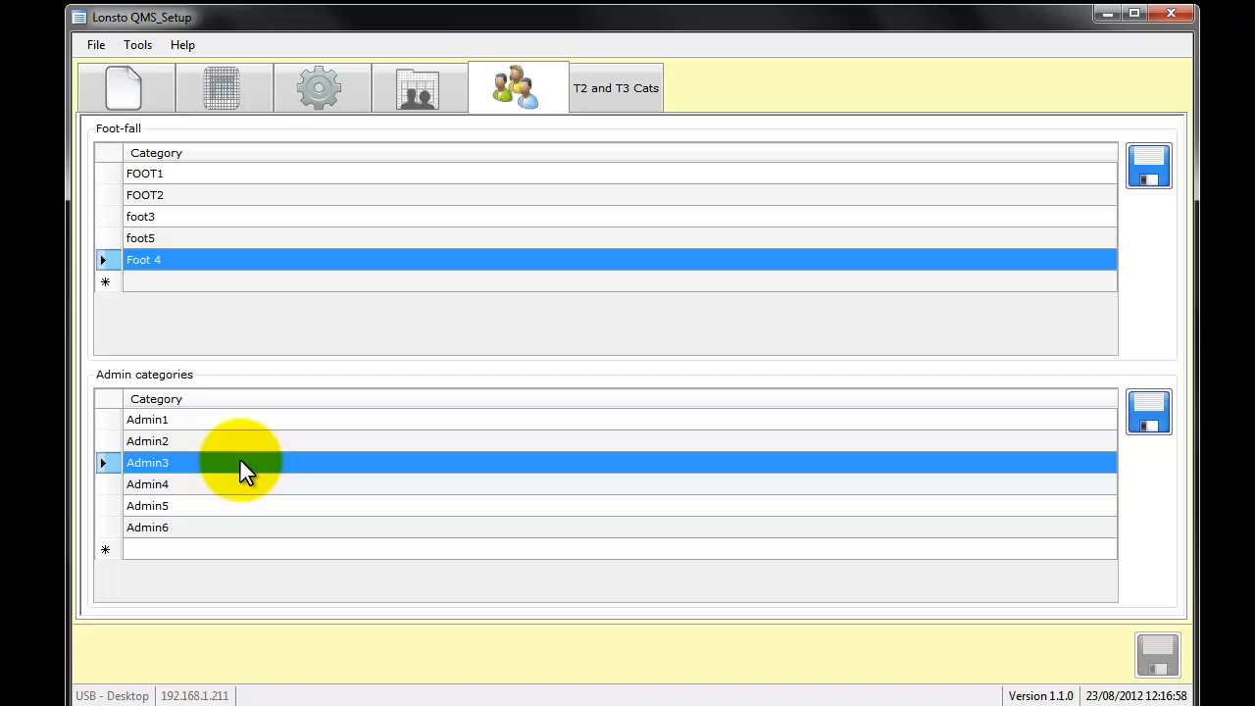
{"action": "left_click", "coordinate": [235, 486]}
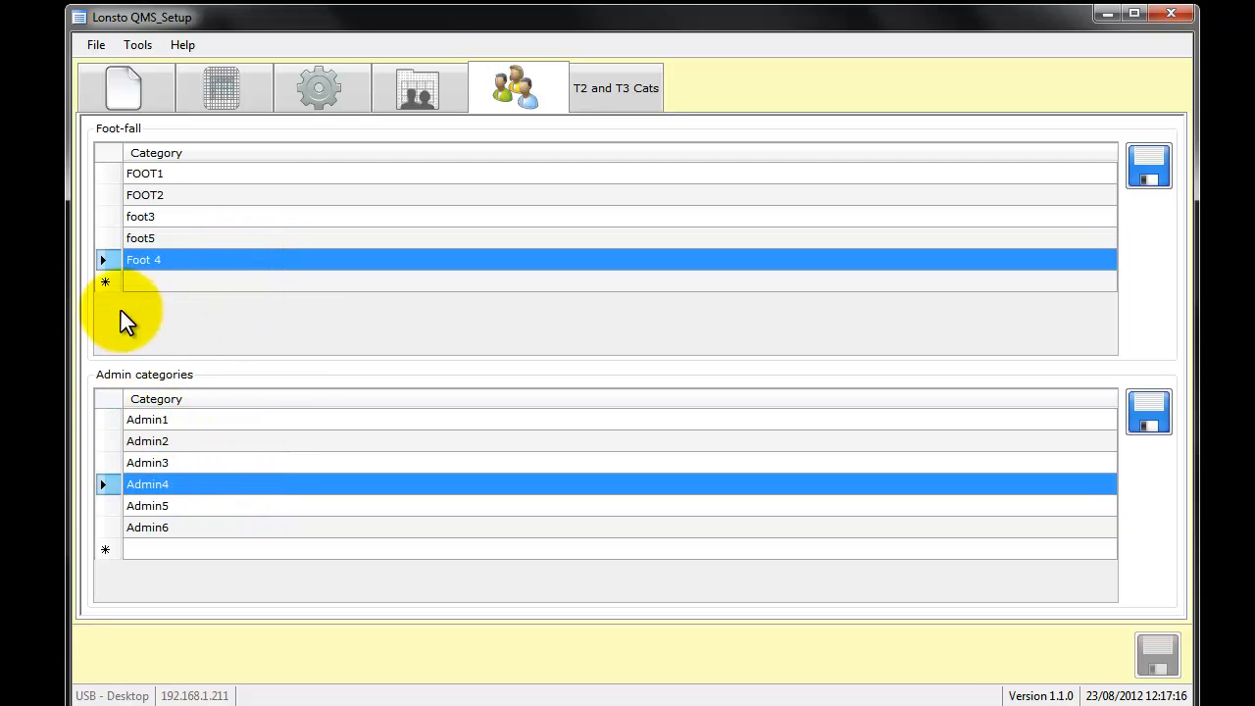
- Delete the Admin6 category from the admin categories
{"action": "left_click", "coordinate": [113, 529]}
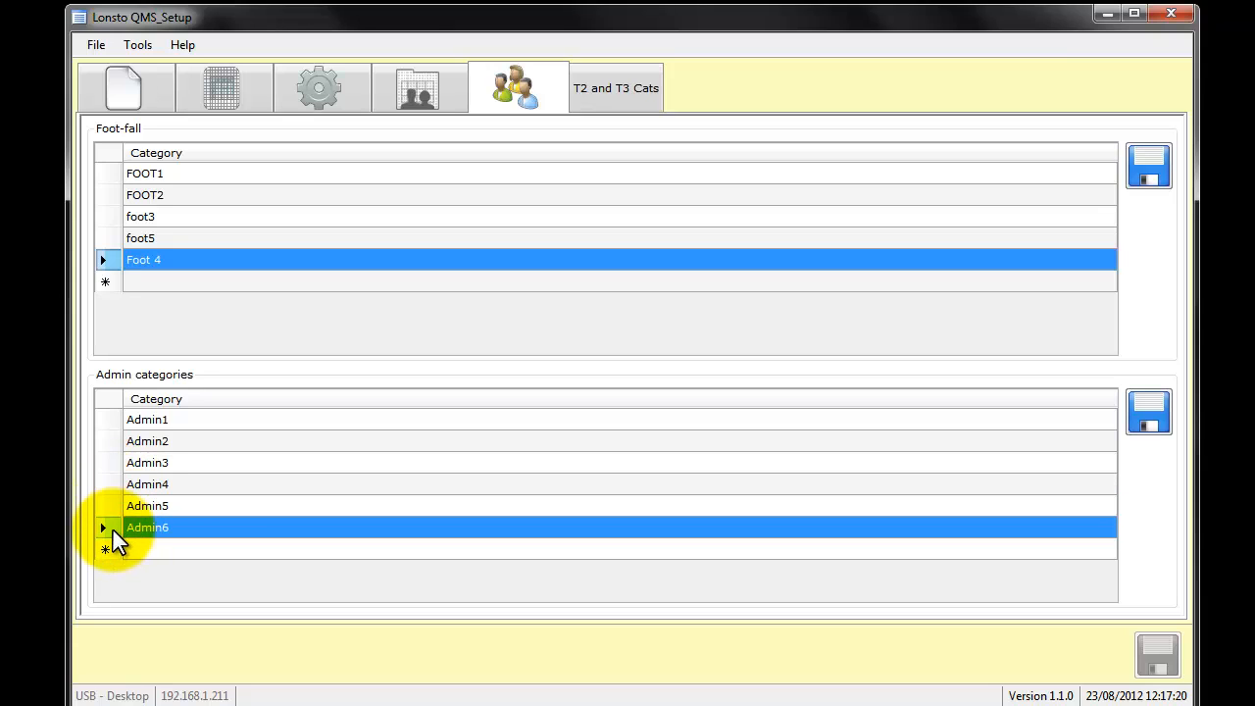
{"action": "key", "text": "Delete"}
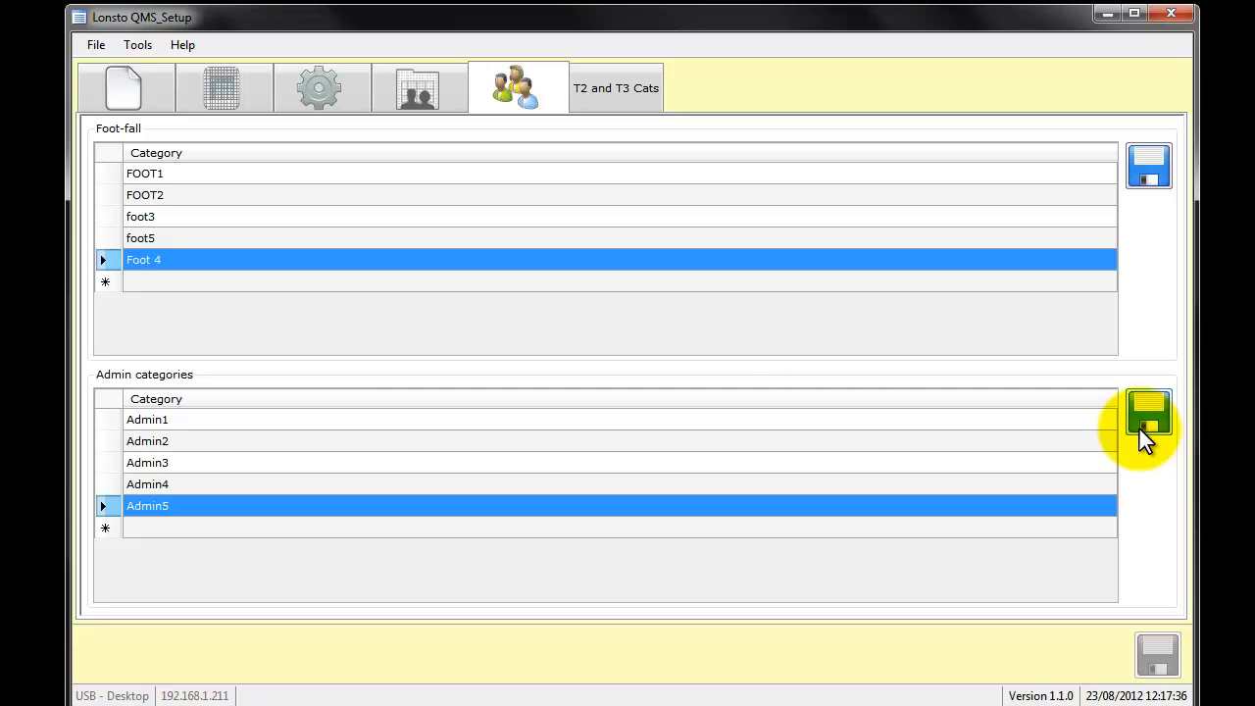
- Look over the T2 and T3 categories, including the T3-Avoidable Contact entry in the T2 list
{"action": "left_click", "coordinate": [643, 106]}
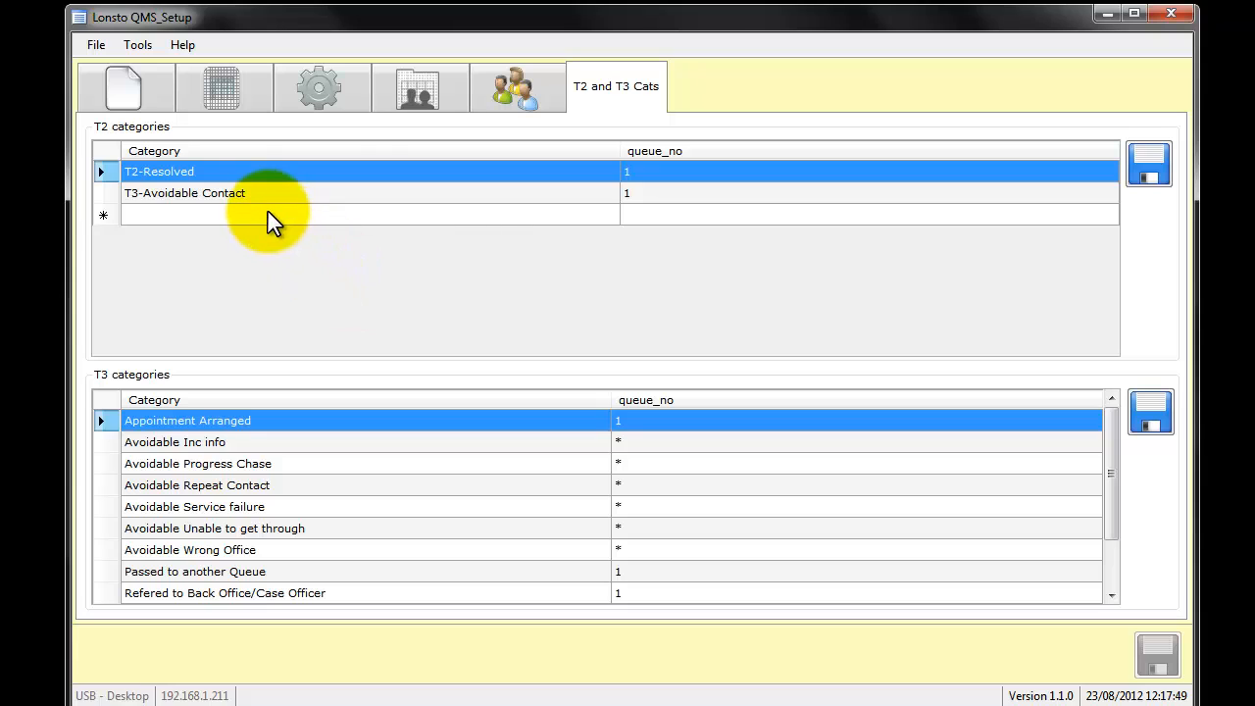
{"action": "left_click", "coordinate": [570, 198]}
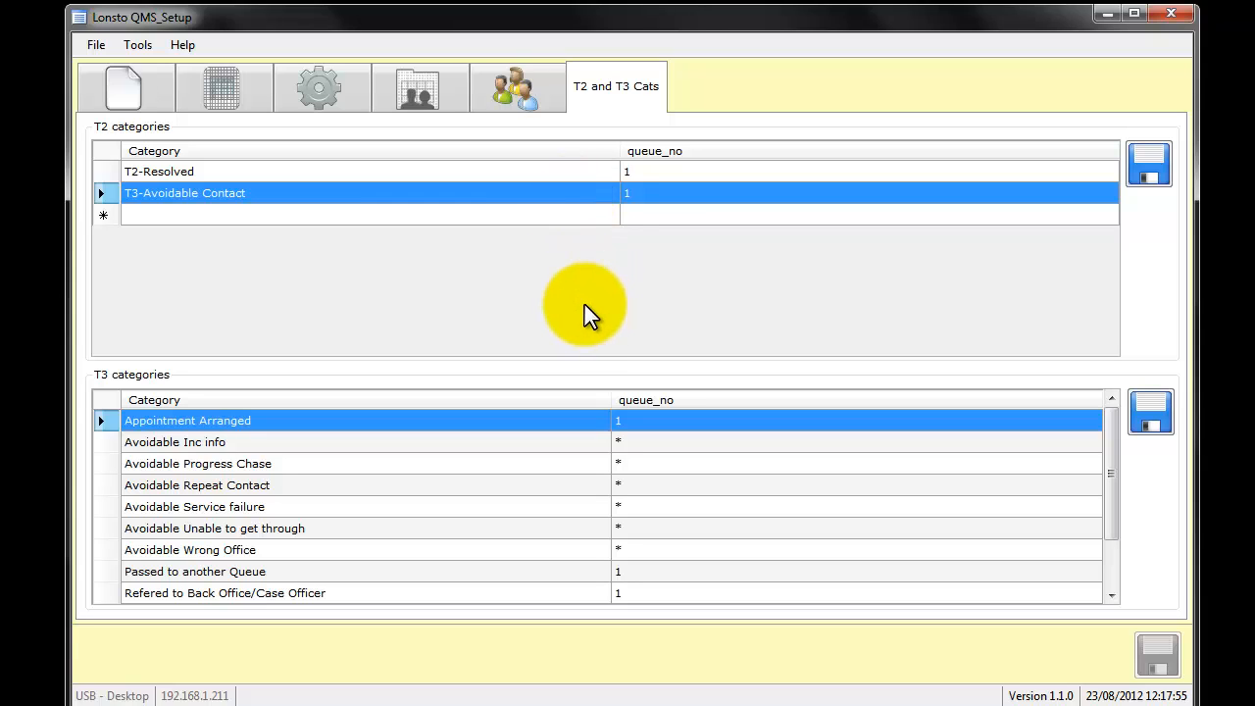